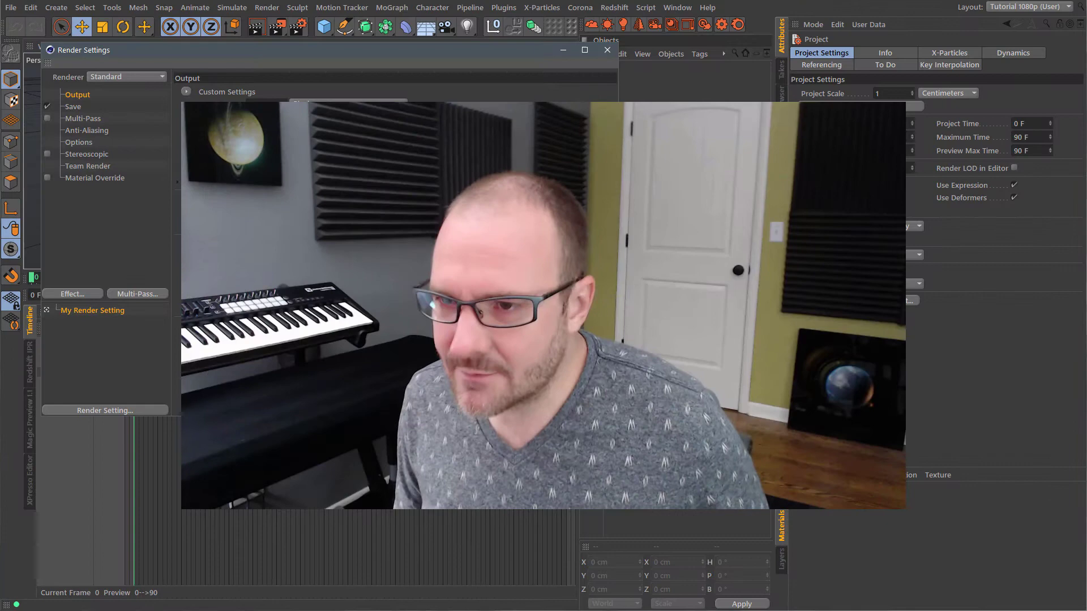
# Step: Switch the renderer to Corona and set the output width to 800 pixels
pyautogui.moveTo(331, 62); pyautogui.dragTo(314, 57)
pyautogui.click(125, 77)
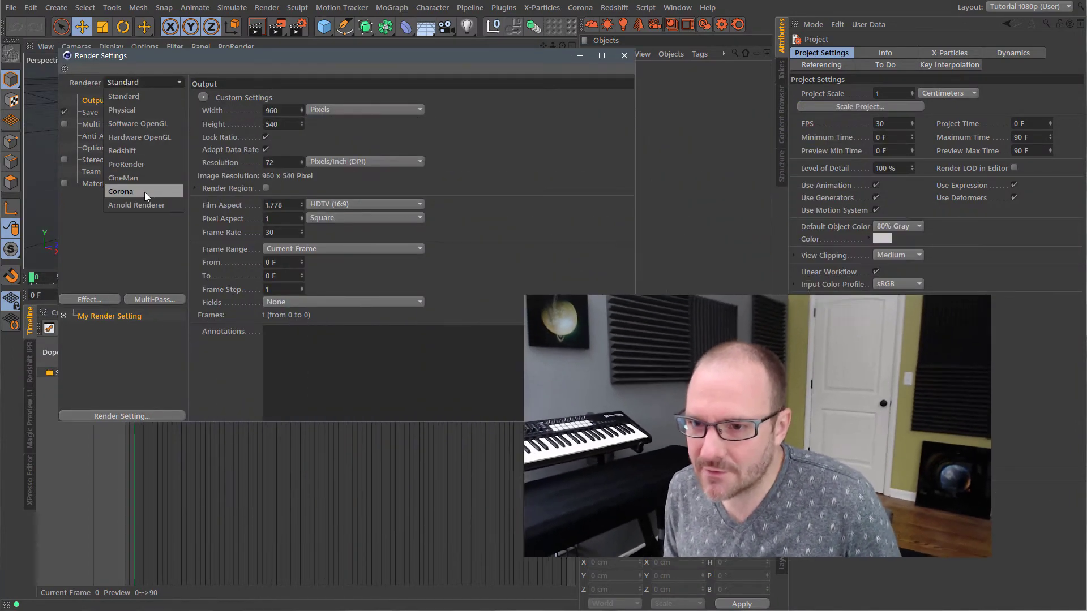
pyautogui.click(145, 192)
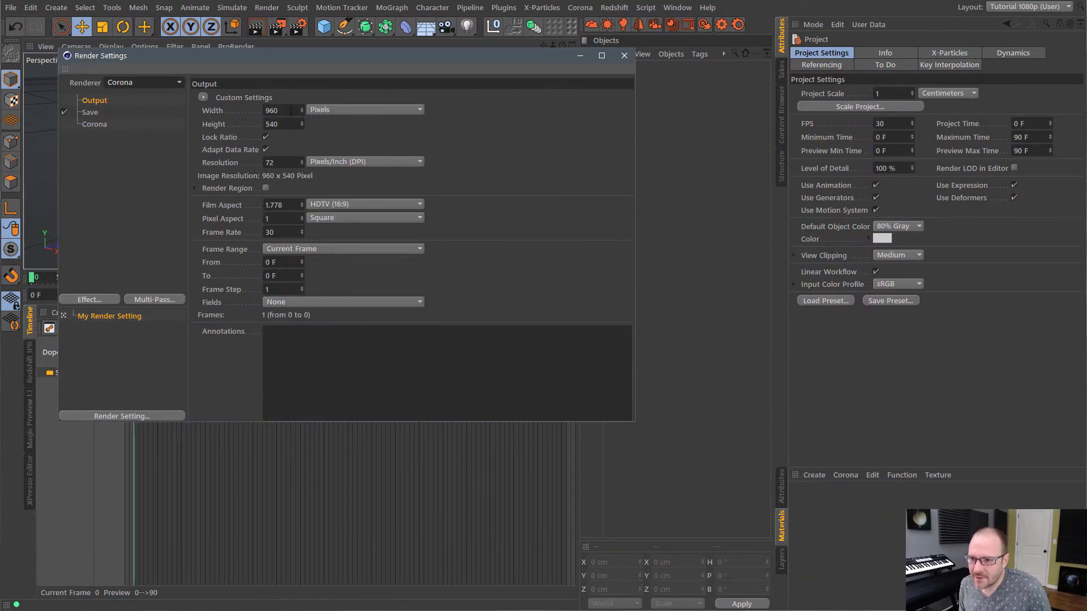
pyautogui.doubleClick(272, 110)
pyautogui.write('800')
pyautogui.press('Return')
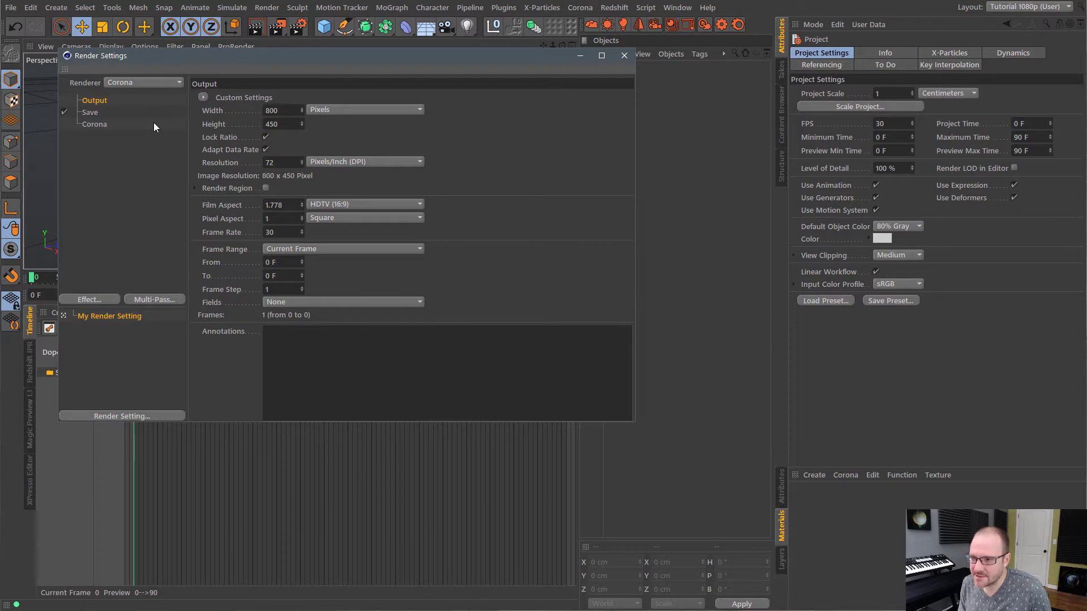
# Step: Rename the render setting to Corona and review the Corona performance options
pyautogui.doubleClick(118, 317)
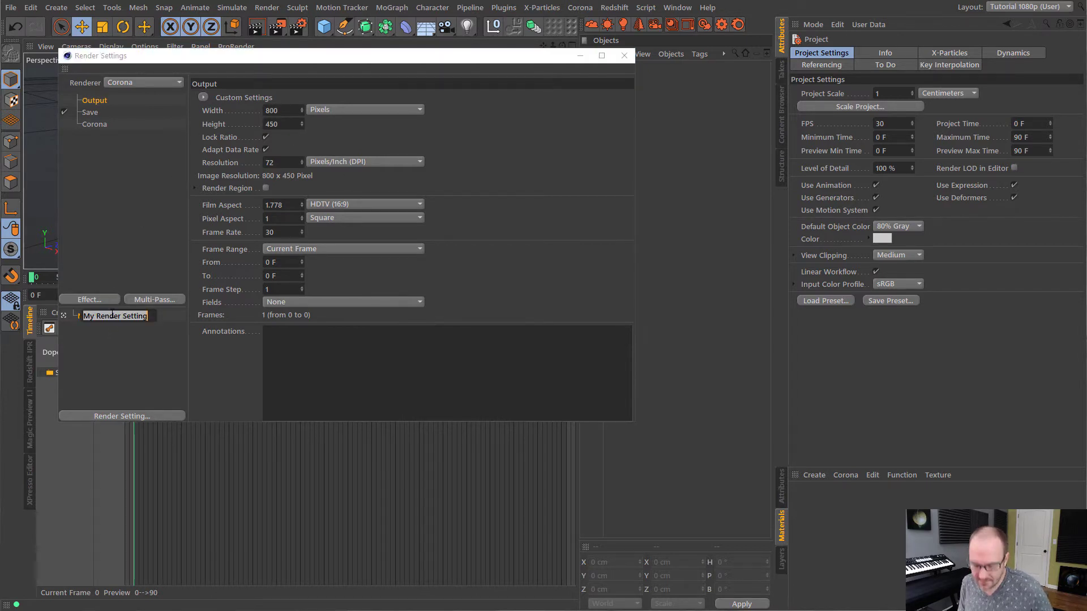
pyautogui.write('Corona')
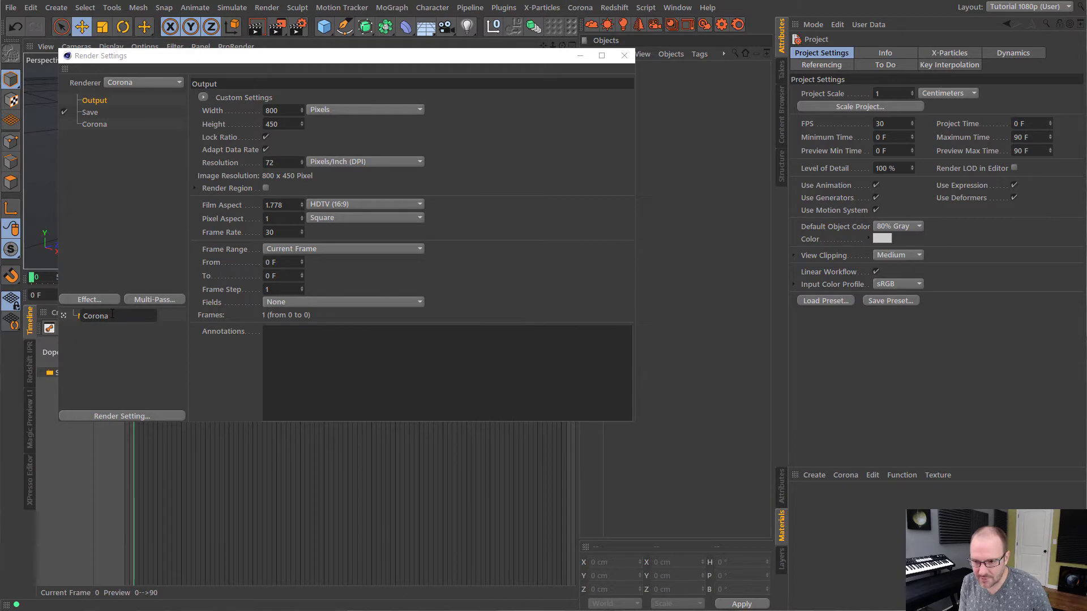
pyautogui.press('Return')
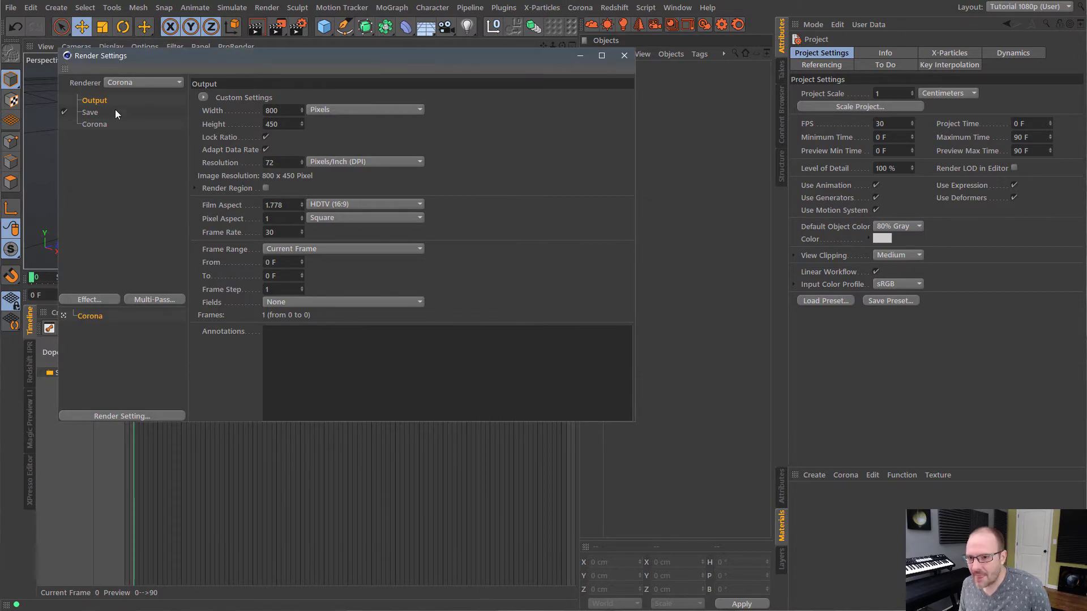
pyautogui.click(95, 124)
pyautogui.click(508, 98)
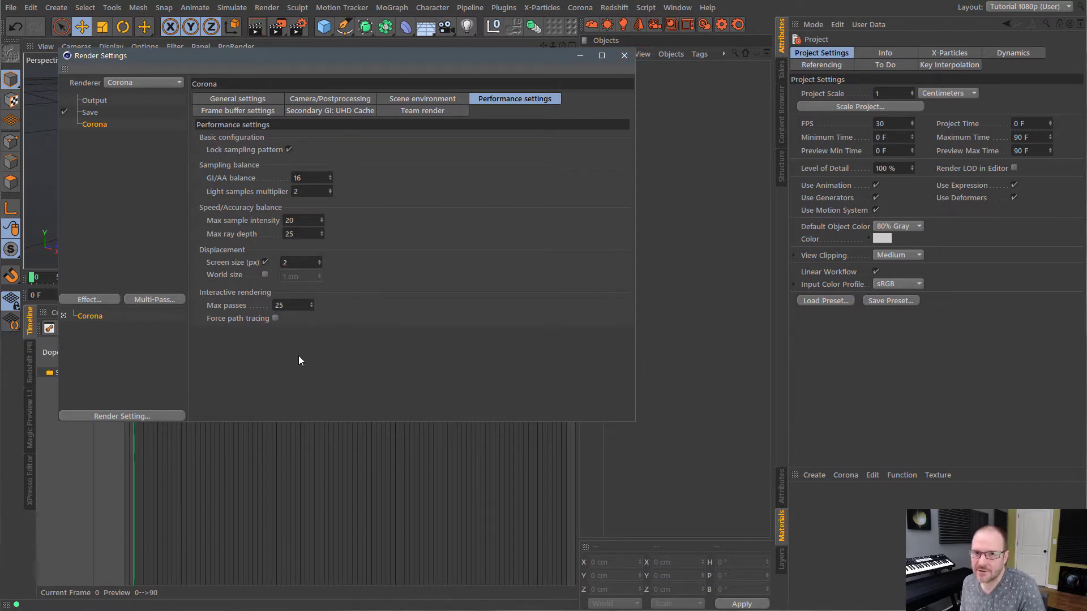
# Step: Add a Plane primitive sized 400000 cm wide by 400000 cm high as the ground
pyautogui.click(624, 55)
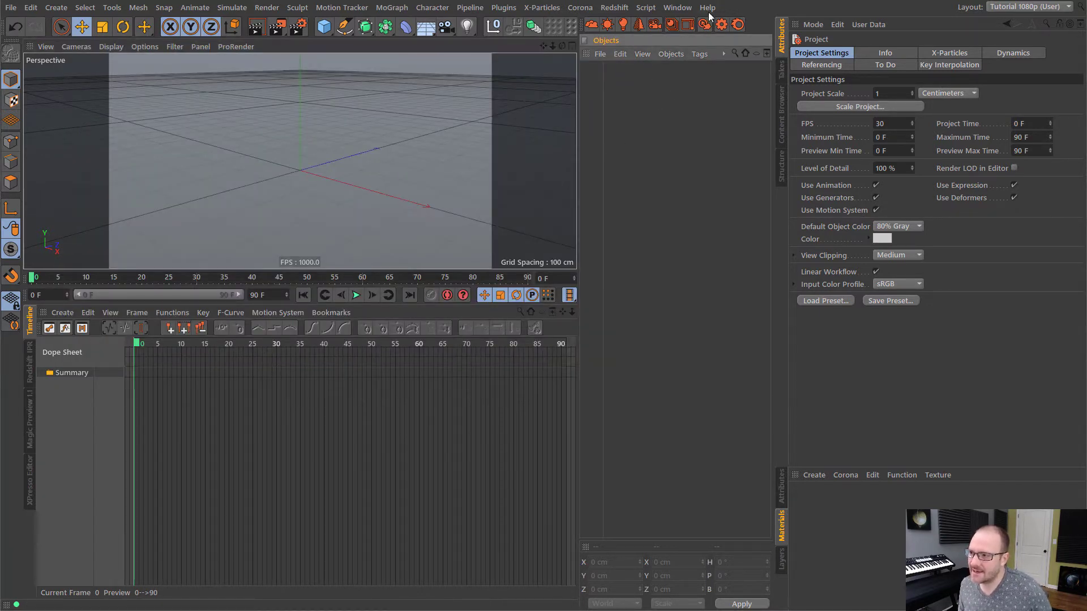
pyautogui.click(325, 26)
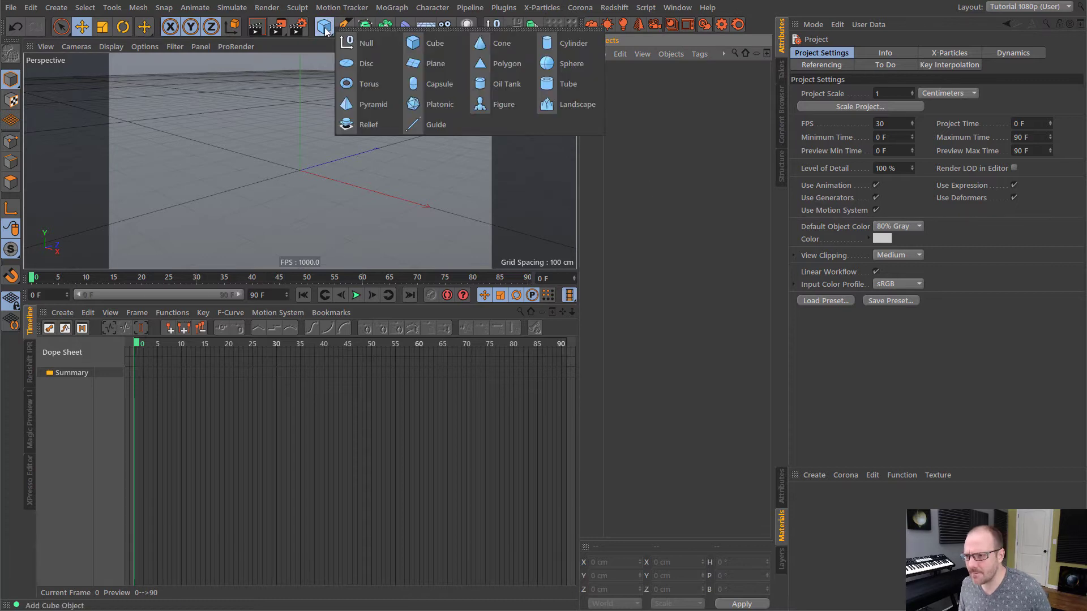
pyautogui.click(435, 63)
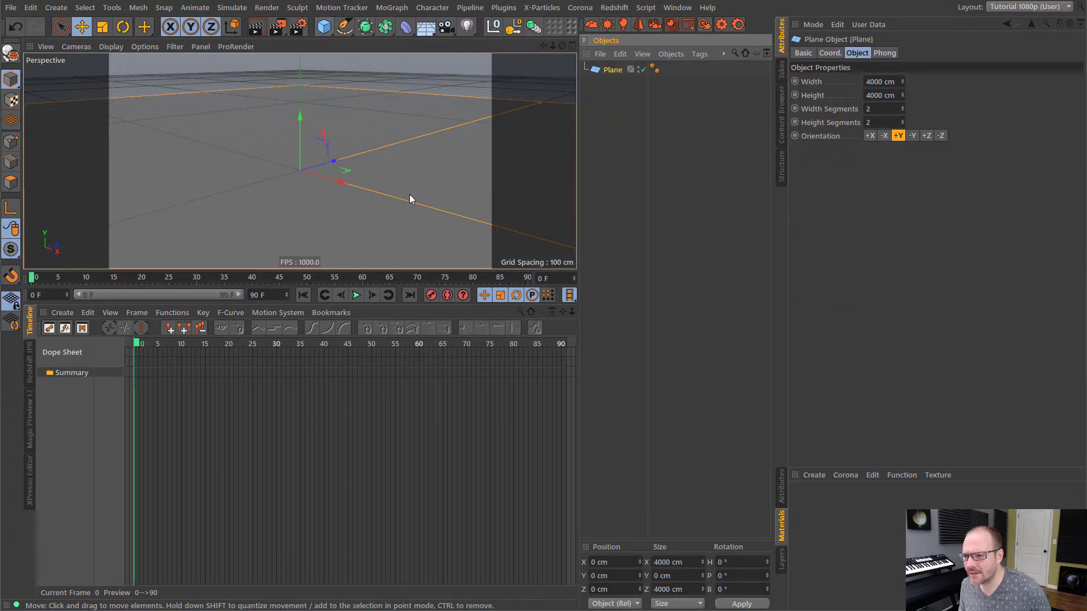
pyautogui.click(883, 82)
pyautogui.write('00')
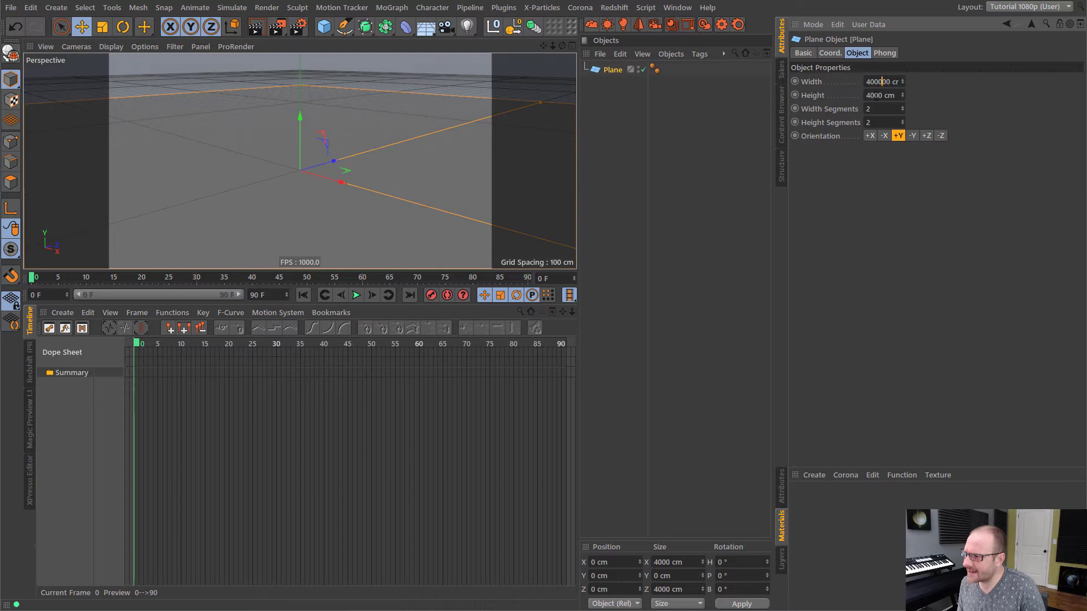
pyautogui.press('Tab')
pyautogui.press('Return')
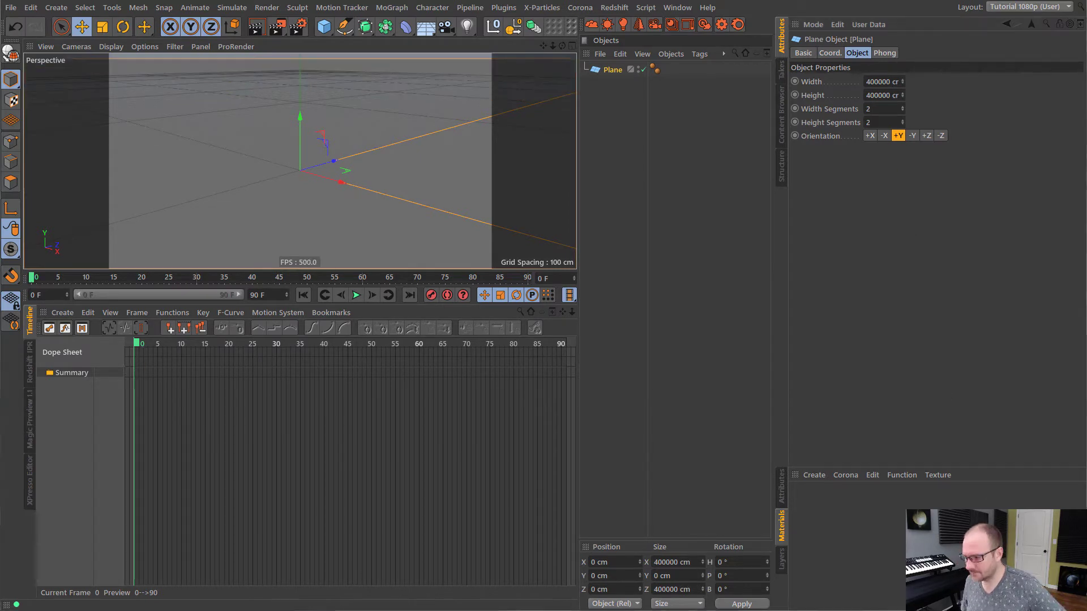
pyautogui.click(653, 173)
# Step: Browse the Content Browser presets to the 3D Objects Cityscape building collection
pyautogui.click(780, 124)
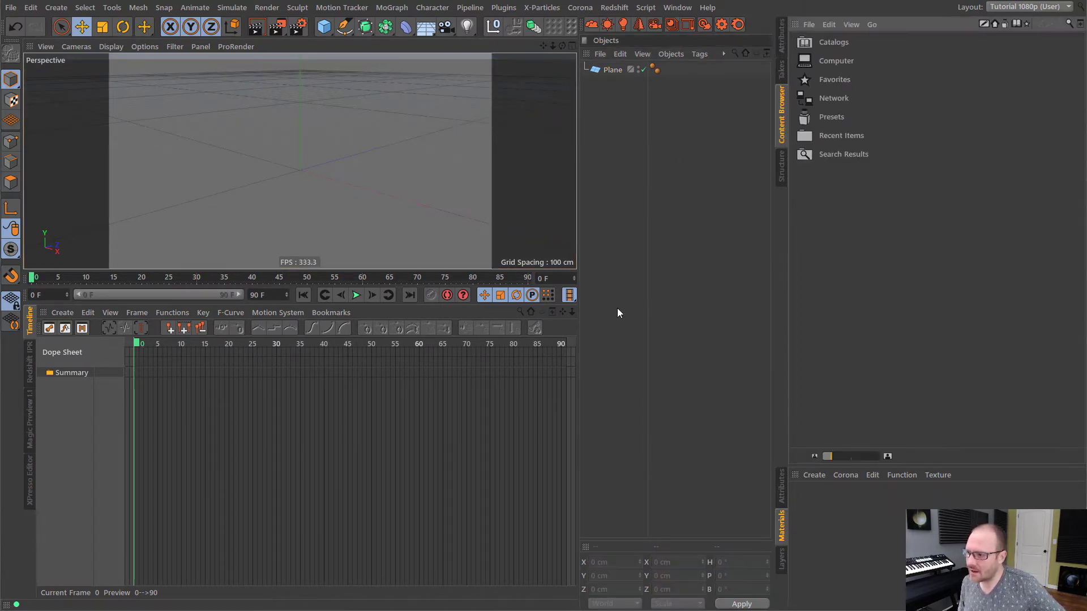
pyautogui.doubleClick(836, 116)
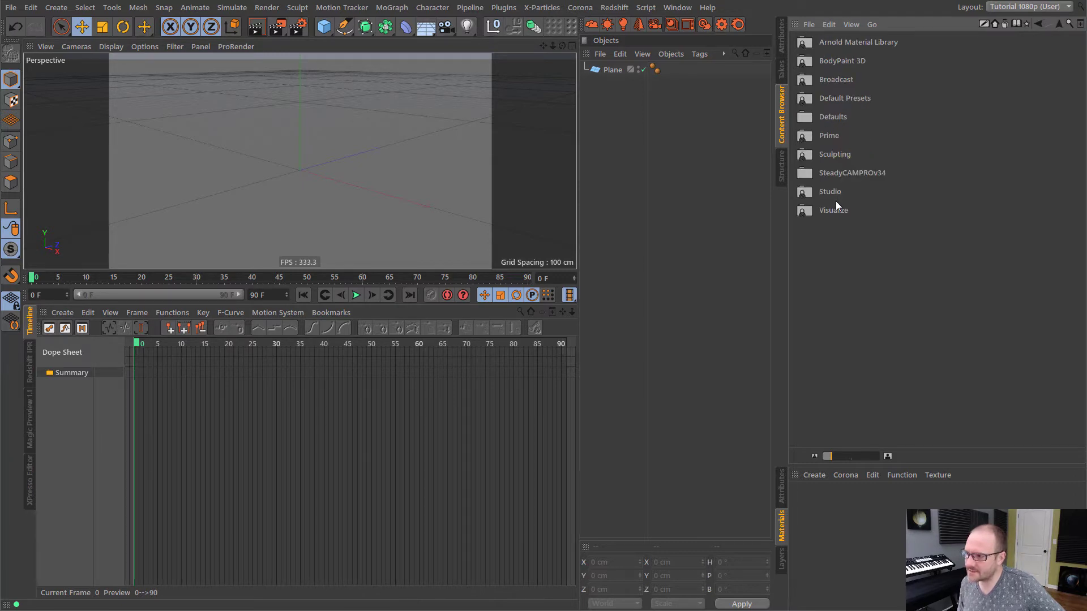
pyautogui.press('BackSpace')
pyautogui.doubleClick(825, 47)
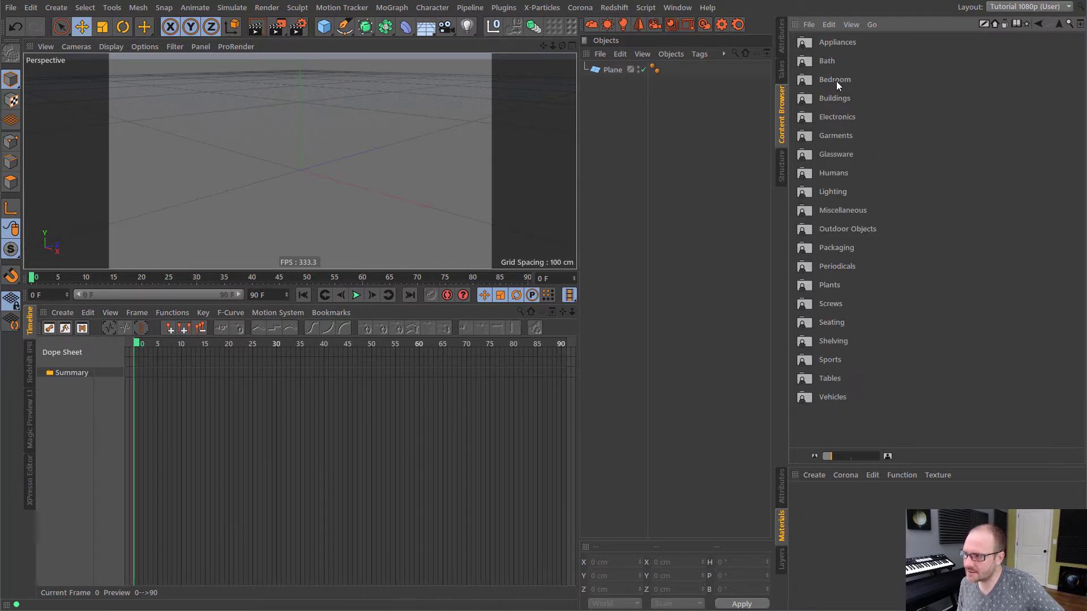
pyautogui.doubleClick(832, 95)
pyautogui.doubleClick(835, 45)
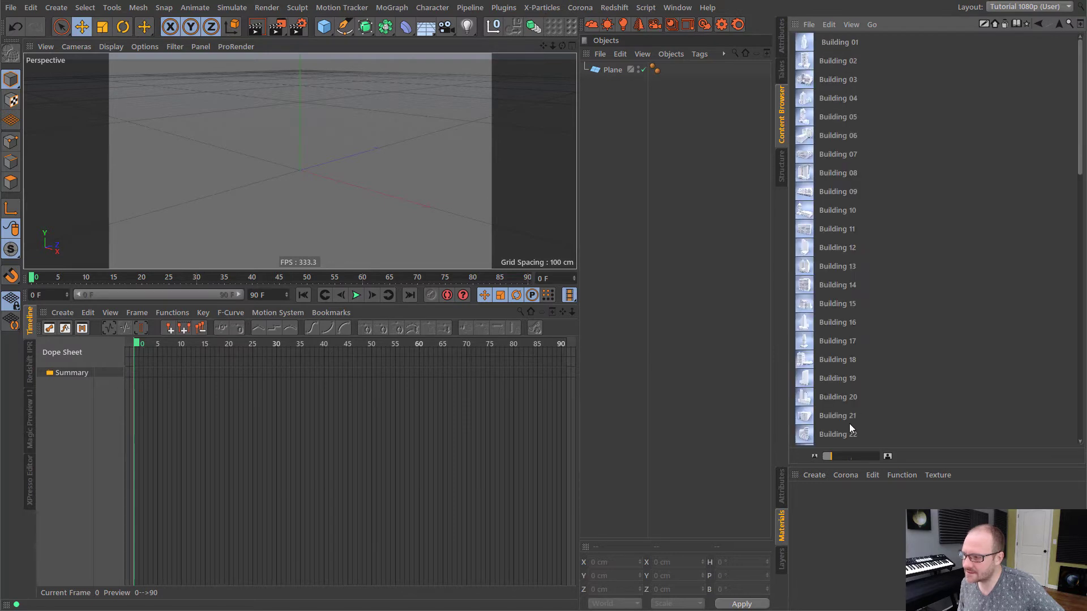
pyautogui.click(840, 457)
# Step: Load Building 04 and Building 31 from the Cityscape collection into the scene
pyautogui.doubleClick(820, 177)
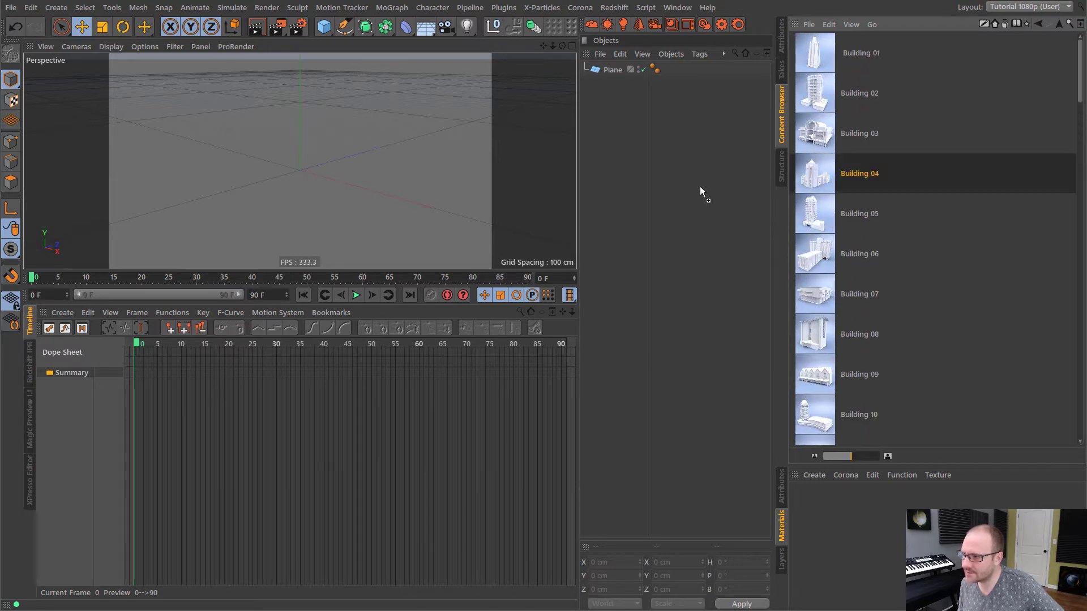
pyautogui.moveTo(1082, 85); pyautogui.dragTo(1080, 254)
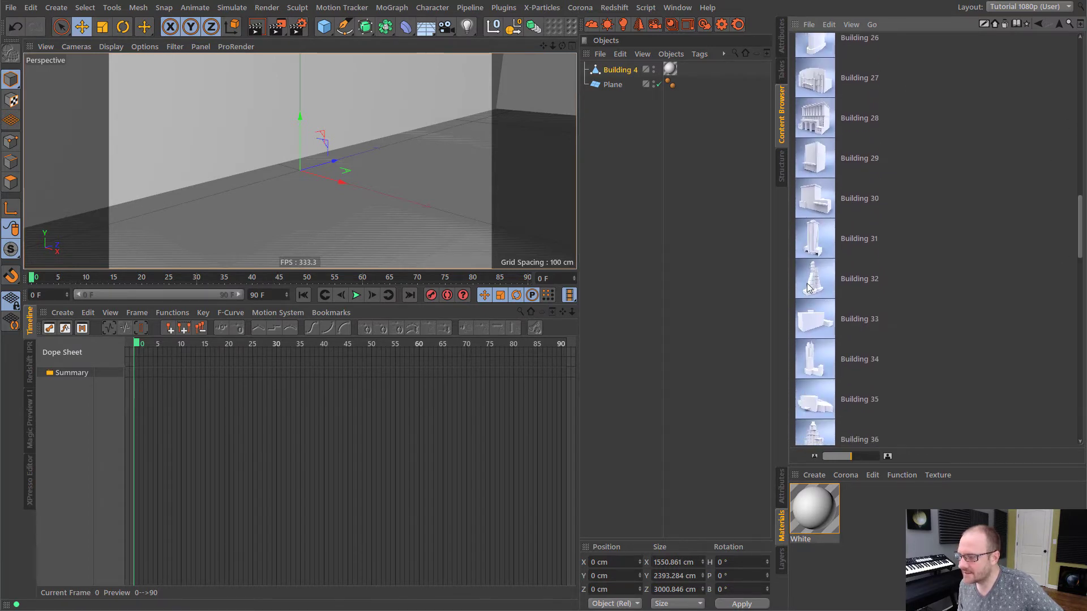
pyautogui.click(817, 240)
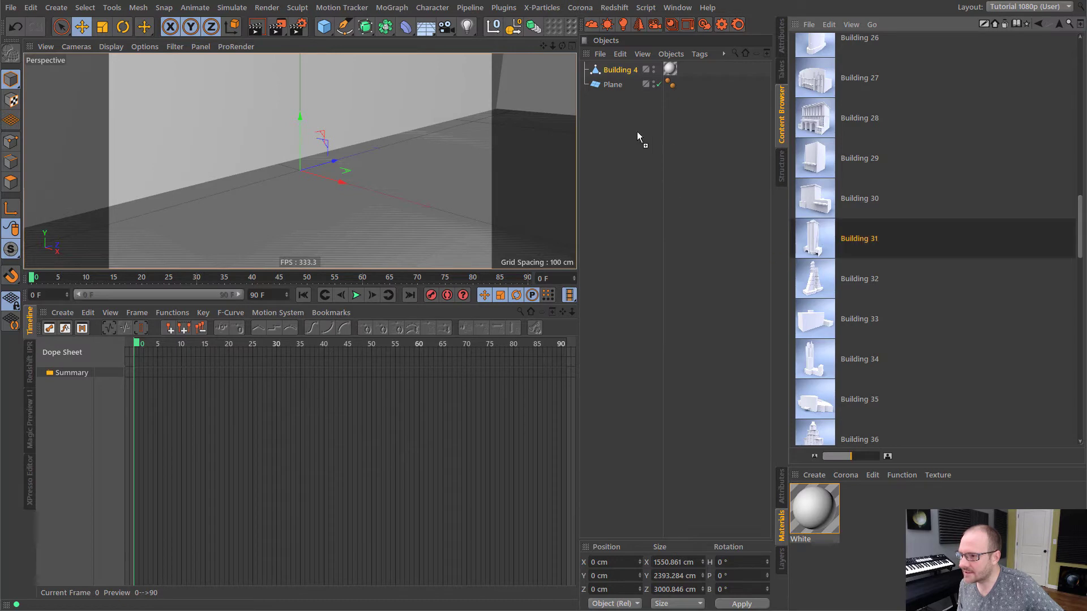
pyautogui.moveTo(623, 79); pyautogui.dragTo(622, 81)
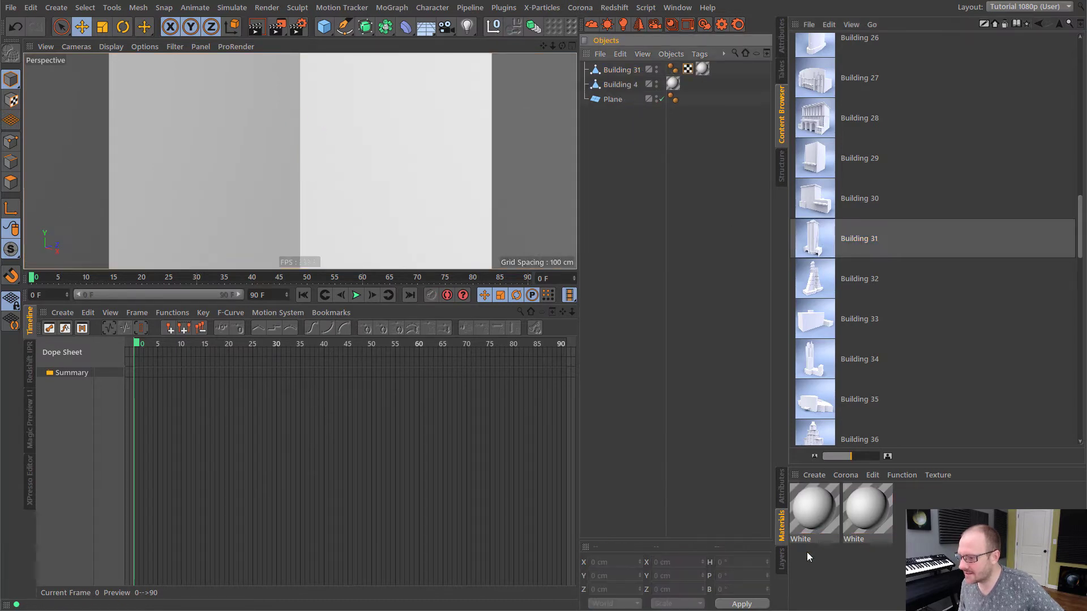
# Step: Delete the white materials and texture tags, then move Building 31 along Z and shrink it to under half size
pyautogui.press('Delete')
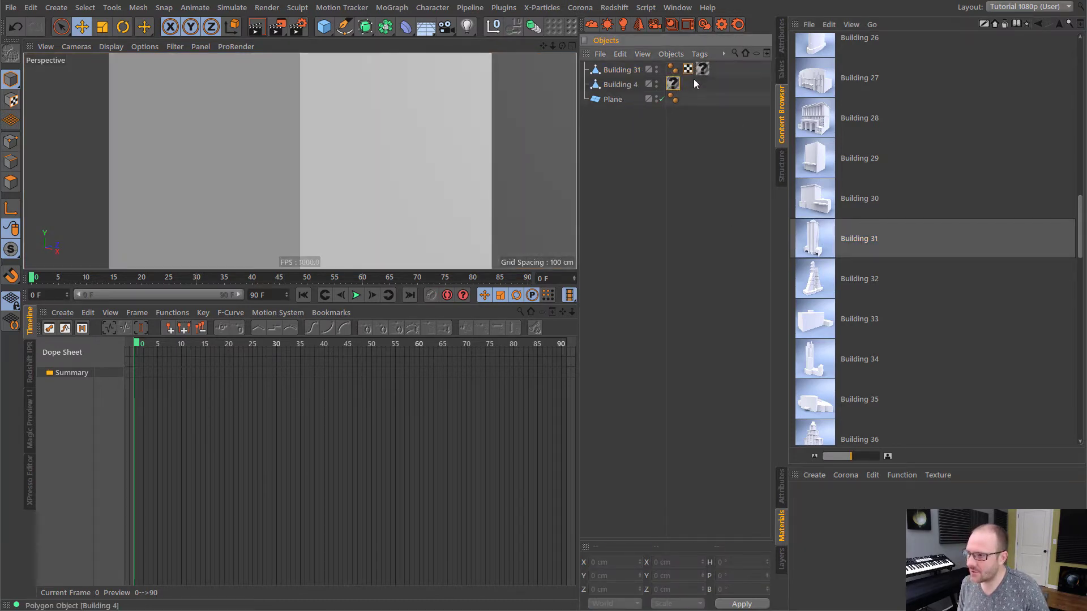
pyautogui.press('Delete')
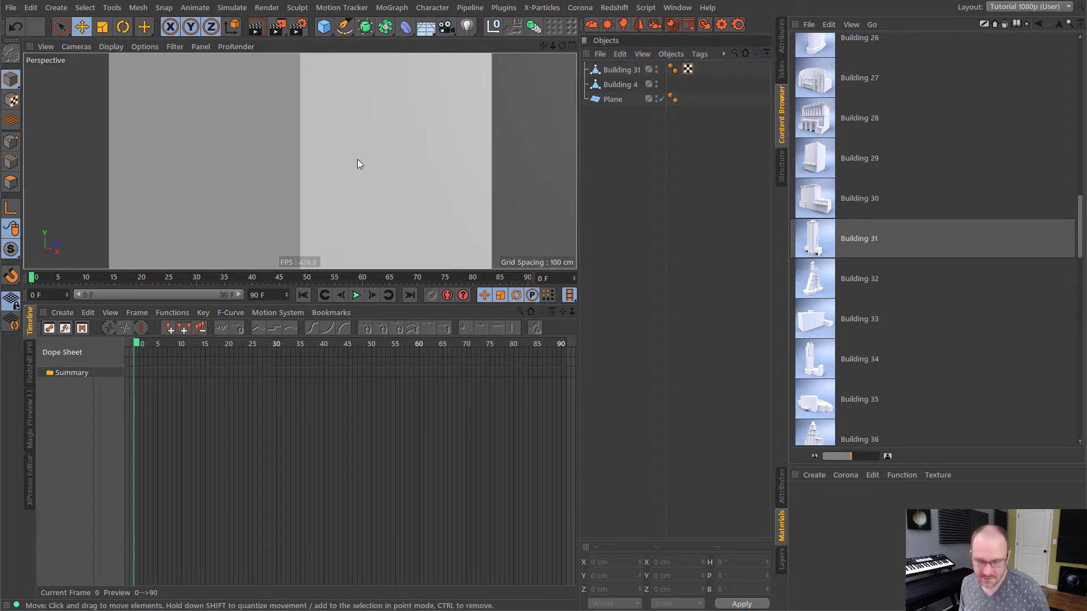
pyautogui.scroll(-8, 357, 159)
pyautogui.scroll(-4, 381, 145)
pyautogui.scroll(-3, 389, 144)
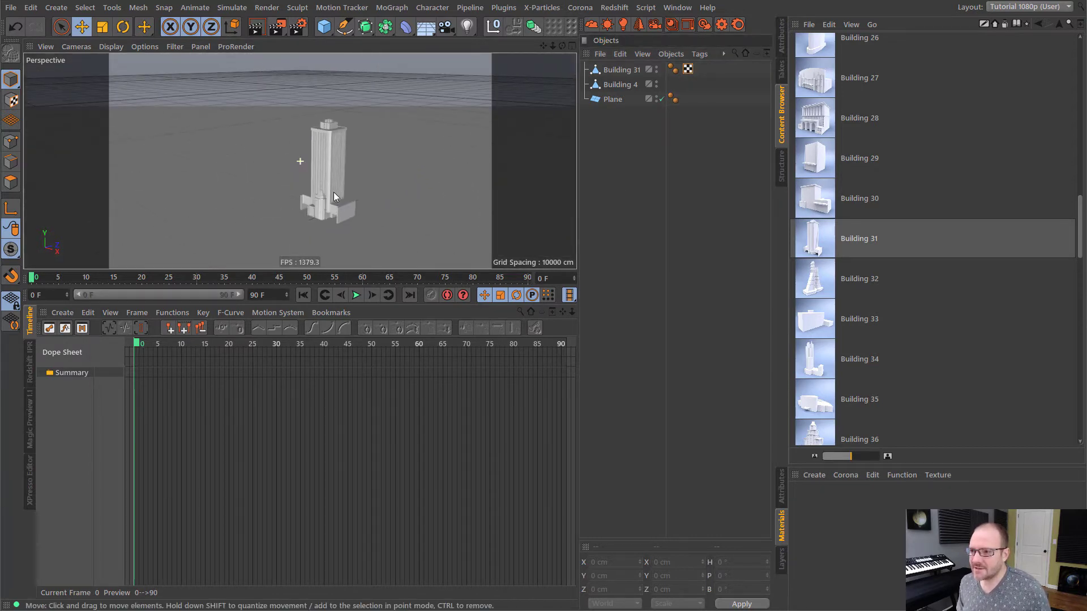
pyautogui.scroll(5, 334, 192)
pyautogui.scroll(3, 339, 178)
pyautogui.click(335, 196)
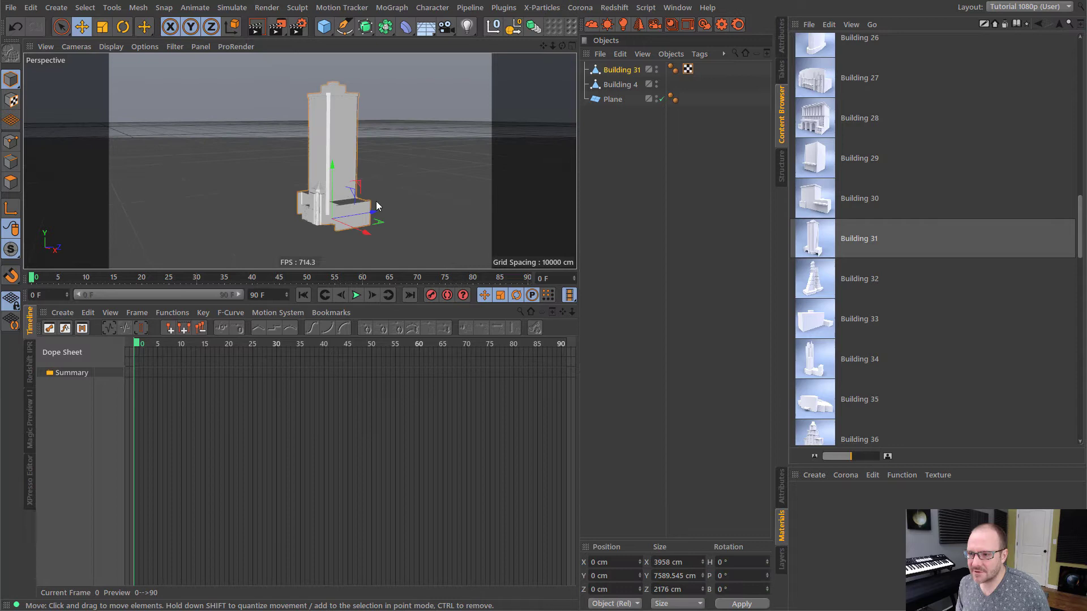
pyautogui.moveTo(377, 205); pyautogui.dragTo(425, 212)
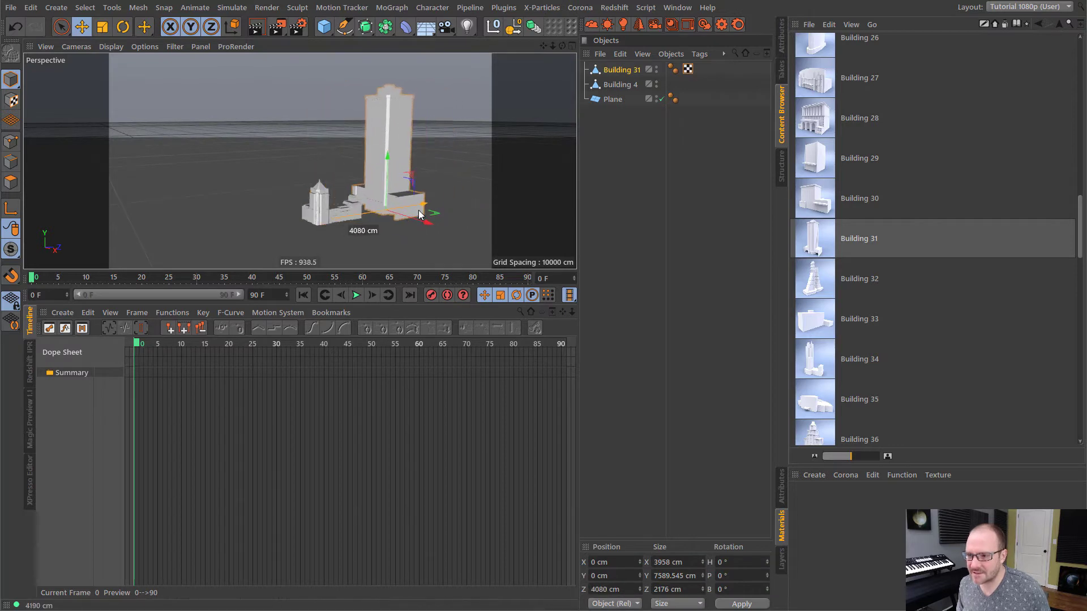
pyautogui.click(102, 28)
pyautogui.moveTo(505, 174); pyautogui.dragTo(293, 265)
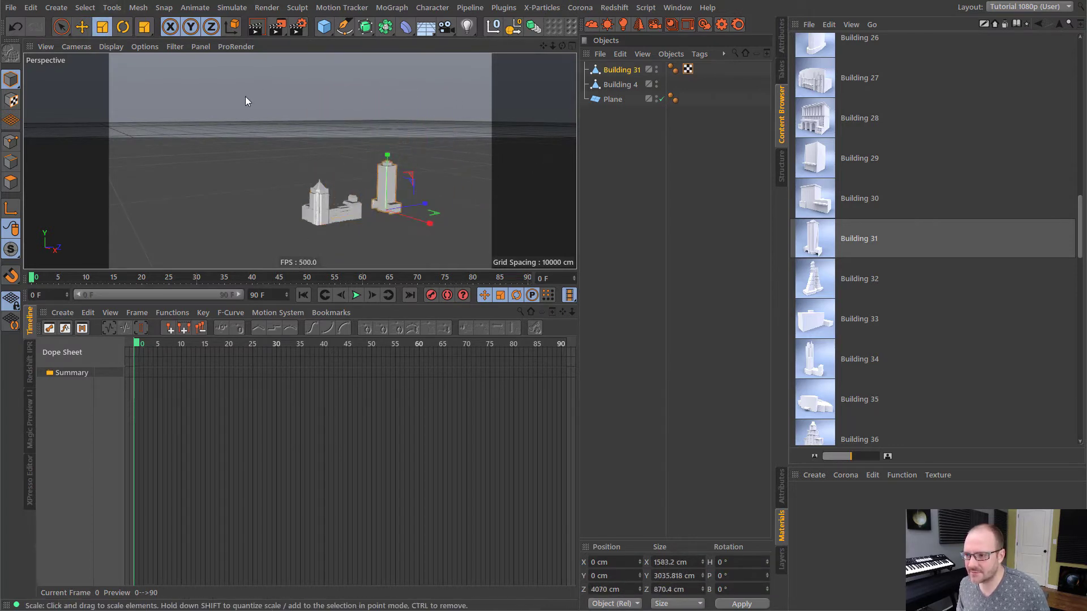
pyautogui.press('e')
# Step: Shrink Building 4 slightly and shift it along Z
pyautogui.click(619, 84)
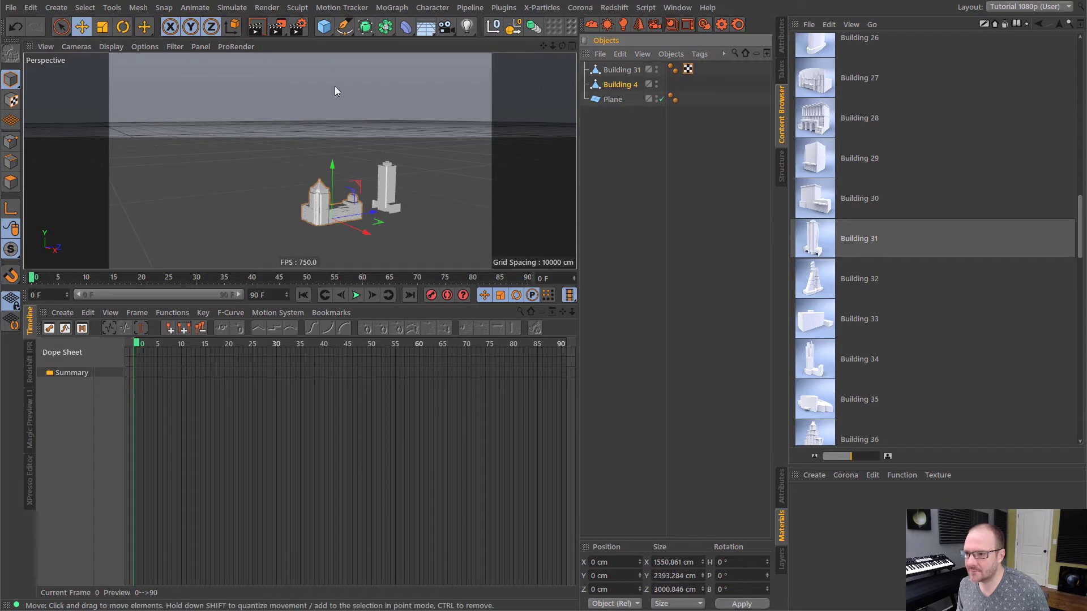
pyautogui.click(102, 28)
pyautogui.moveTo(439, 154)
pyautogui.mouseDown()
pyautogui.moveTo(406, 192)
pyautogui.moveTo(425, 188)
pyautogui.moveTo(338, 241)
pyautogui.mouseUp()
pyautogui.press('e')
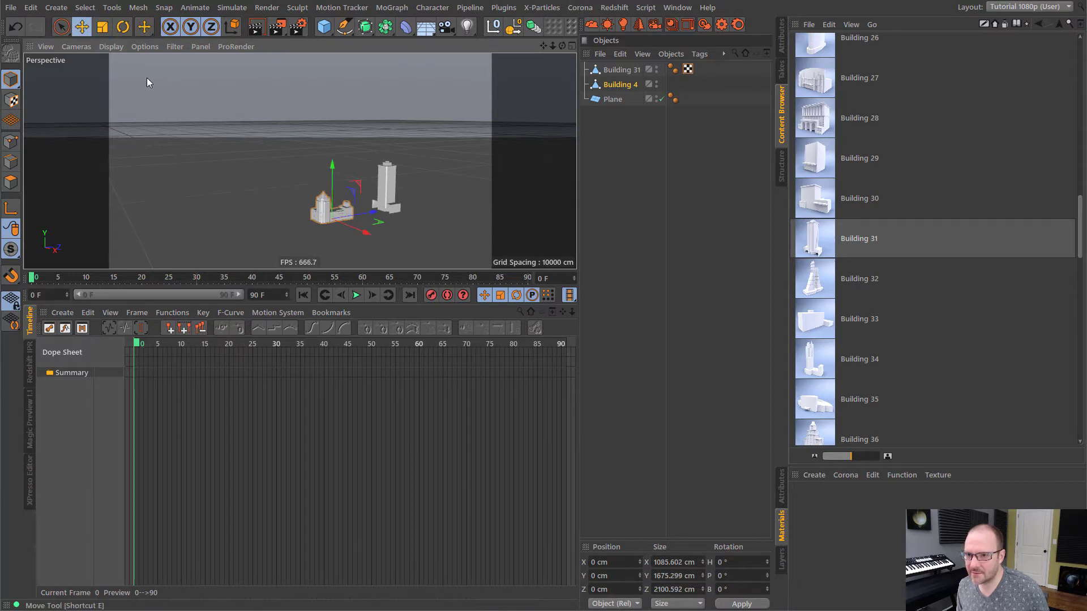
pyautogui.scroll(5, 441, 218)
pyautogui.scroll(3, 441, 219)
pyautogui.moveTo(351, 191); pyautogui.dragTo(401, 186)
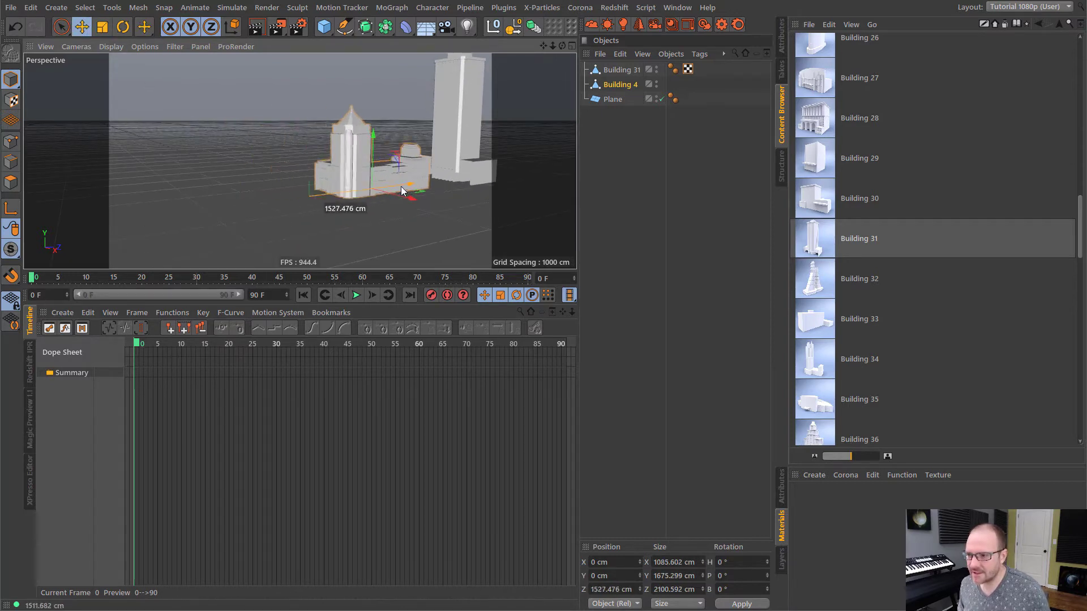
# Step: Move Building 31 next to Building 4, about 3008 cm back along Z, forming a small group
pyautogui.click(462, 150)
pyautogui.moveTo(475, 182); pyautogui.dragTo(443, 179)
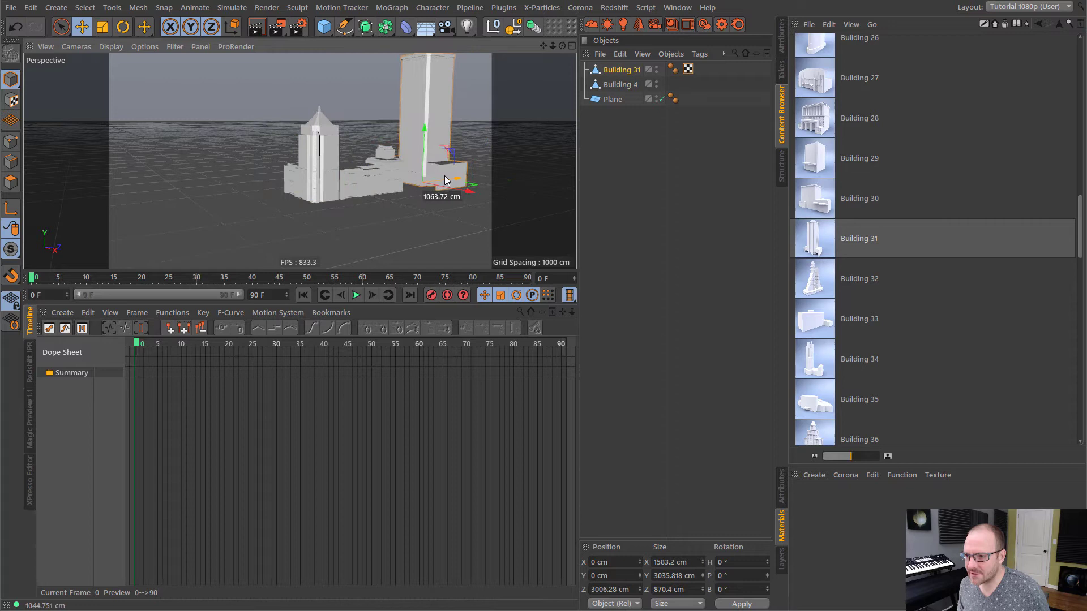
pyautogui.scroll(-3, 325, 195)
pyautogui.scroll(-3, 382, 170)
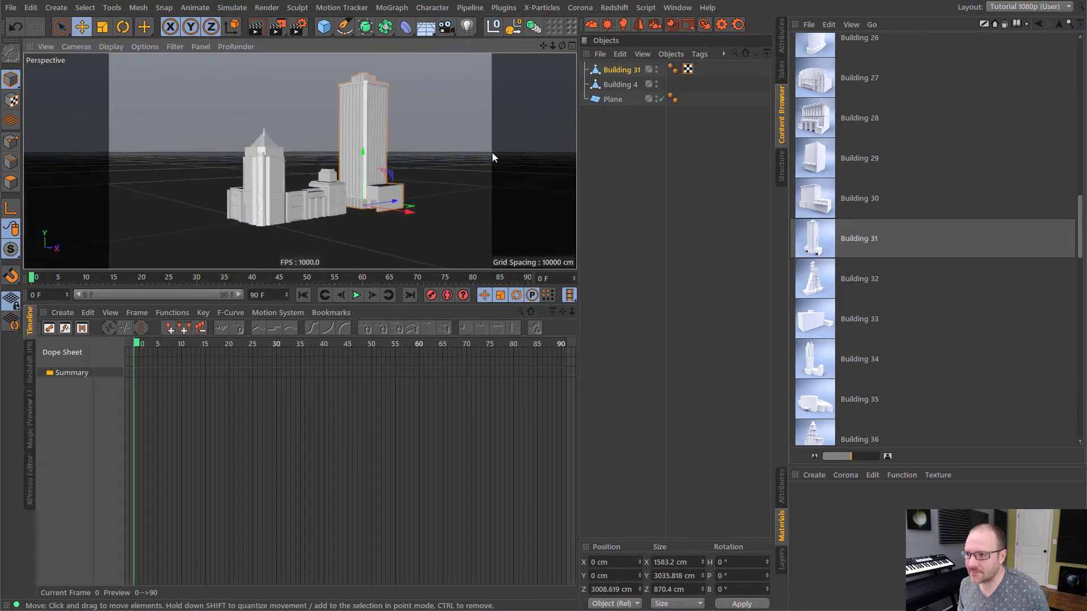
pyautogui.click(598, 188)
pyautogui.keyDown('alt'); pyautogui.moveTo(328, 178); pyautogui.dragTo(322, 205); pyautogui.keyUp('alt')
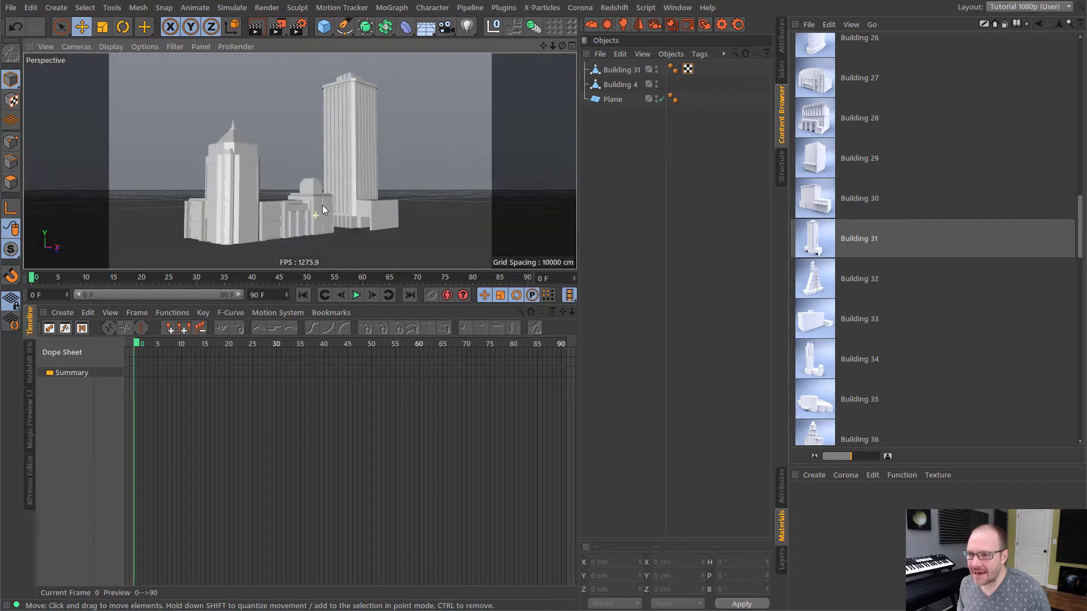
pyautogui.click(636, 157)
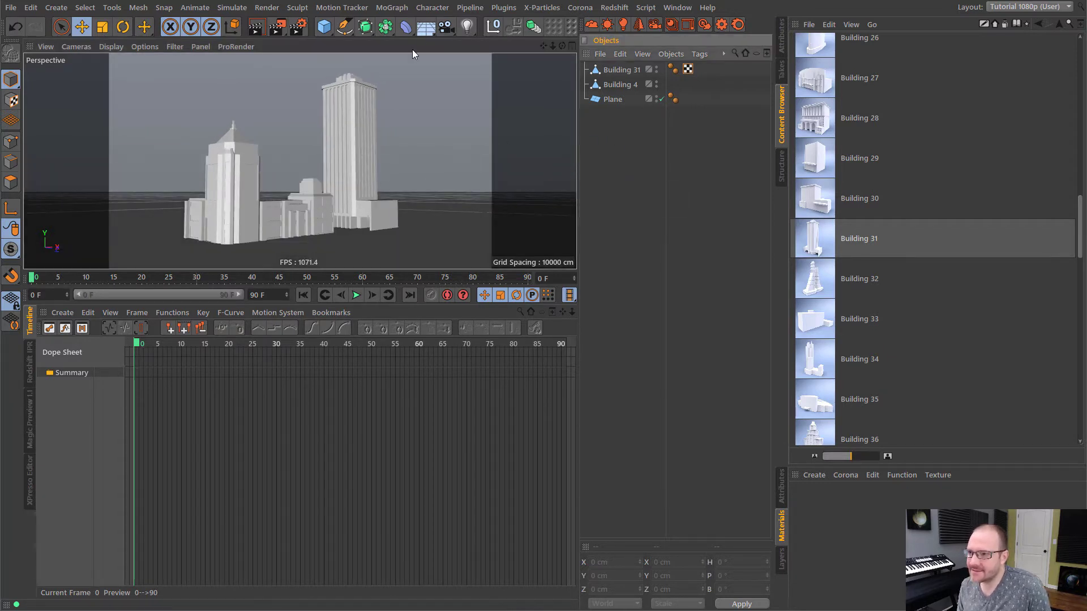
# Step: Add a Sky object from the floor/sky palette behind the two buildings
pyautogui.click(426, 26)
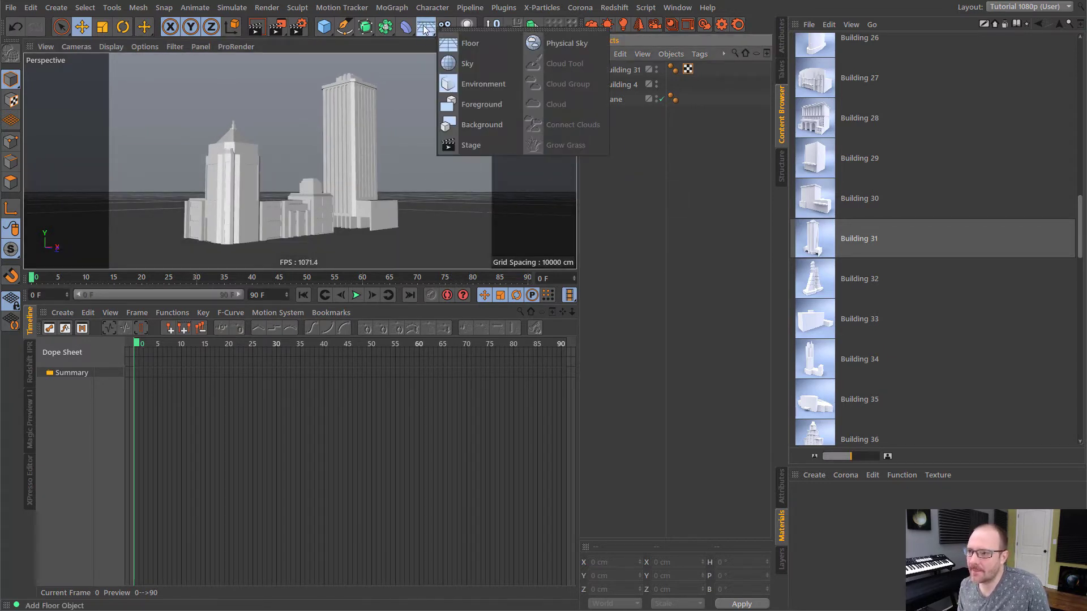
pyautogui.click(478, 61)
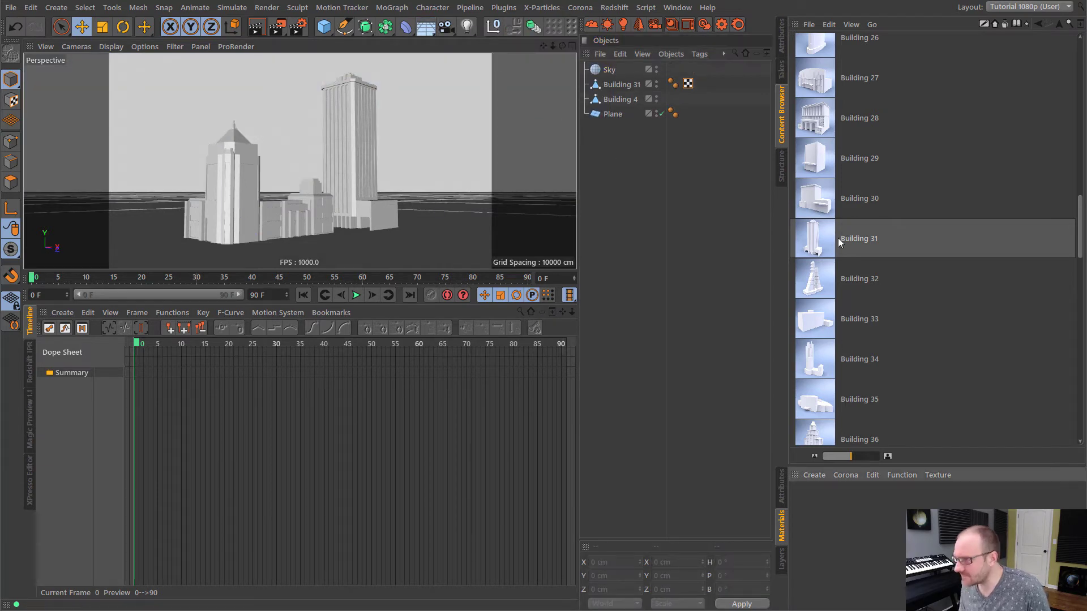
# Step: Create a Corona light material and rename it HDRI 1
pyautogui.click(780, 50)
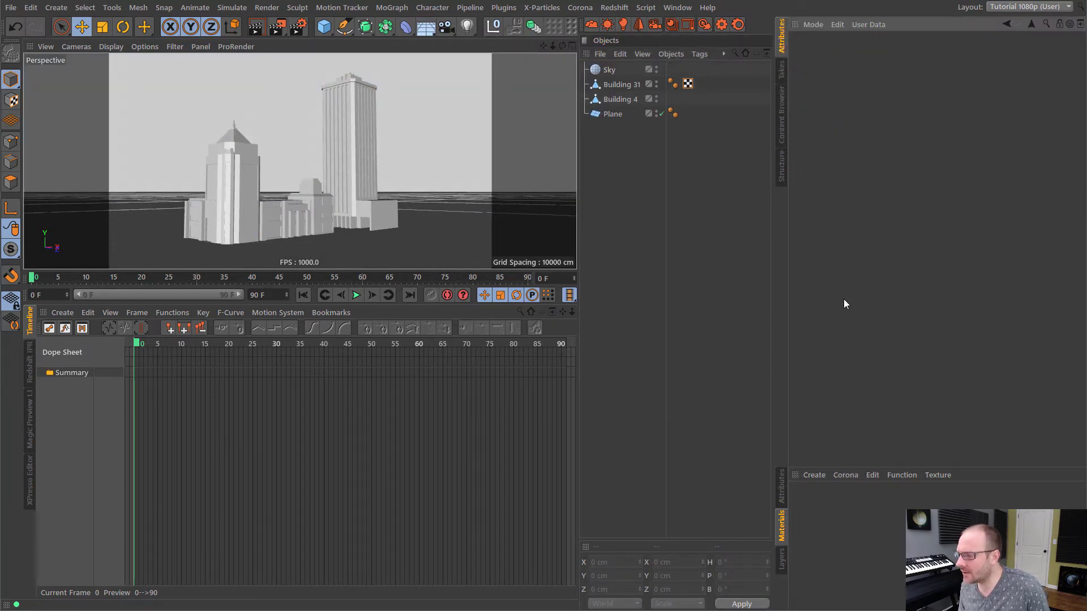
pyautogui.click(850, 474)
pyautogui.click(871, 526)
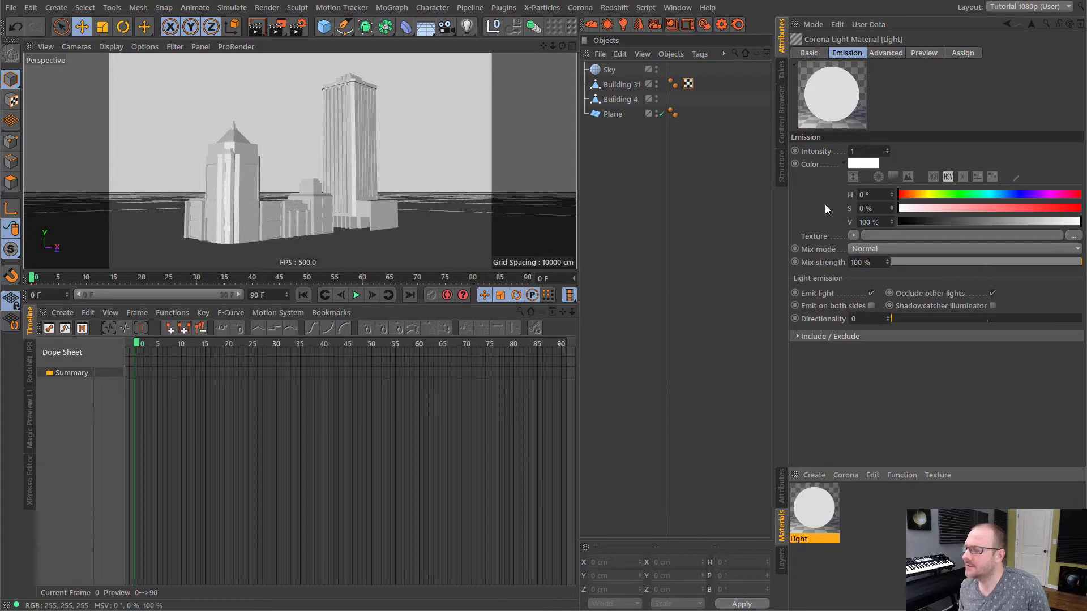
pyautogui.doubleClick(812, 539)
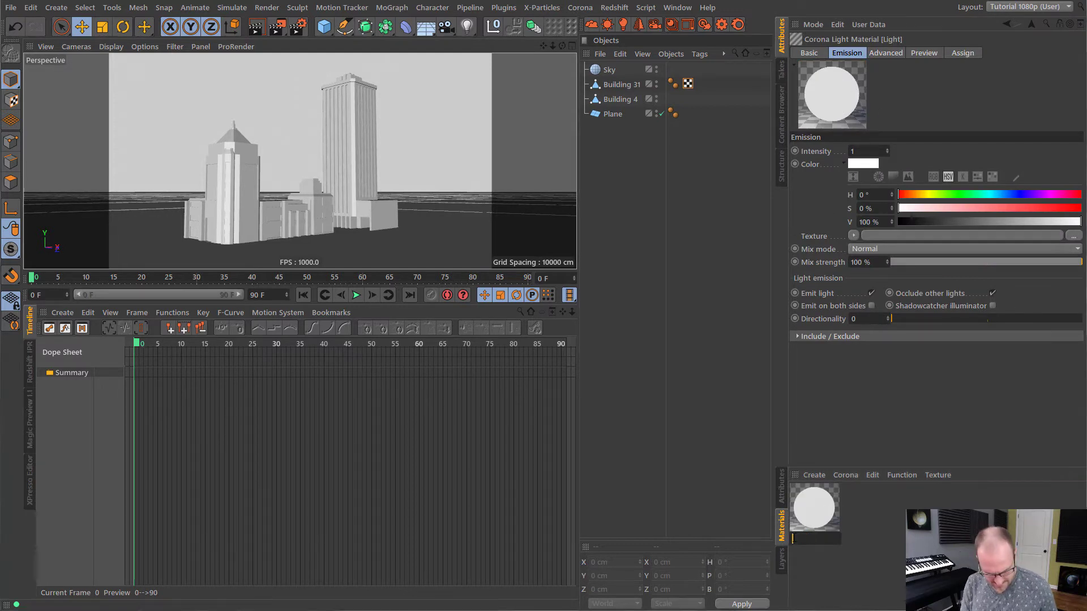
pyautogui.write('HDRI1')
pyautogui.press('Return')
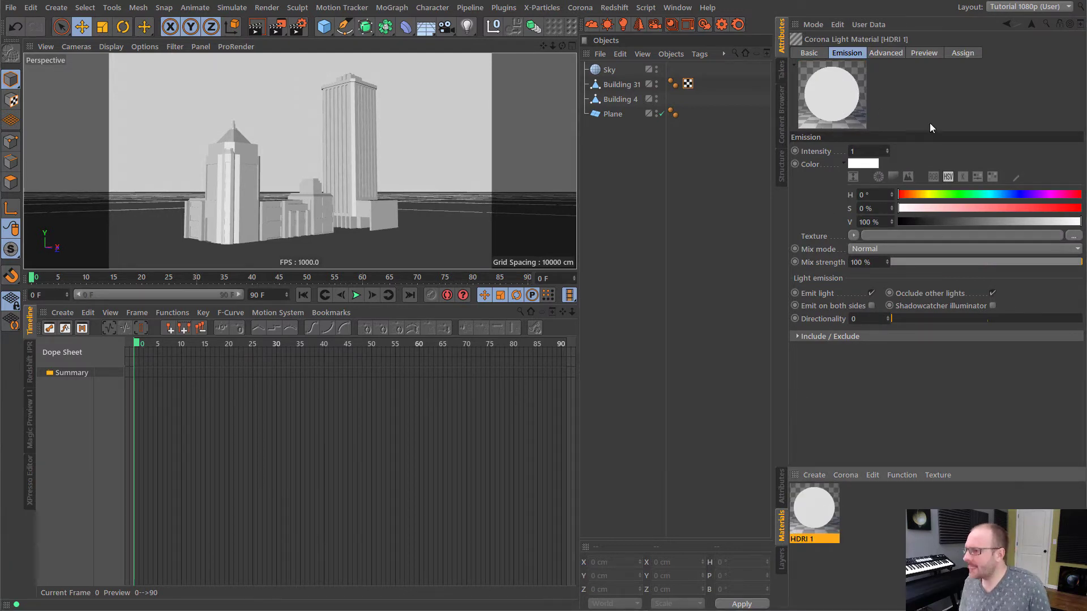
pyautogui.click(809, 53)
pyautogui.click(846, 52)
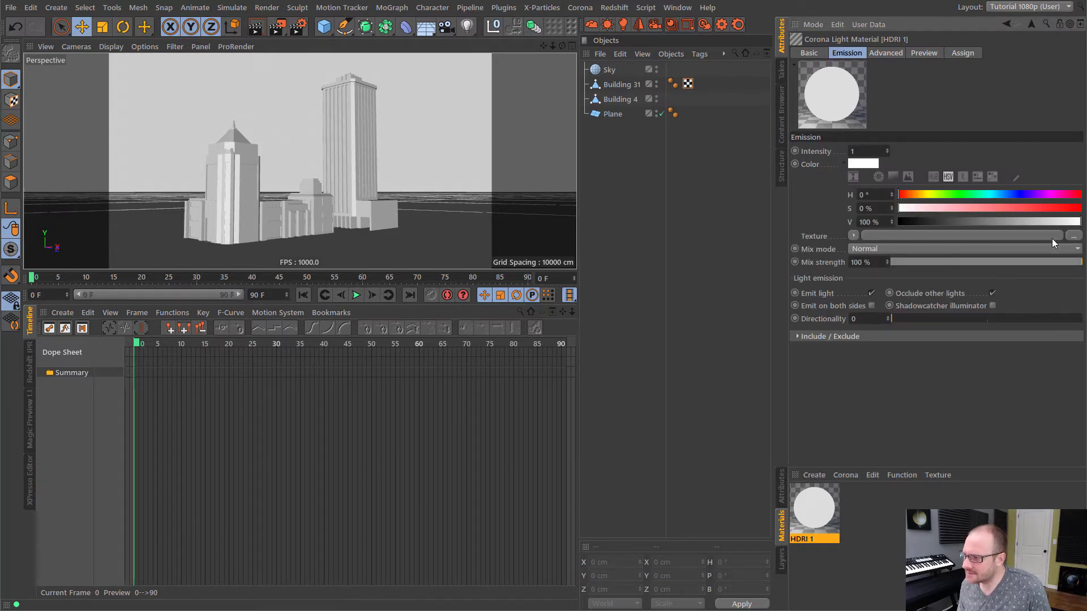
# Step: Load 42 Colorado Day.exr as the HDRI 1 emission texture without copying the image
pyautogui.click(1076, 236)
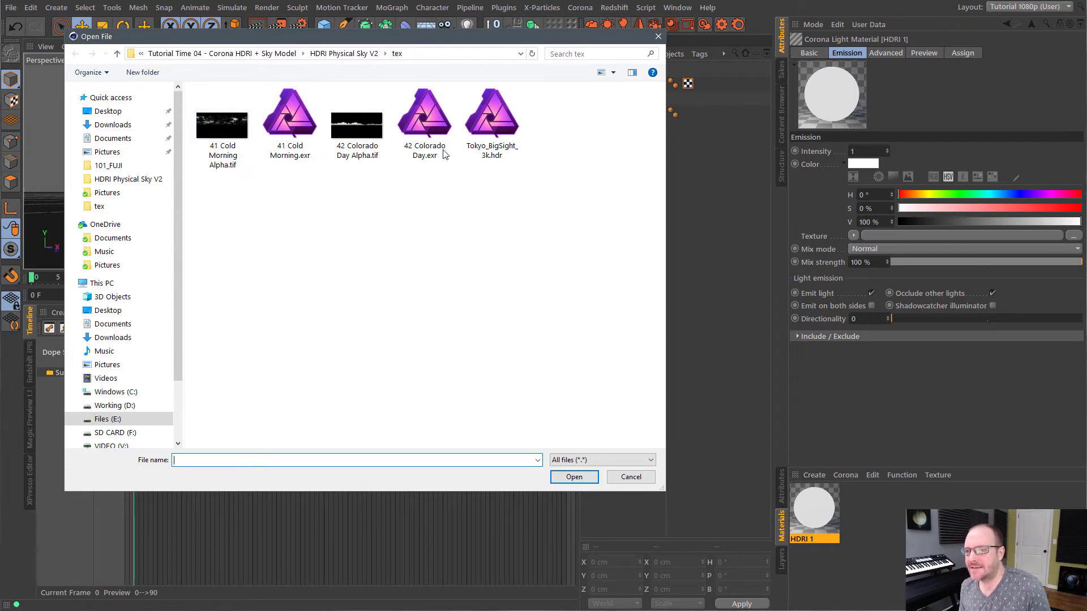
pyautogui.click(425, 127)
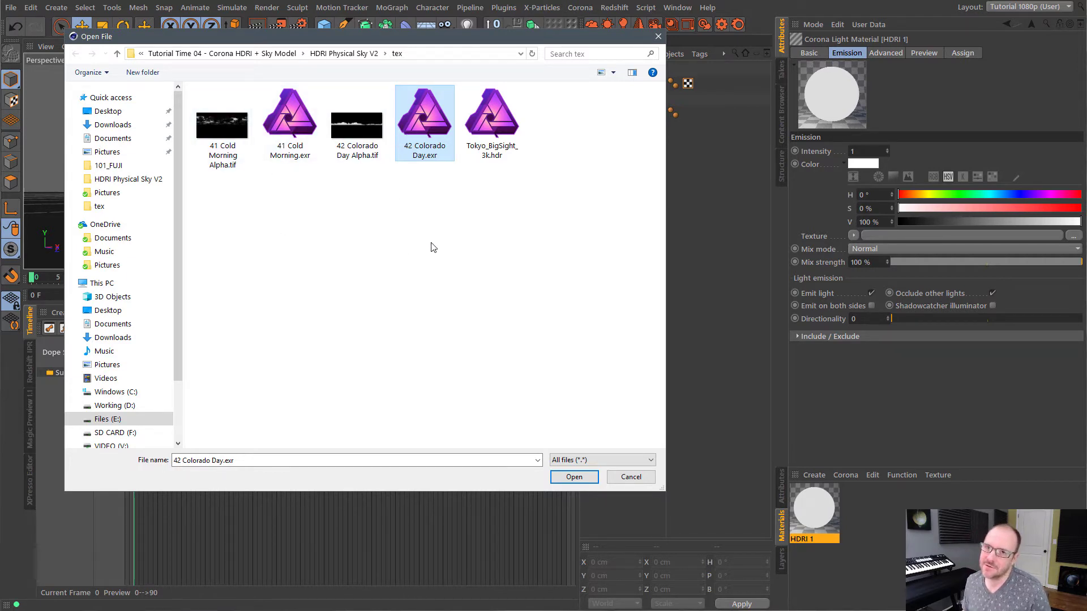
pyautogui.click(433, 325)
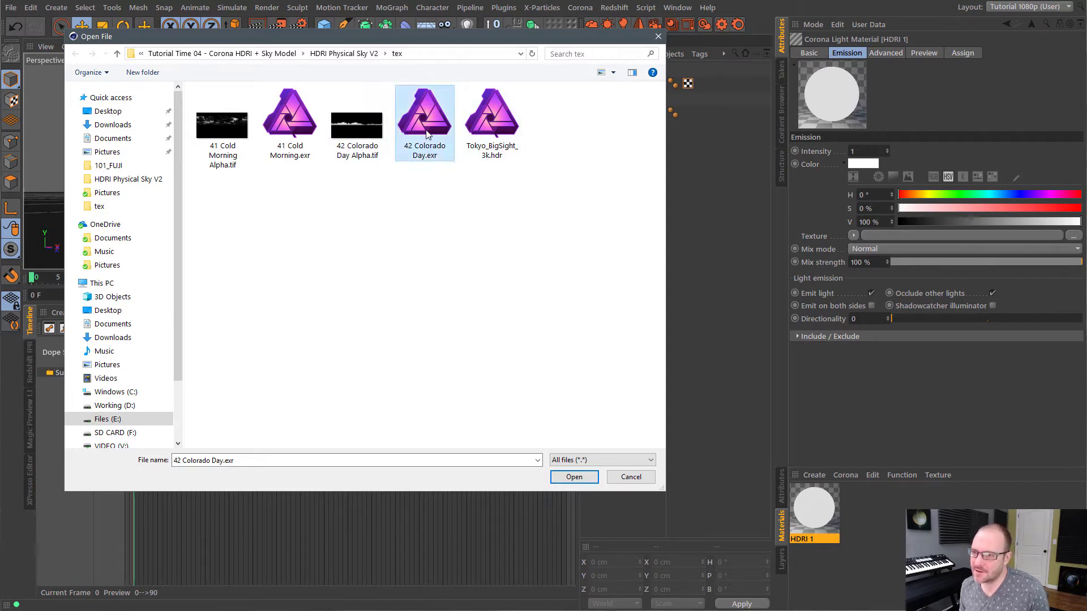
pyautogui.click(574, 477)
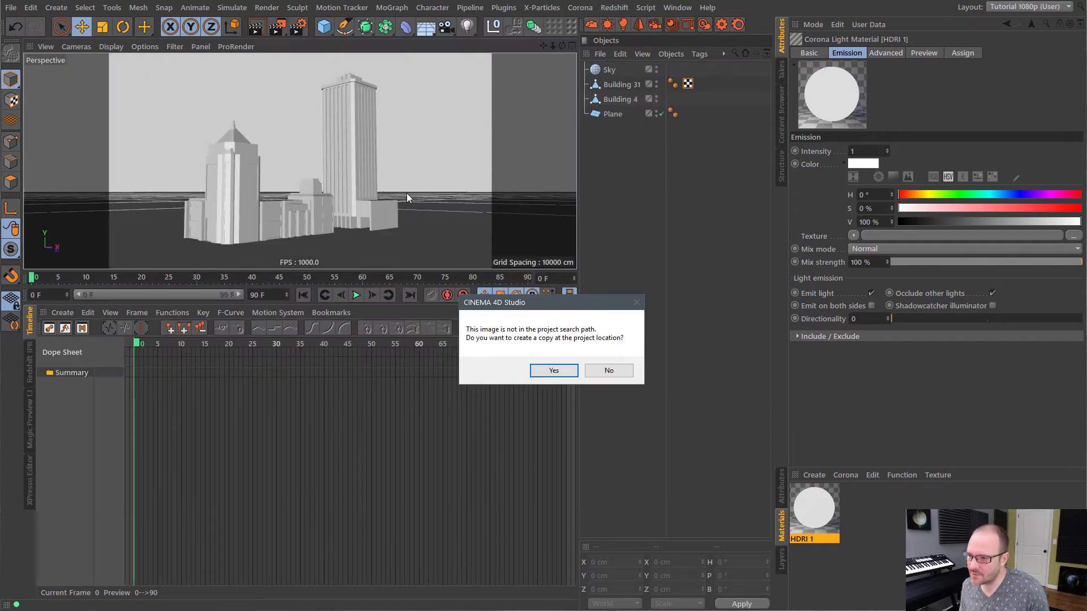
pyautogui.click(609, 370)
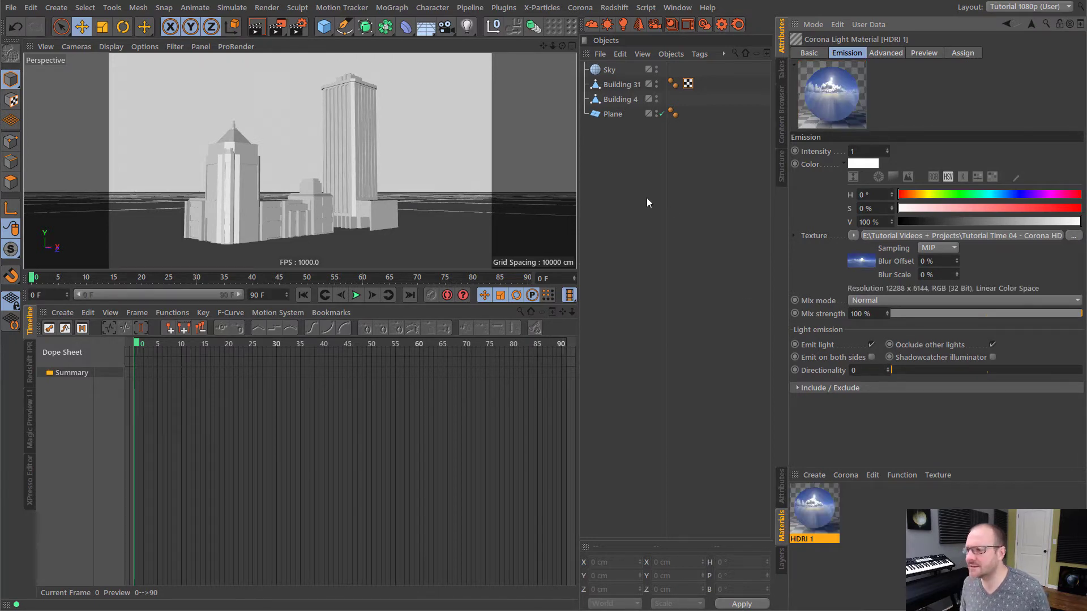
pyautogui.click(643, 212)
# Step: Save the scene over the existing Corona HDRI Physical Sky 02 V2.c4d file
pyautogui.hotkey('ctrl', 'shift', 's')
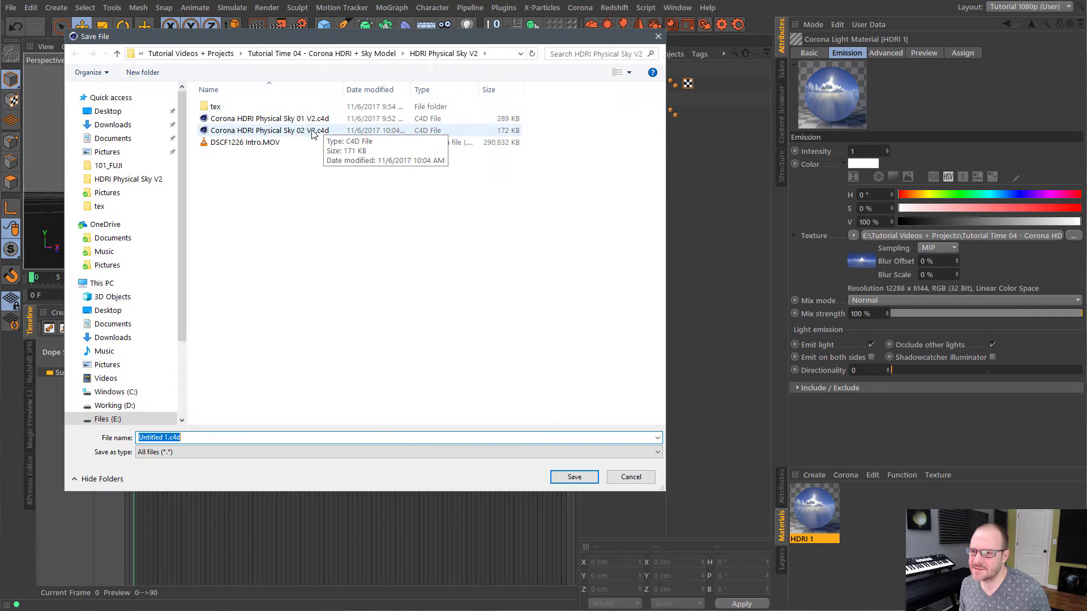
pyautogui.click(269, 130)
pyautogui.click(574, 476)
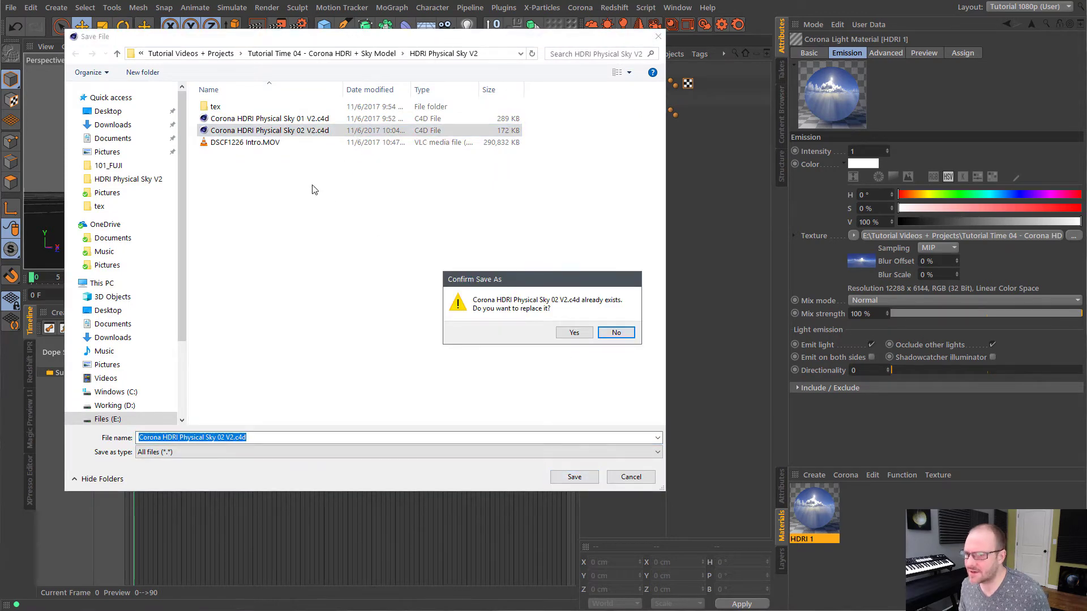
pyautogui.click(570, 331)
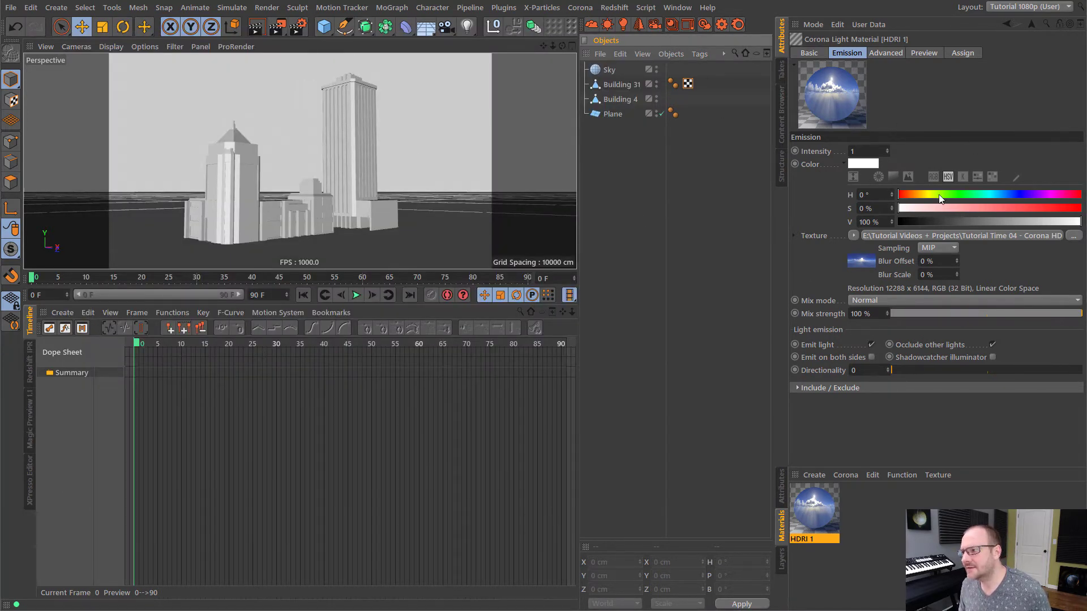
pyautogui.rightClick(833, 95)
pyautogui.click(885, 110)
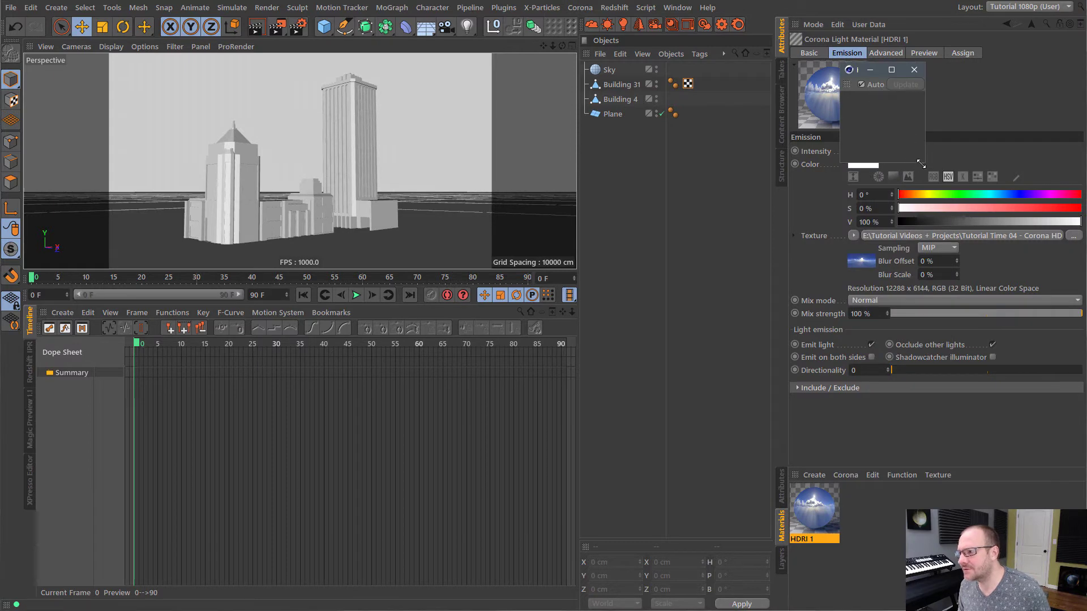
pyautogui.moveTo(919, 162); pyautogui.dragTo(1010, 263)
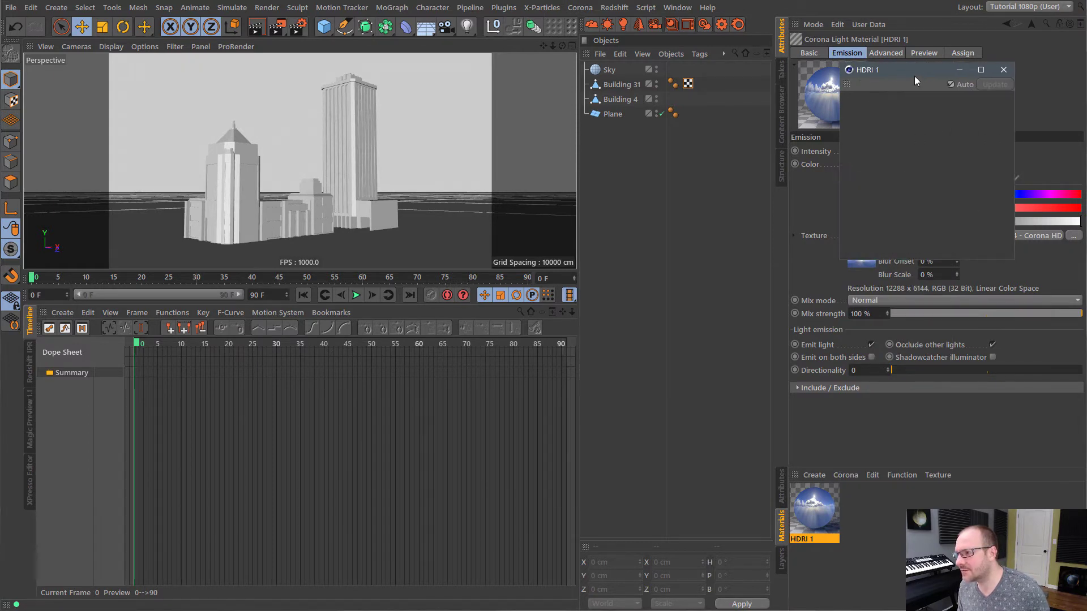
pyautogui.moveTo(914, 76); pyautogui.dragTo(776, 129)
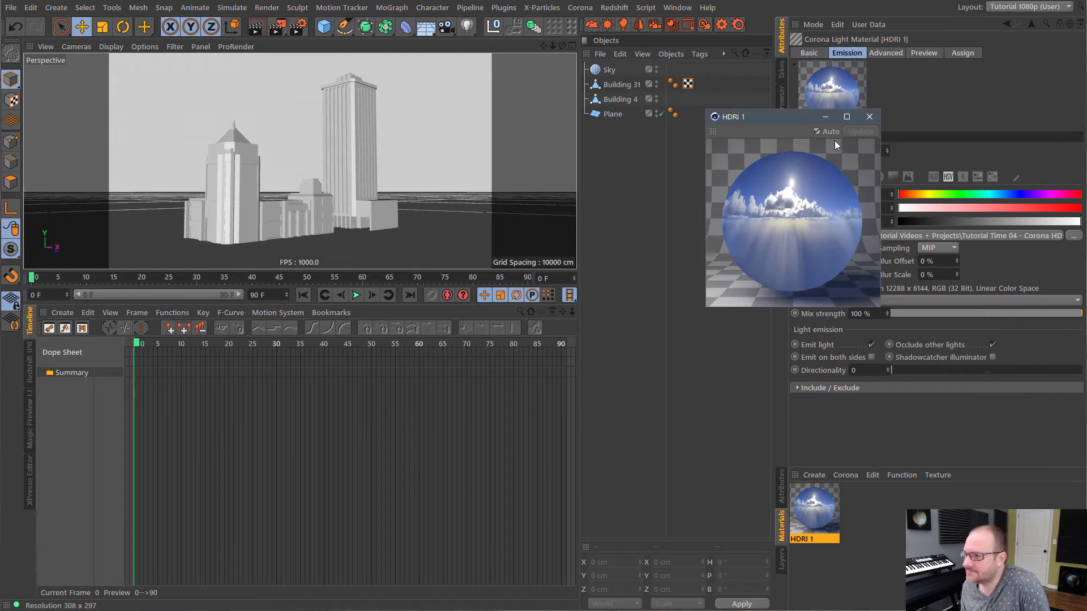
pyautogui.click(869, 116)
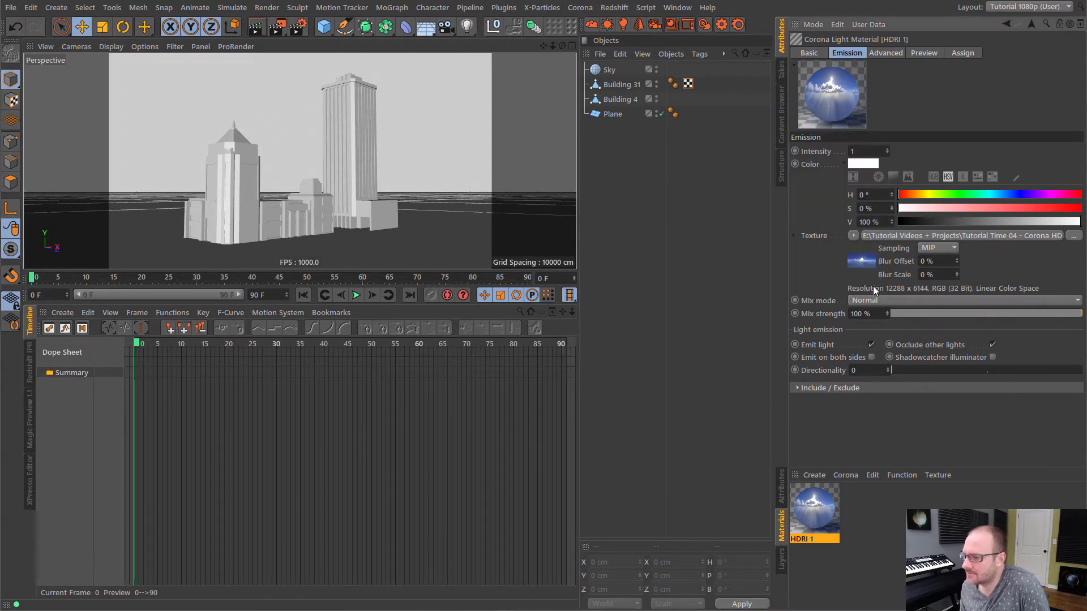
pyautogui.click(822, 515)
# Step: Apply the HDRI 1 light material to the Sky object and check its assignment
pyautogui.moveTo(618, 69); pyautogui.dragTo(619, 71)
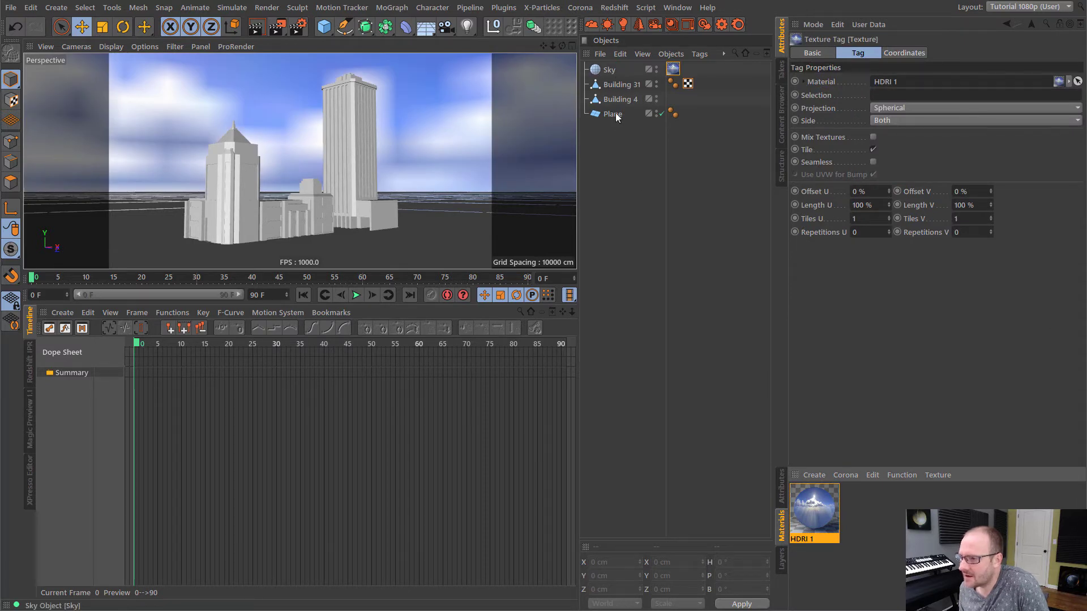
pyautogui.click(815, 514)
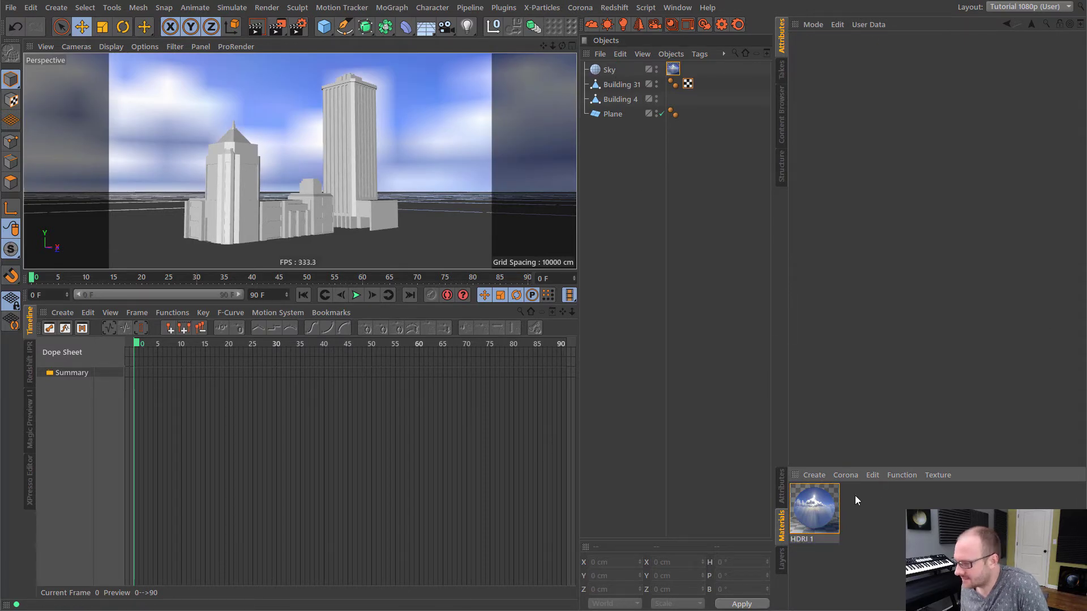
pyautogui.click(855, 537)
pyautogui.click(820, 516)
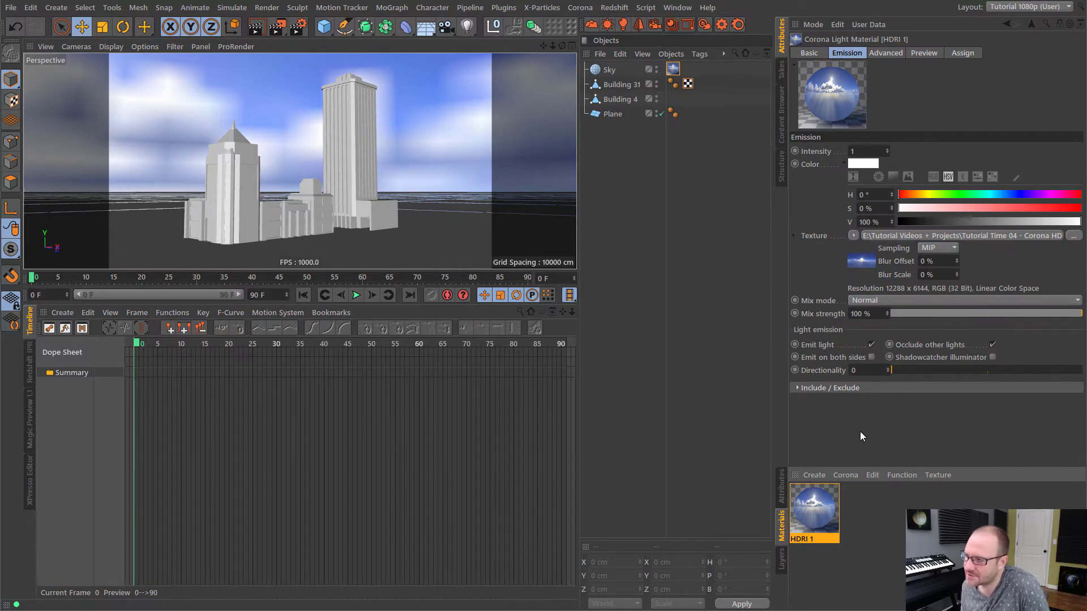
pyautogui.click(963, 54)
# Step: Raise the HDRI 1 viewport preview size to 1024x1024 to sharpen the sky
pyautogui.click(924, 53)
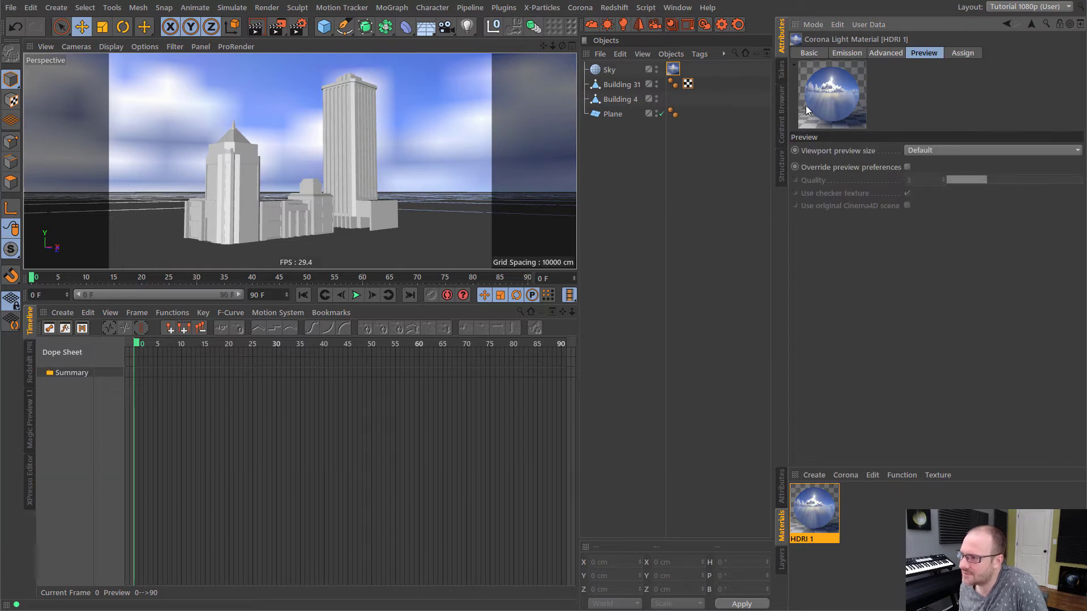
pyautogui.click(938, 150)
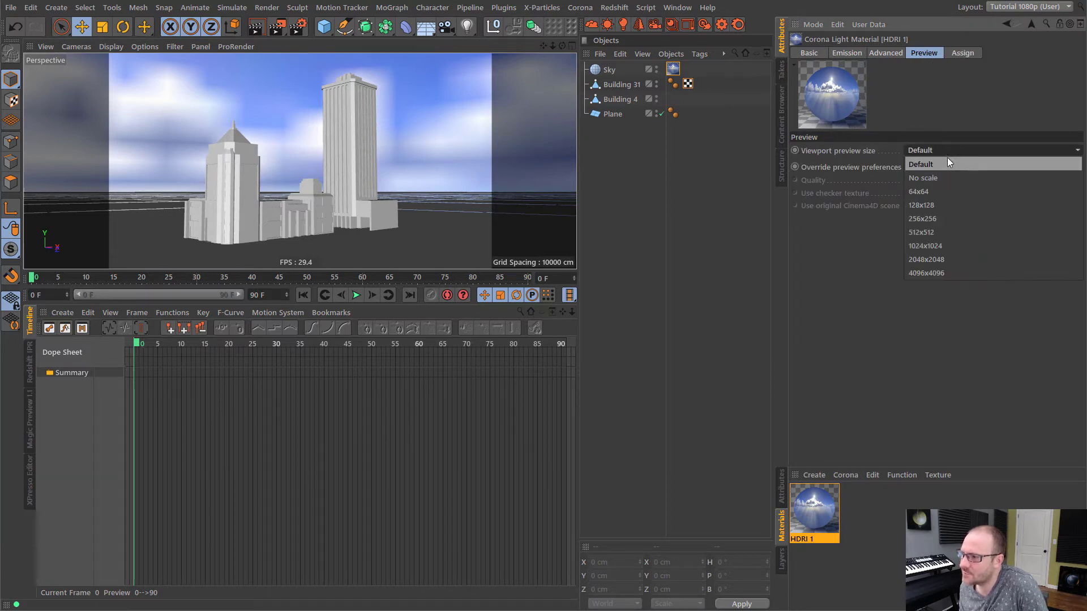
pyautogui.click(927, 245)
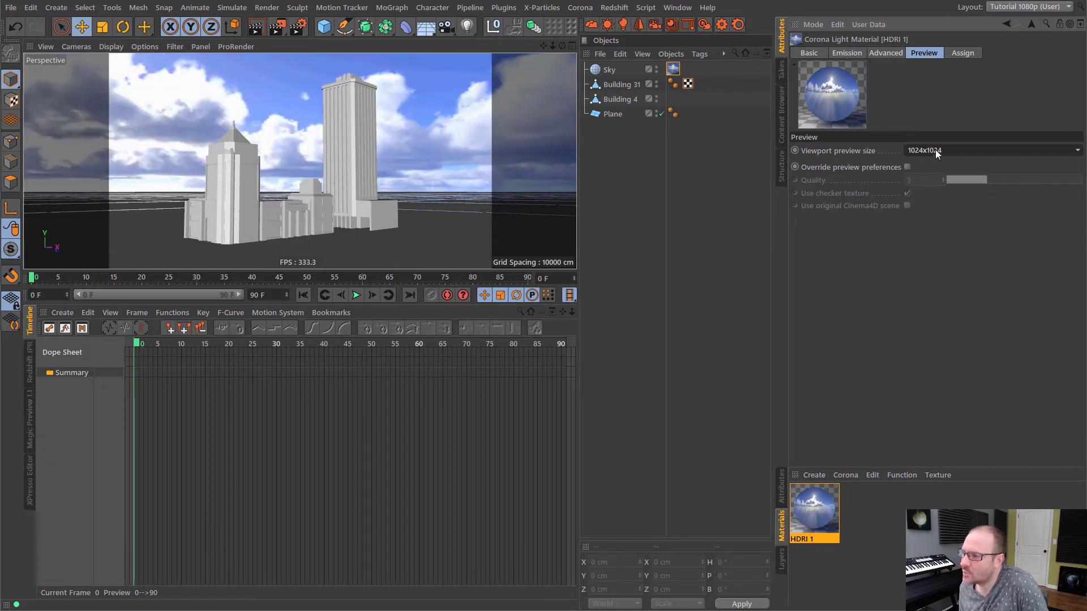
pyautogui.click(619, 177)
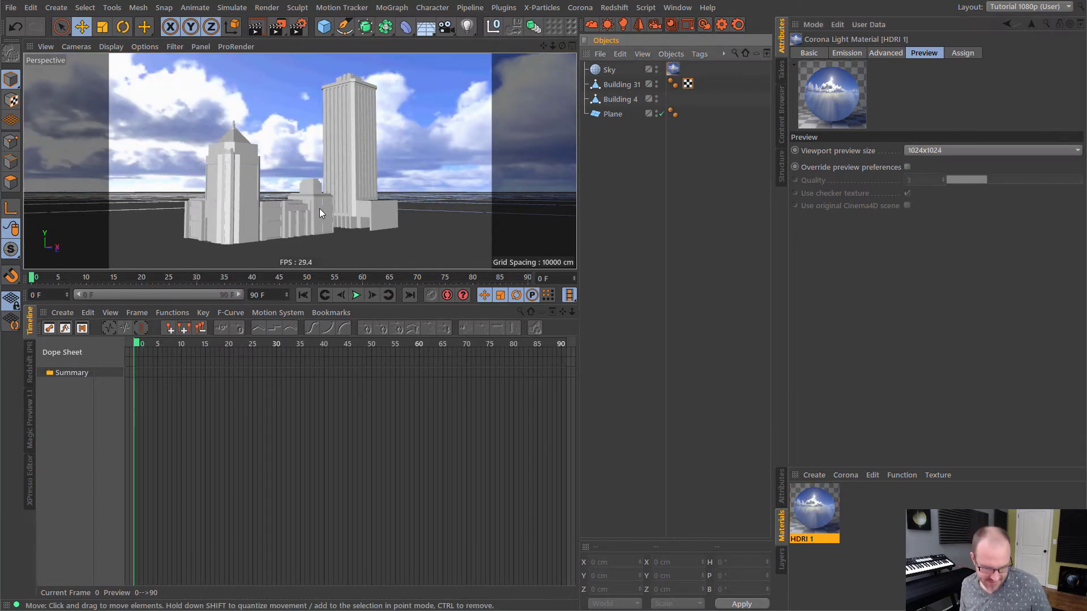
pyautogui.moveTo(320, 208)
pyautogui.keyDown('alt'); pyautogui.mouseDown()
pyautogui.moveTo(292, 208)
pyautogui.moveTo(360, 208)
pyautogui.moveTo(314, 208)
pyautogui.mouseUp(); pyautogui.keyUp('alt')
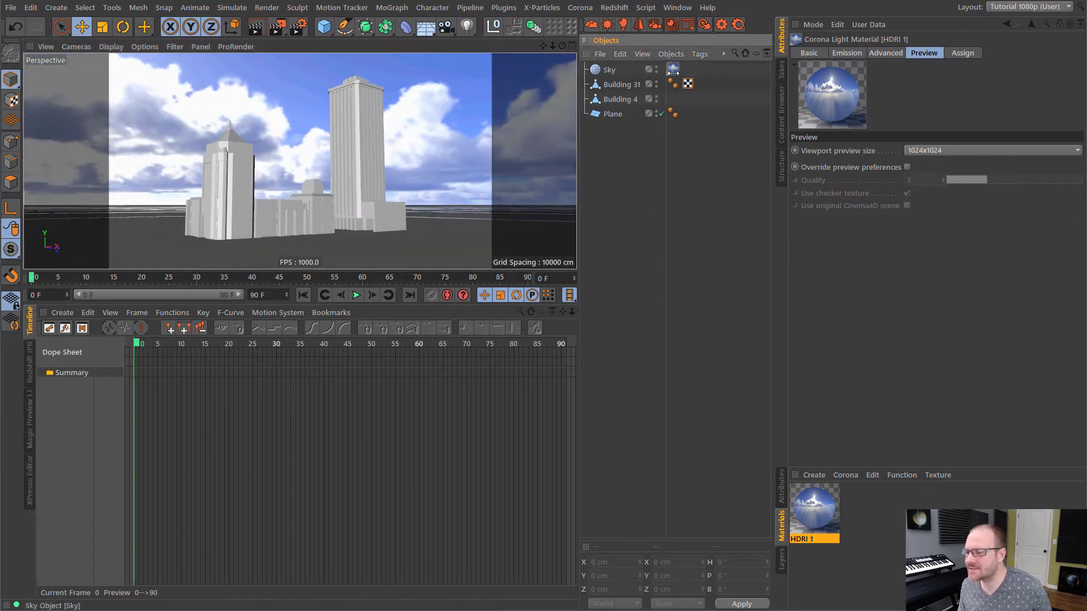
# Step: Start Corona interactive rendering and place the enlarged VFB below the viewport, orbiting to new angles
pyautogui.click(707, 23)
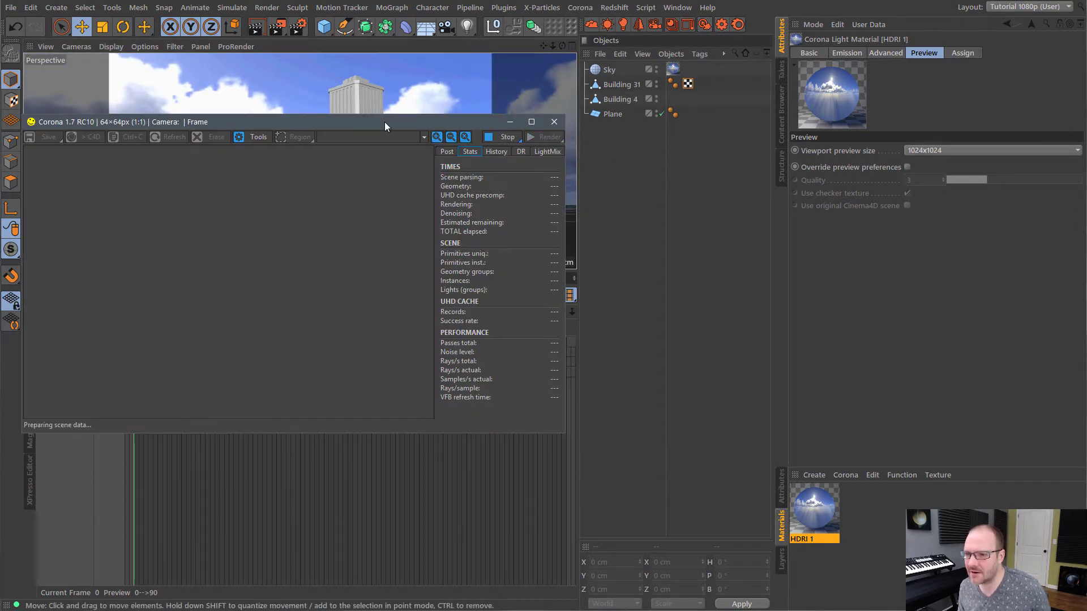
pyautogui.moveTo(385, 121); pyautogui.dragTo(405, 274)
pyautogui.moveTo(585, 575); pyautogui.dragTo(665, 586)
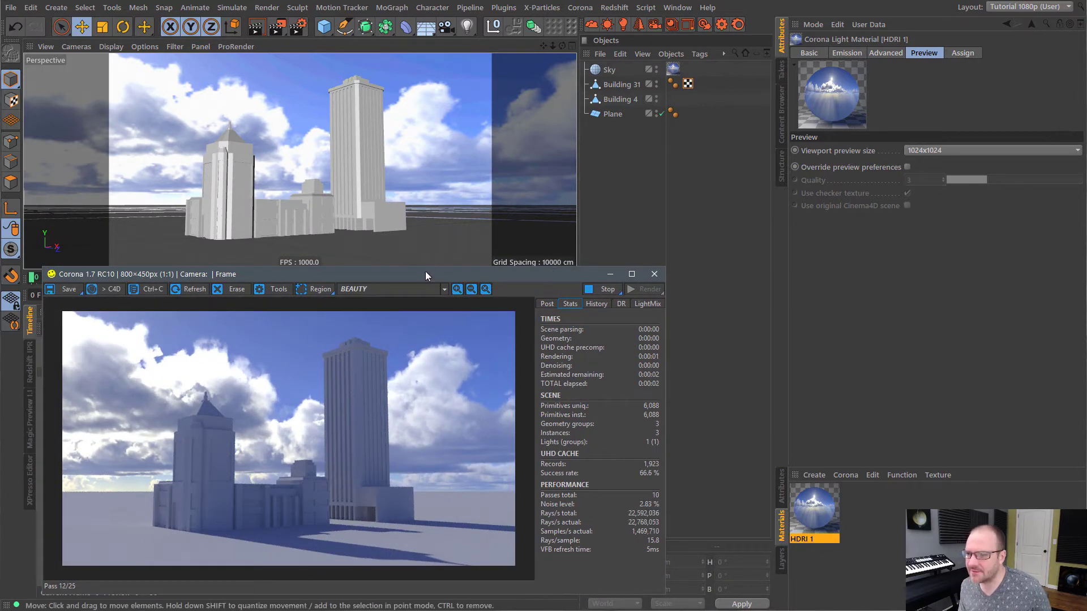
pyautogui.moveTo(425, 272); pyautogui.dragTo(412, 279)
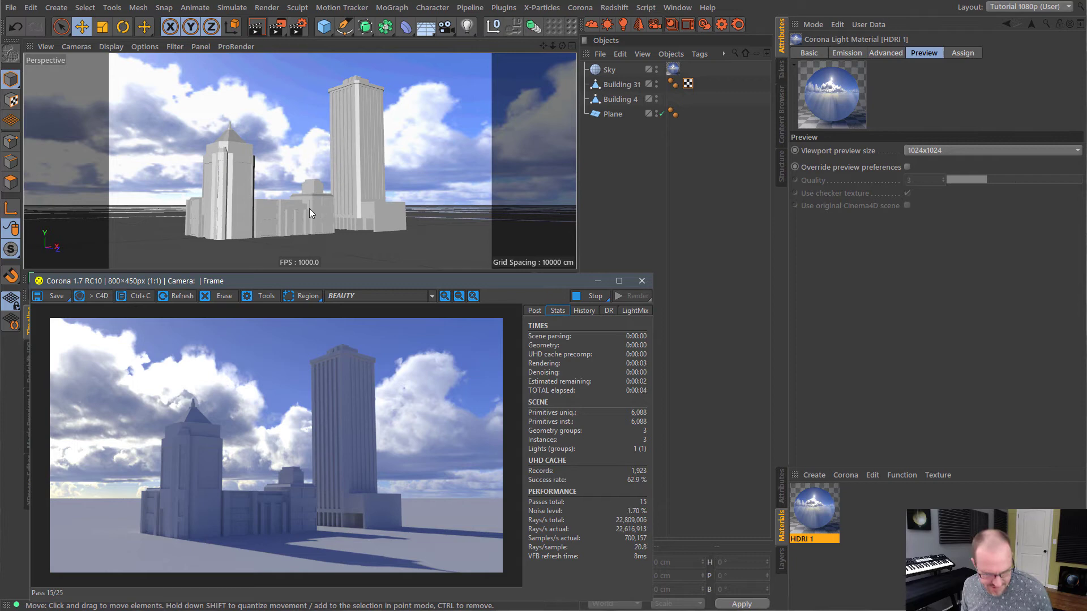
pyautogui.keyDown('alt'); pyautogui.moveTo(303, 209); pyautogui.dragTo(427, 218); pyautogui.keyUp('alt')
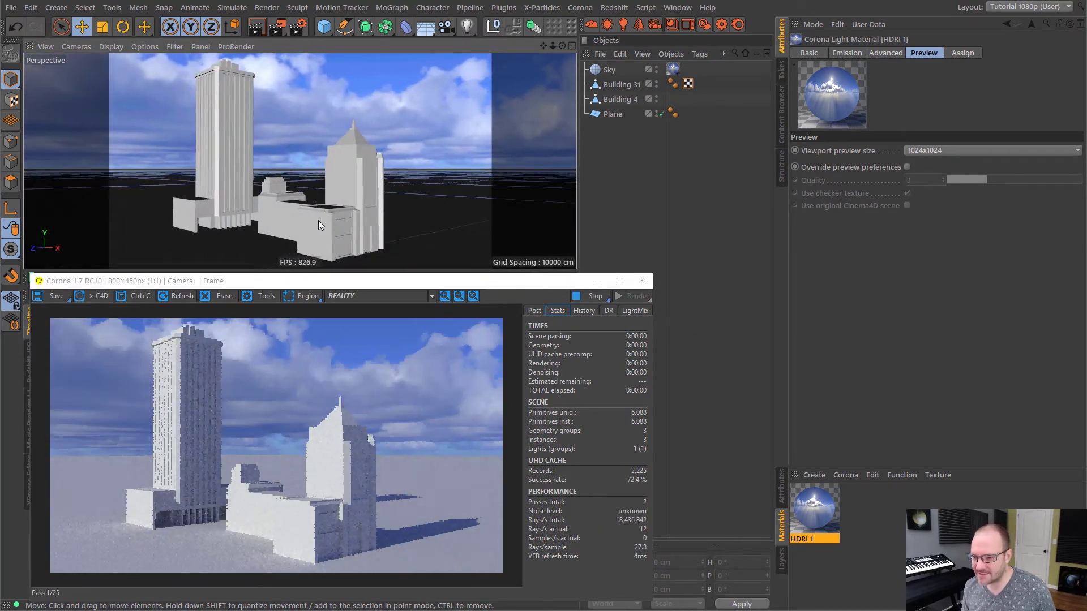
pyautogui.moveTo(327, 230)
pyautogui.keyDown('alt'); pyautogui.mouseDown()
pyautogui.moveTo(367, 229)
pyautogui.moveTo(289, 232)
pyautogui.moveTo(427, 228)
pyautogui.moveTo(258, 222)
pyautogui.moveTo(379, 216)
pyautogui.moveTo(336, 221)
pyautogui.mouseUp(); pyautogui.keyUp('alt')
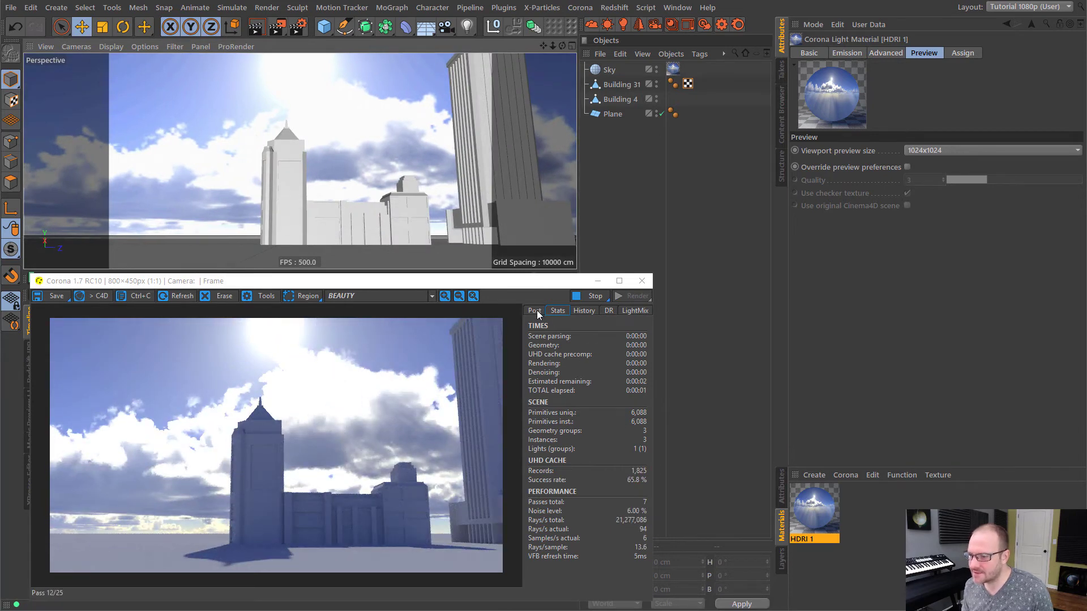
# Step: Enable Bloom and Glare in the VFB Post settings with bloom intensity 20
pyautogui.click(535, 312)
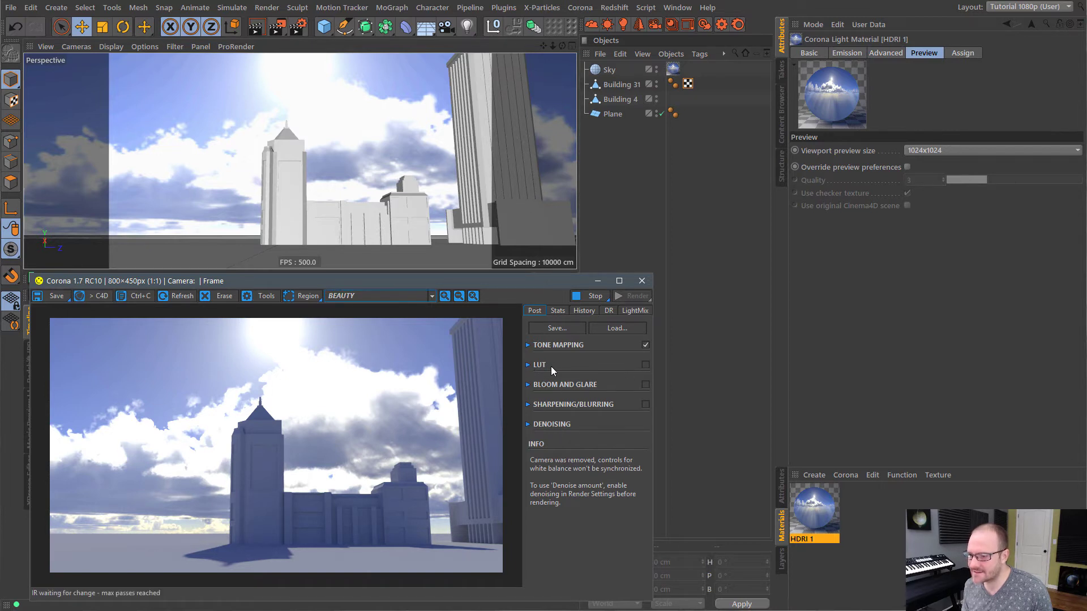
pyautogui.click(528, 346)
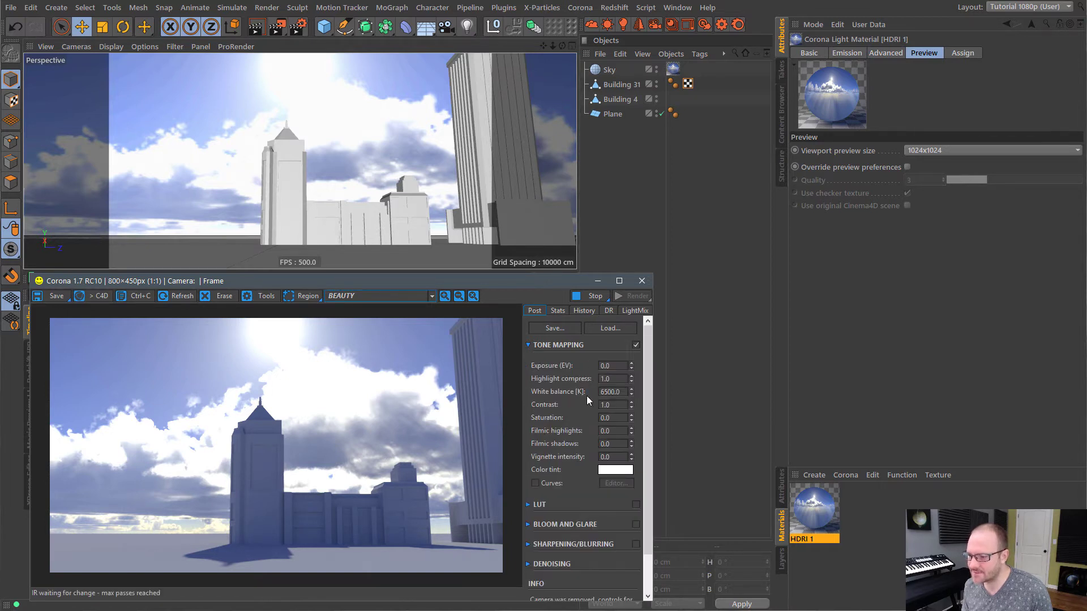
pyautogui.click(527, 345)
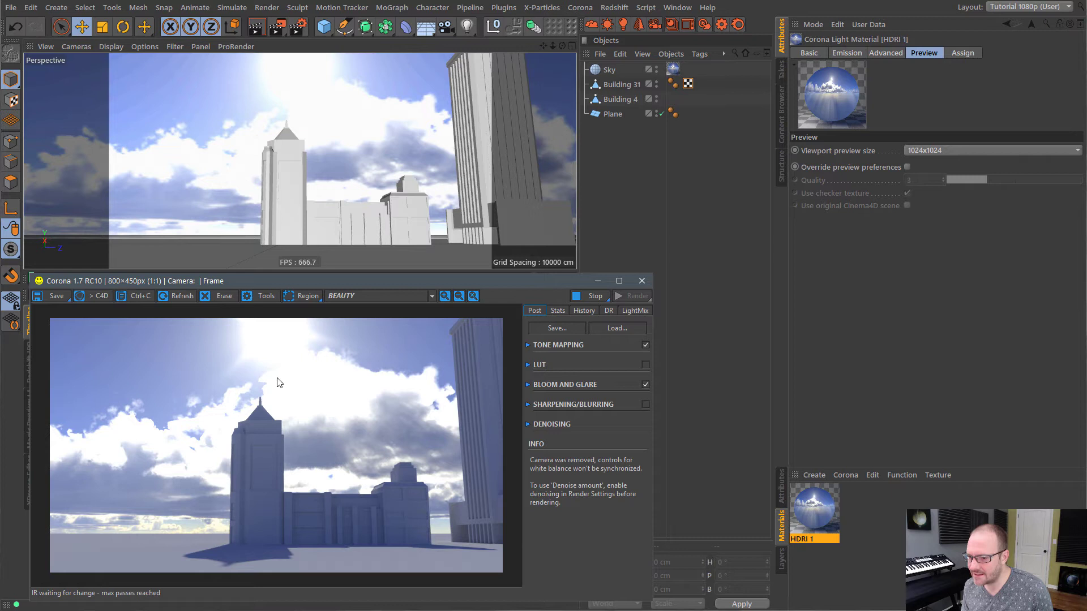
pyautogui.click(526, 386)
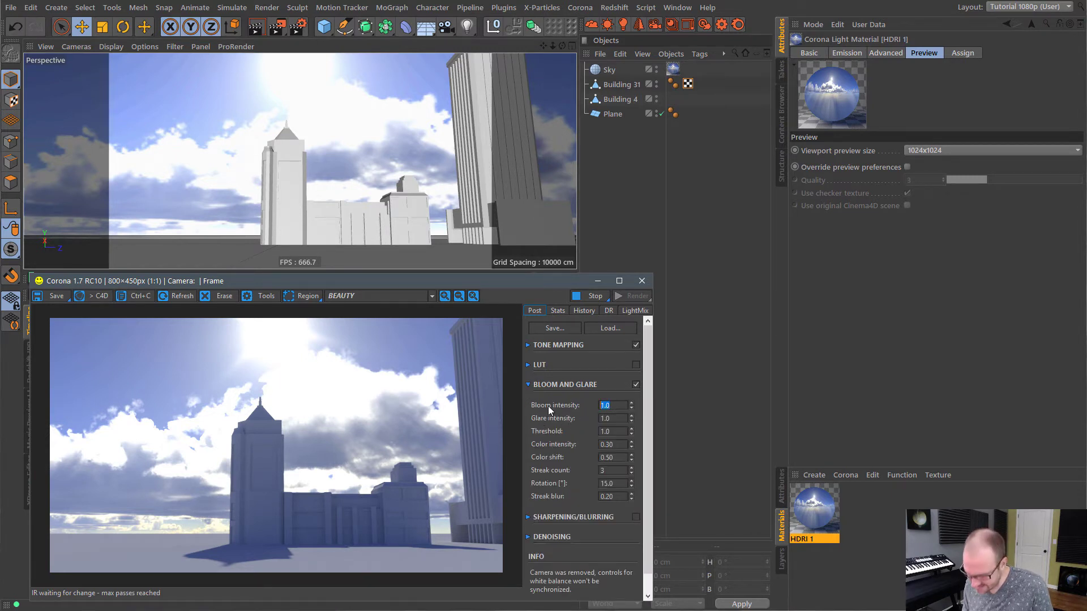
pyautogui.write('20')
pyautogui.press('Return')
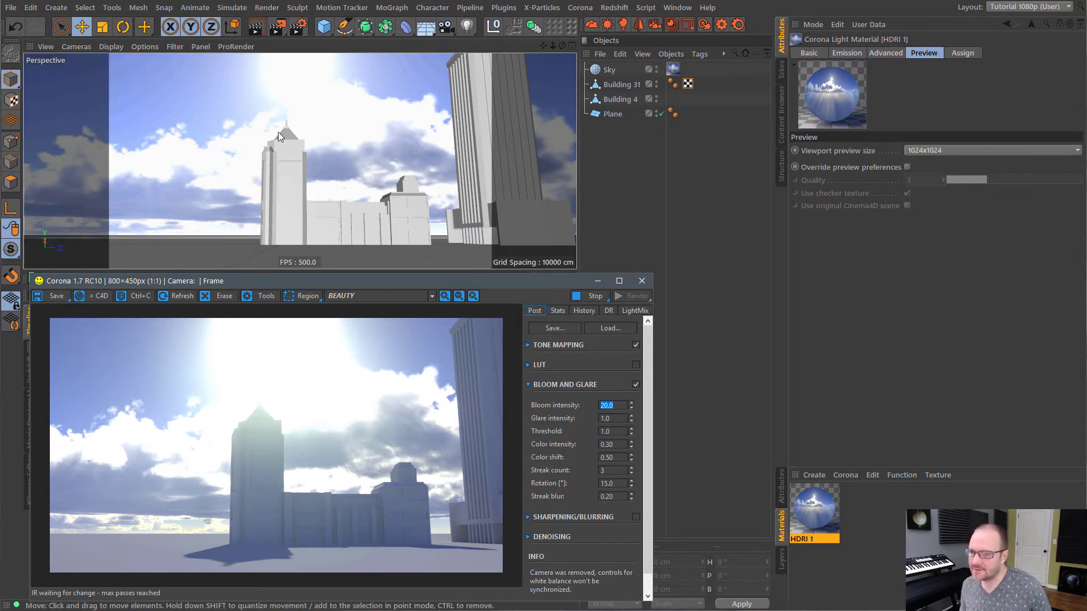
pyautogui.keyDown('alt'); pyautogui.moveTo(286, 151); pyautogui.dragTo(302, 149); pyautogui.keyUp('alt')
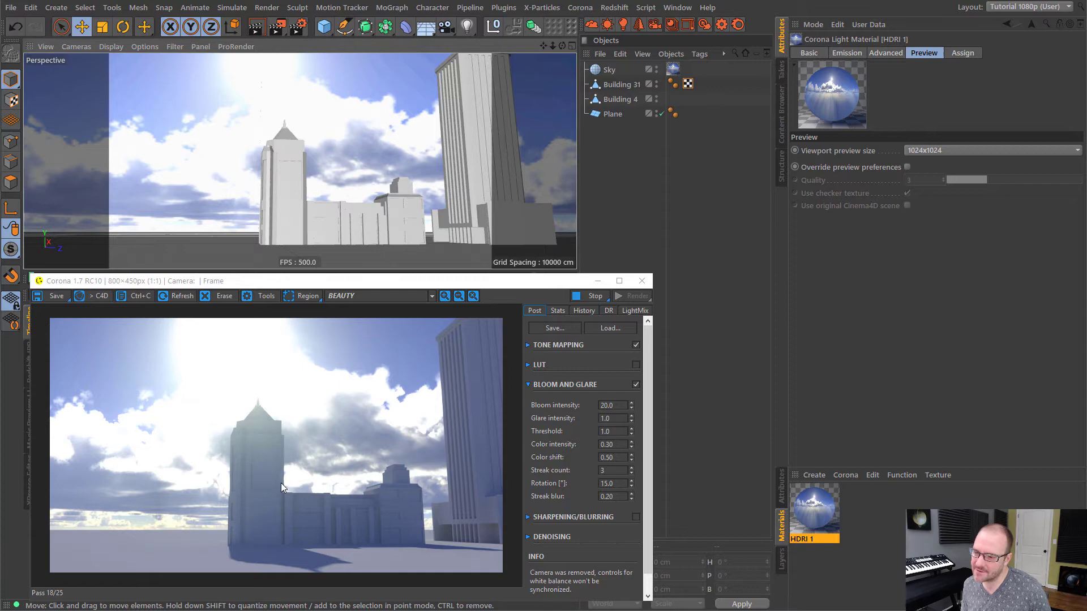
pyautogui.keyDown('alt'); pyautogui.moveTo(499, 202); pyautogui.dragTo(389, 201); pyautogui.keyUp('alt')
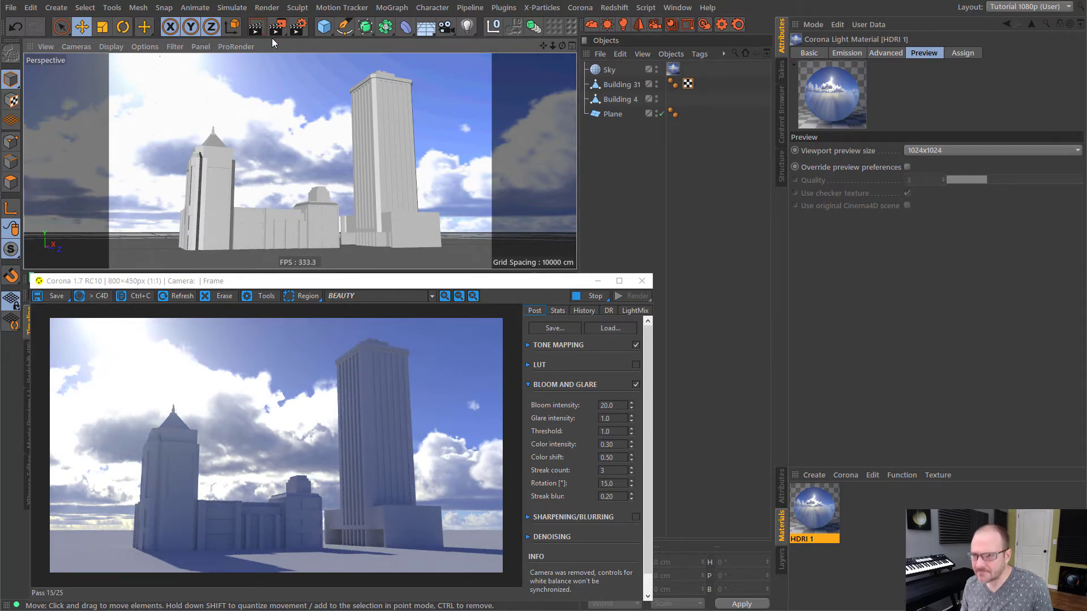
# Step: Add a Camera object with a 20 mm focal length and reframe it on the buildings
pyautogui.click(446, 26)
pyautogui.click(509, 43)
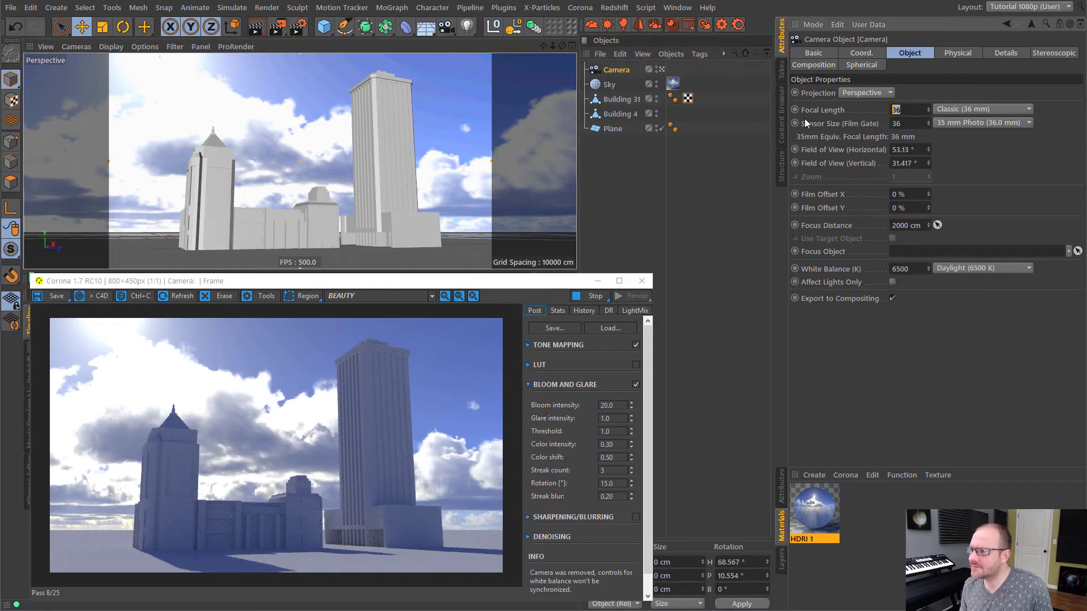
pyautogui.write('20')
pyautogui.press('Return')
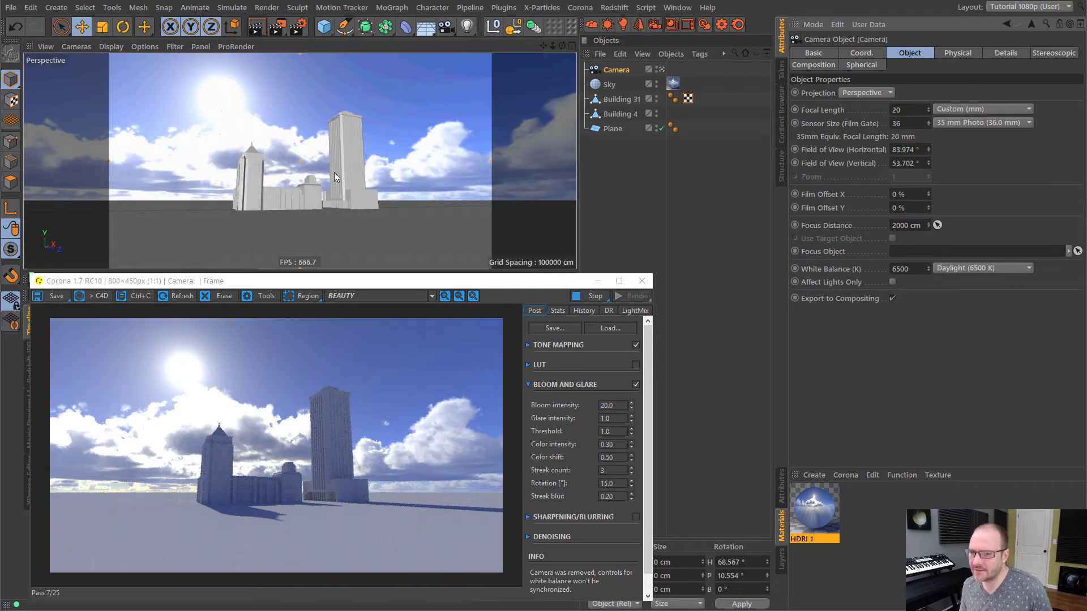
pyautogui.scroll(4, 291, 194)
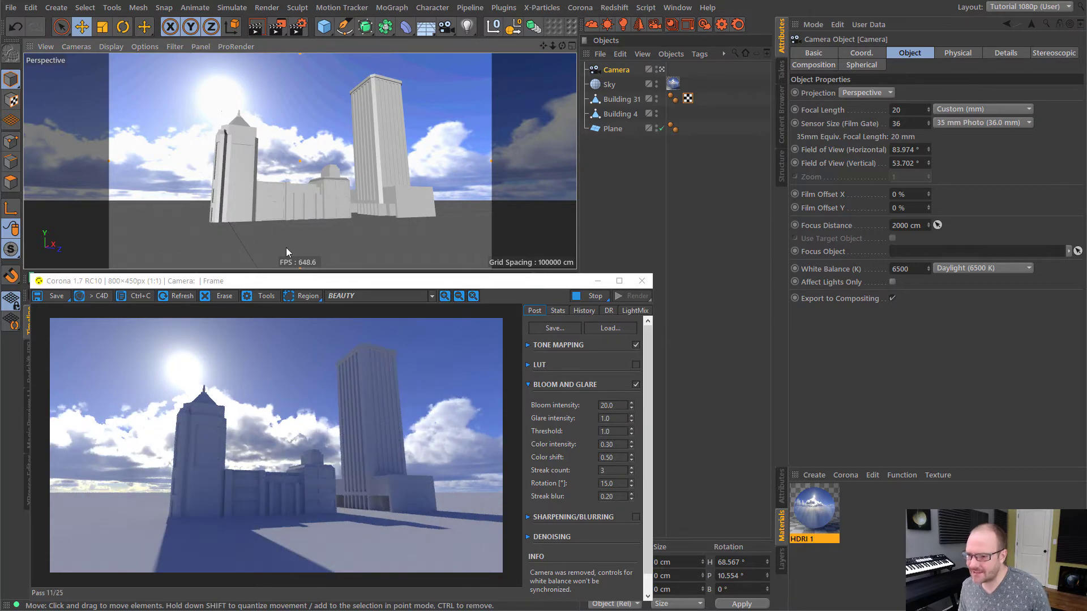
pyautogui.keyDown('alt'); pyautogui.moveTo(285, 247); pyautogui.dragTo(295, 203); pyautogui.keyUp('alt')
# Step: Set tone-mapping exposure to -1, enable LUT and try the Advantix 200 film preset
pyautogui.click(529, 346)
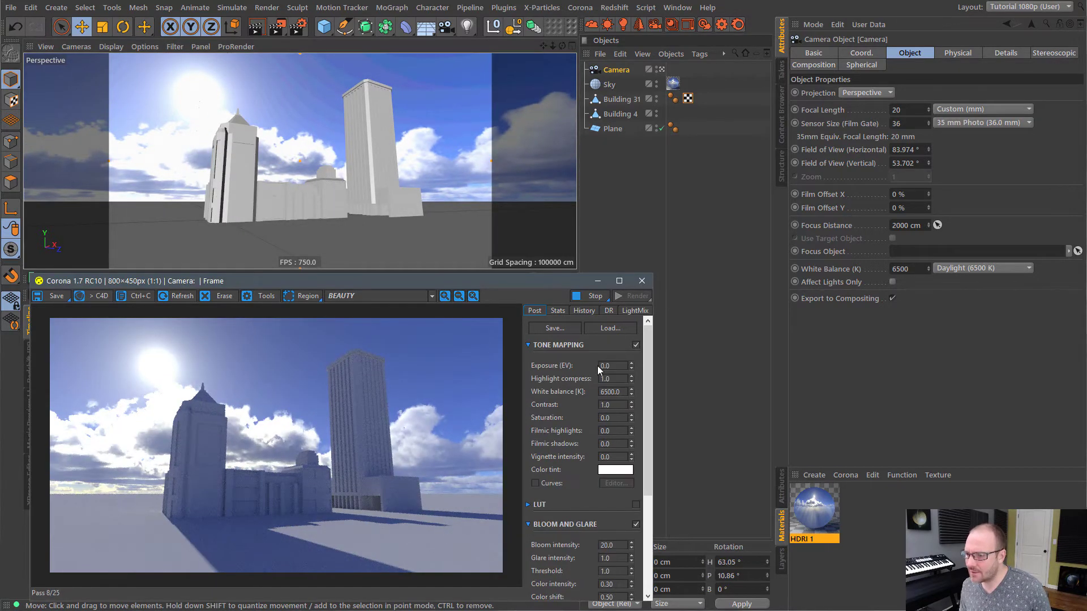
pyautogui.write('-1')
pyautogui.press('Return')
pyautogui.write('5')
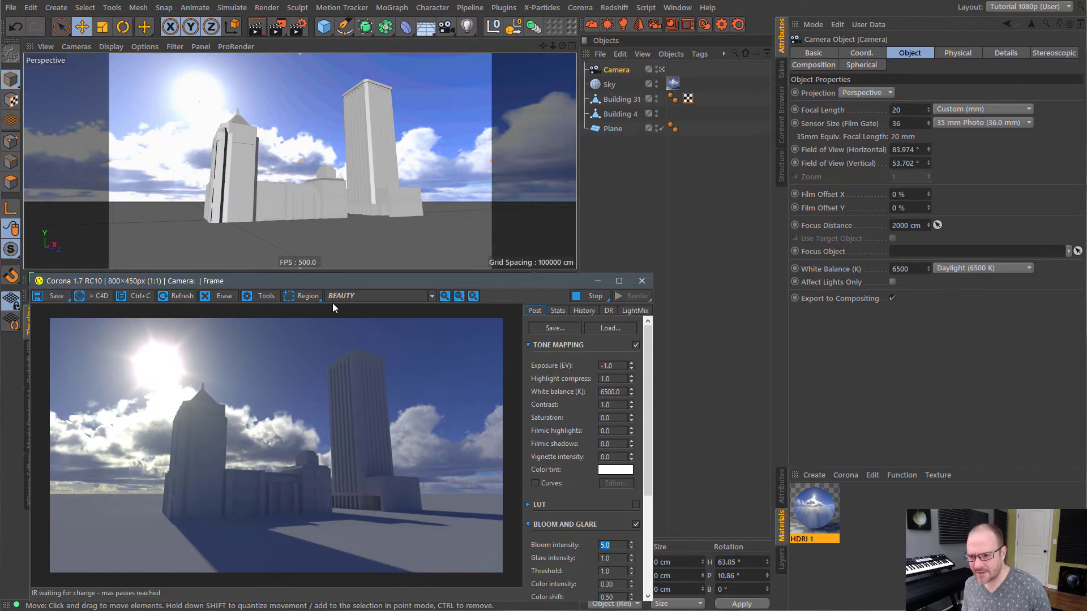
pyautogui.click(528, 505)
pyautogui.click(635, 506)
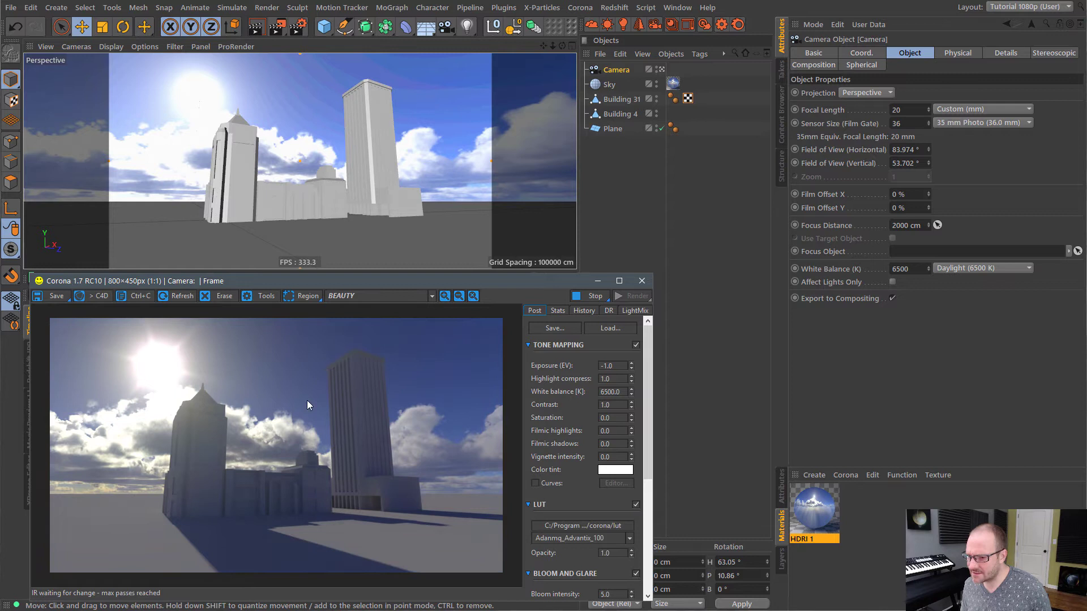
pyautogui.click(582, 538)
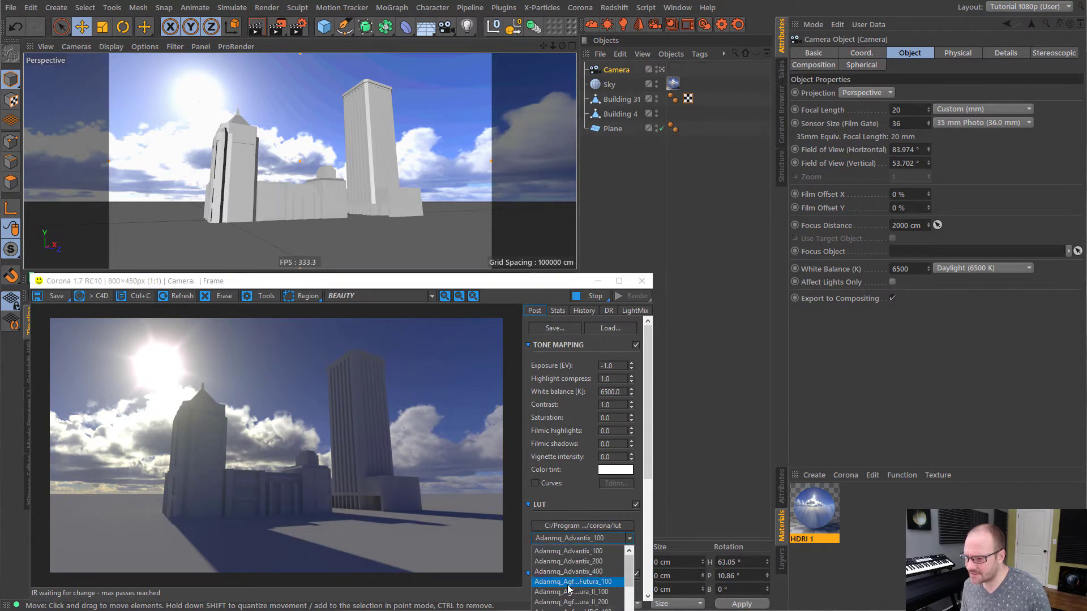
pyautogui.click(581, 561)
pyautogui.click(611, 539)
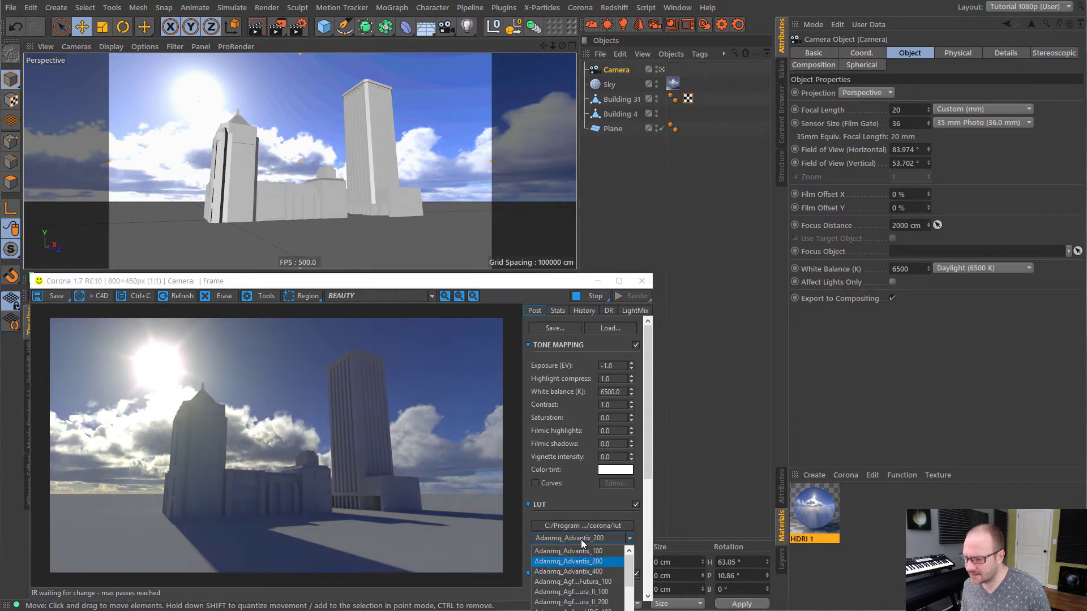
pyautogui.click(581, 561)
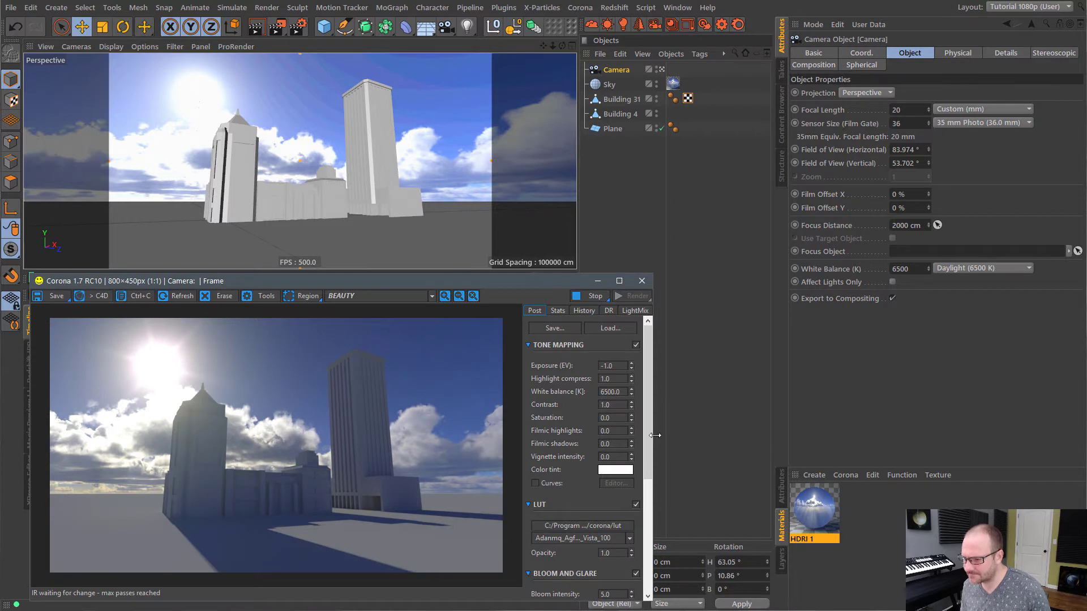
pyautogui.moveTo(648, 442); pyautogui.dragTo(648, 487)
# Step: Browse the LUT list and apply a Canon film preset, then re-aim the view at the buildings
pyautogui.click(581, 456)
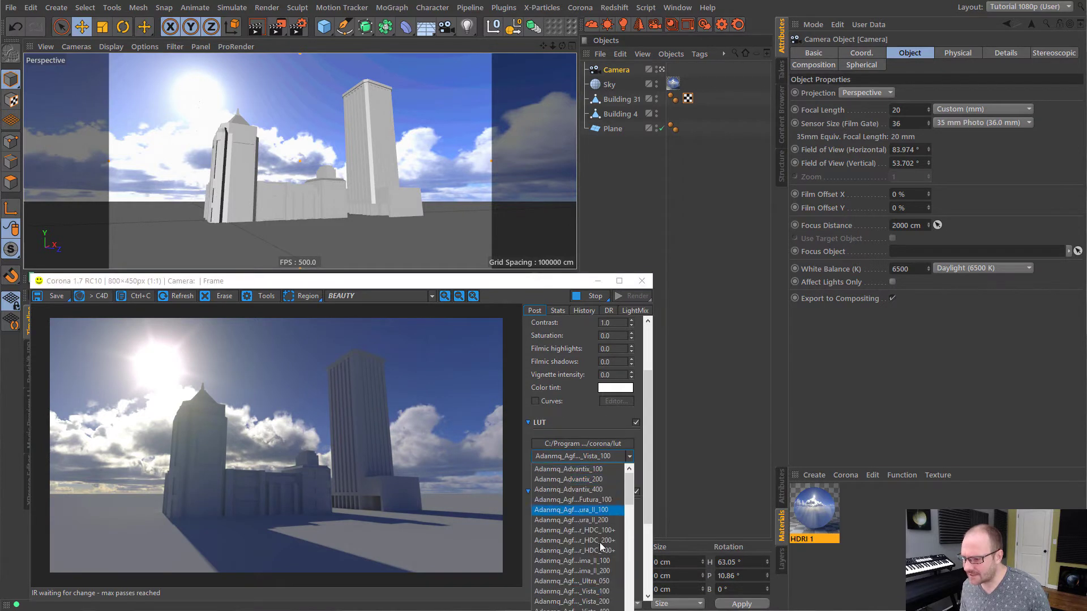
pyautogui.click(586, 591)
pyautogui.scroll(-2, 629, 476)
pyautogui.click(614, 423)
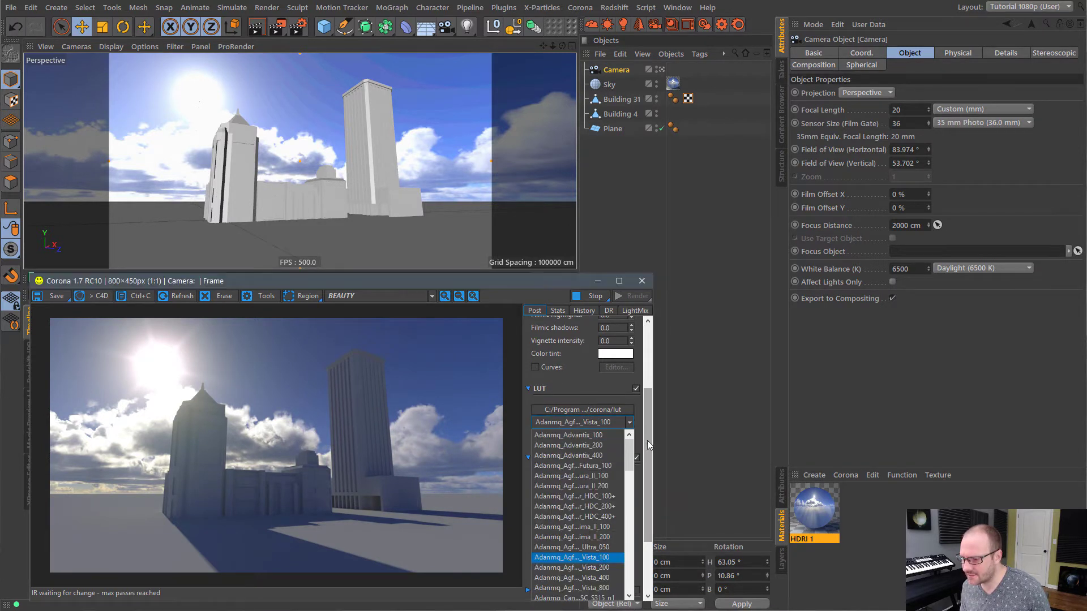
pyautogui.click(586, 578)
pyautogui.scroll(-2, 629, 424)
pyautogui.click(616, 370)
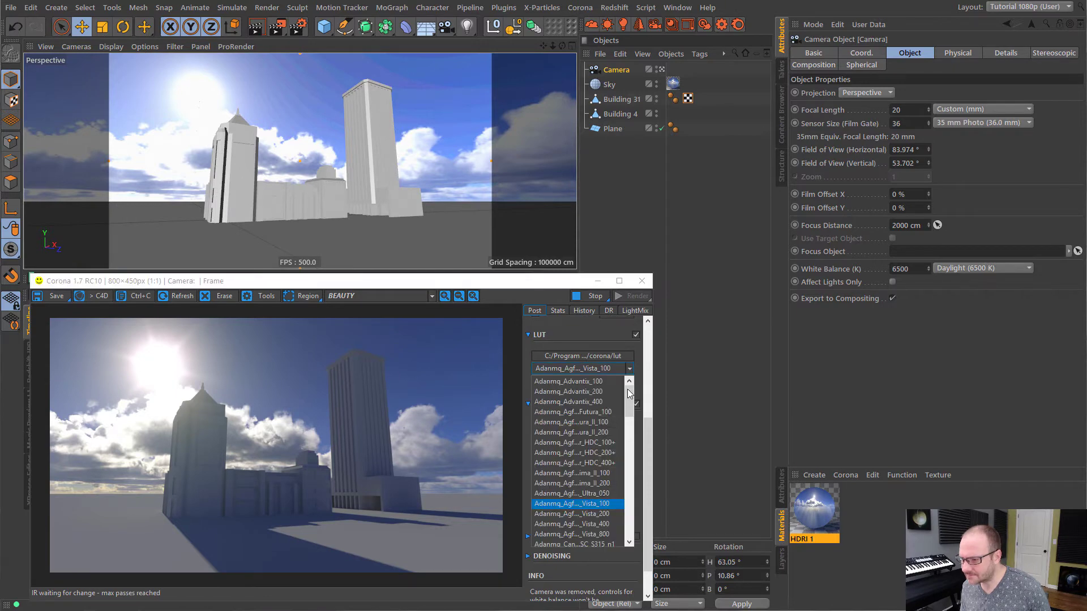
pyautogui.click(580, 544)
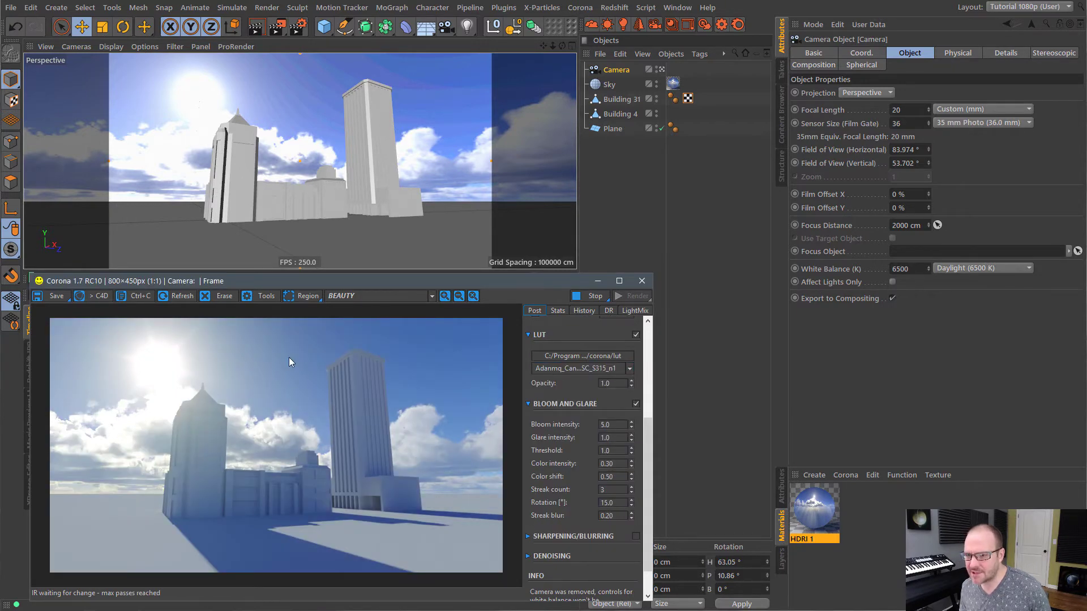
pyautogui.keyDown('alt'); pyautogui.moveTo(340, 196); pyautogui.dragTo(324, 220); pyautogui.keyUp('alt')
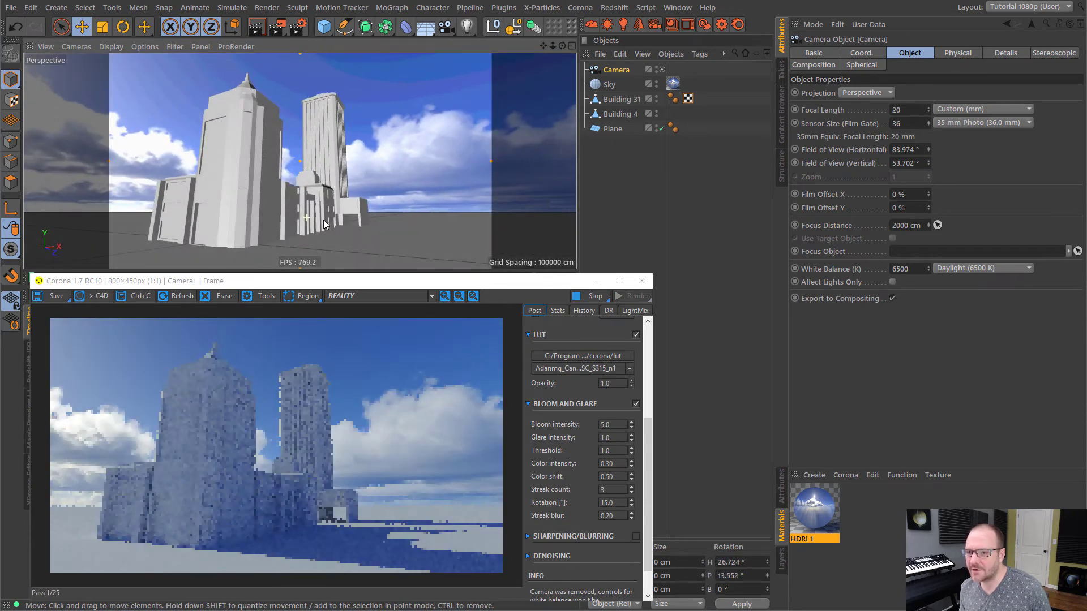
pyautogui.keyDown('alt'); pyautogui.moveTo(321, 224); pyautogui.dragTo(313, 221, button='middle'); pyautogui.keyUp('alt')
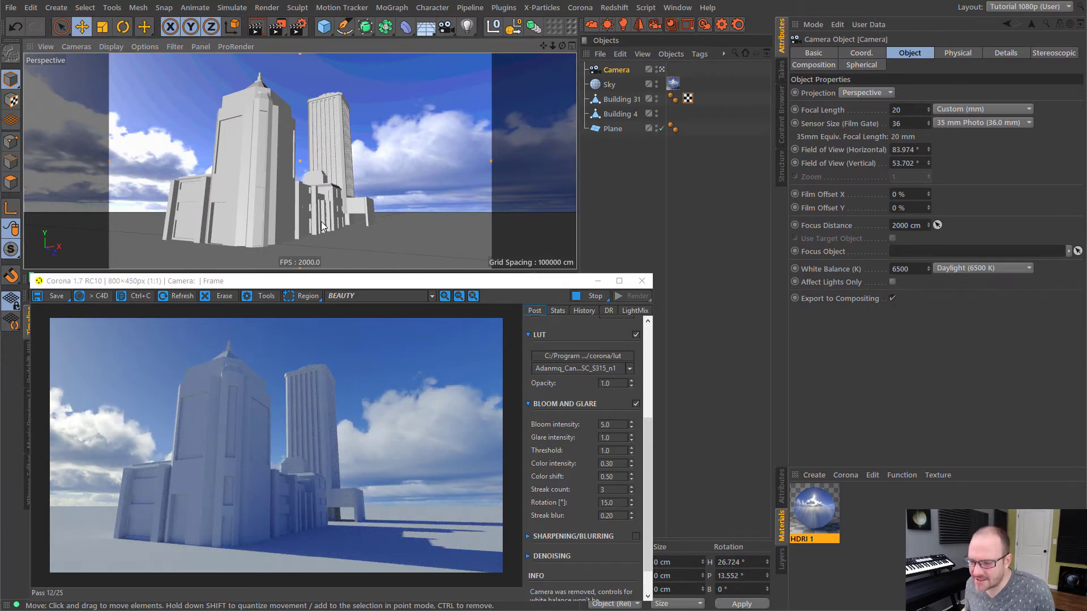
# Step: Duplicate the HDRI 1 light material and rename the copy HDRI 2
pyautogui.click(813, 512)
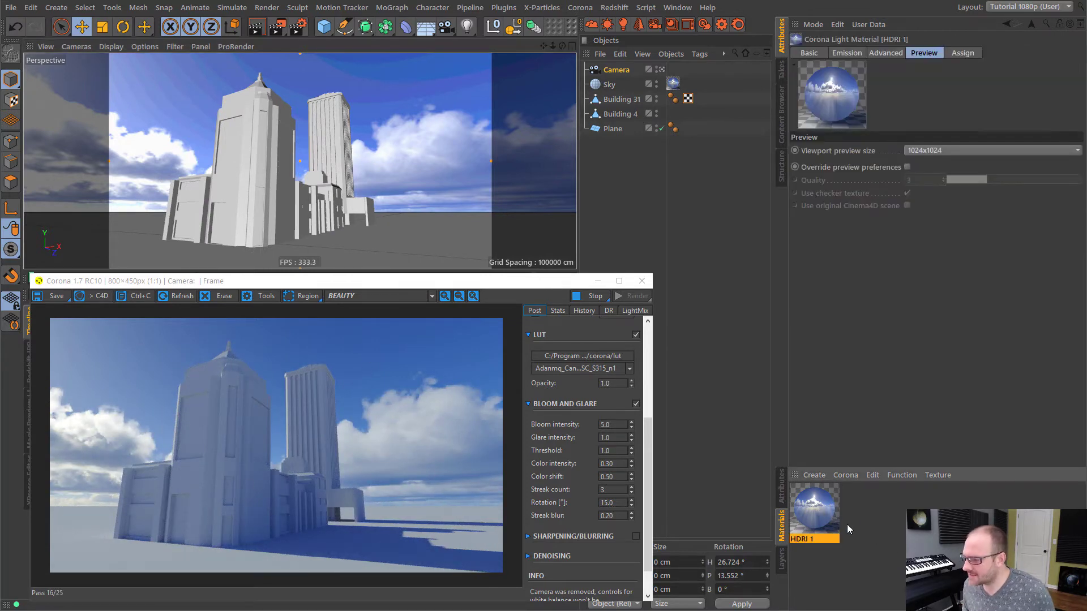
pyautogui.keyDown('ctrl'); pyautogui.moveTo(838, 515); pyautogui.dragTo(867, 515); pyautogui.keyUp('ctrl')
pyautogui.doubleClick(857, 539)
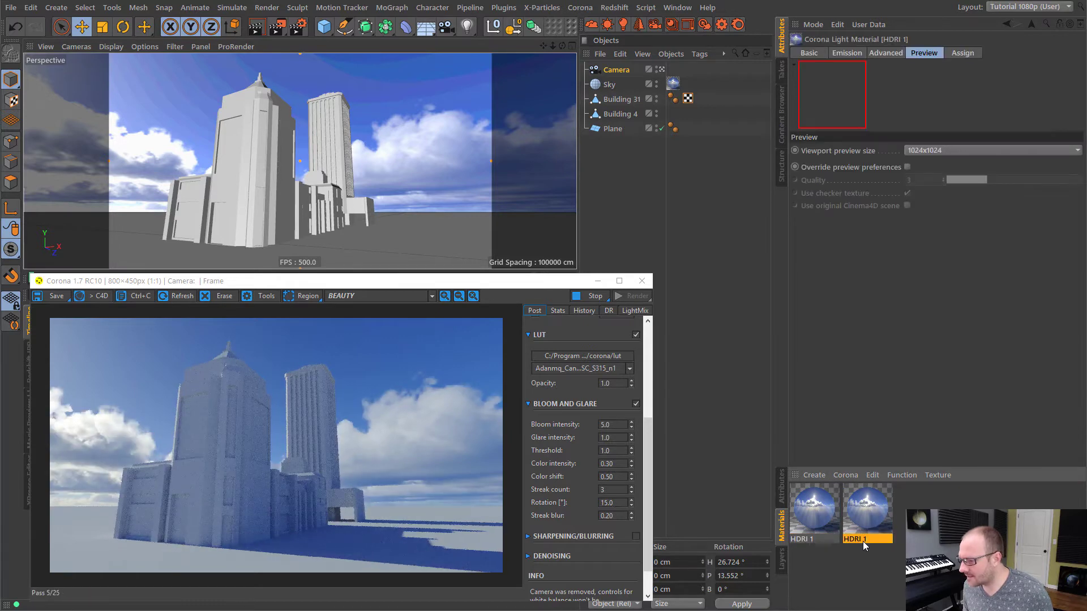
pyautogui.press('BackSpace')
pyautogui.write('2')
pyautogui.press('Return')
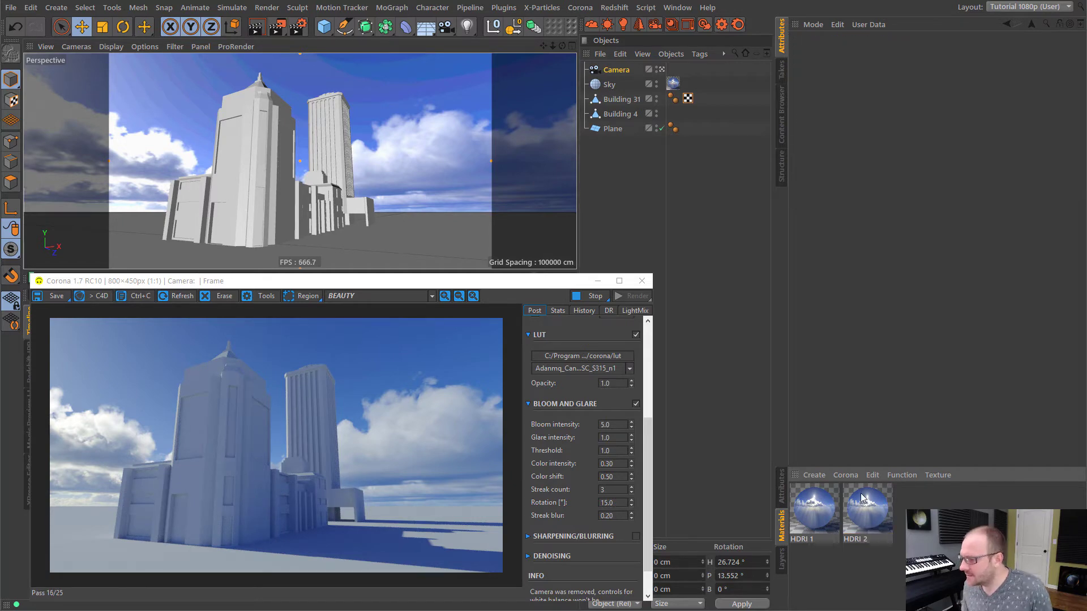
# Step: Load 41 Cold Morning.exr as HDRI 2's emission texture and apply it to the Sky
pyautogui.click(846, 53)
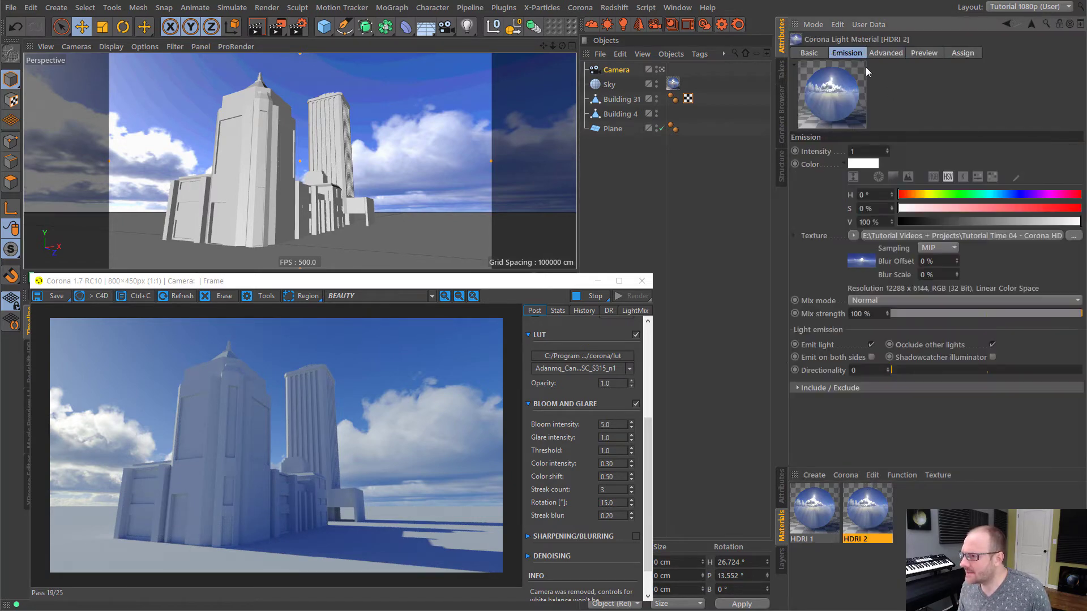
pyautogui.click(1075, 237)
pyautogui.doubleClick(297, 114)
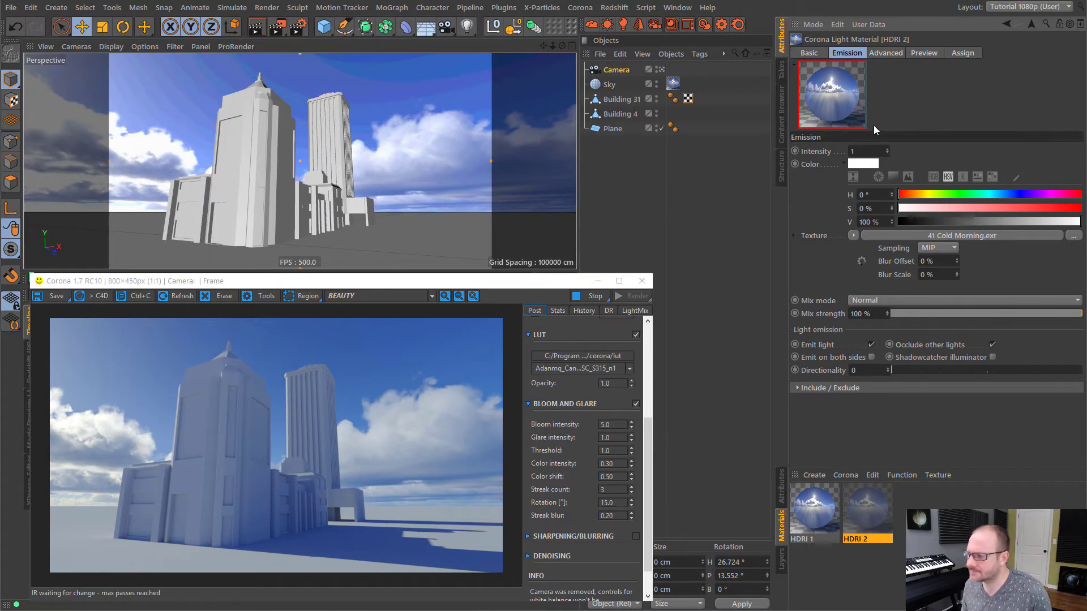
pyautogui.moveTo(866, 514); pyautogui.dragTo(675, 94)
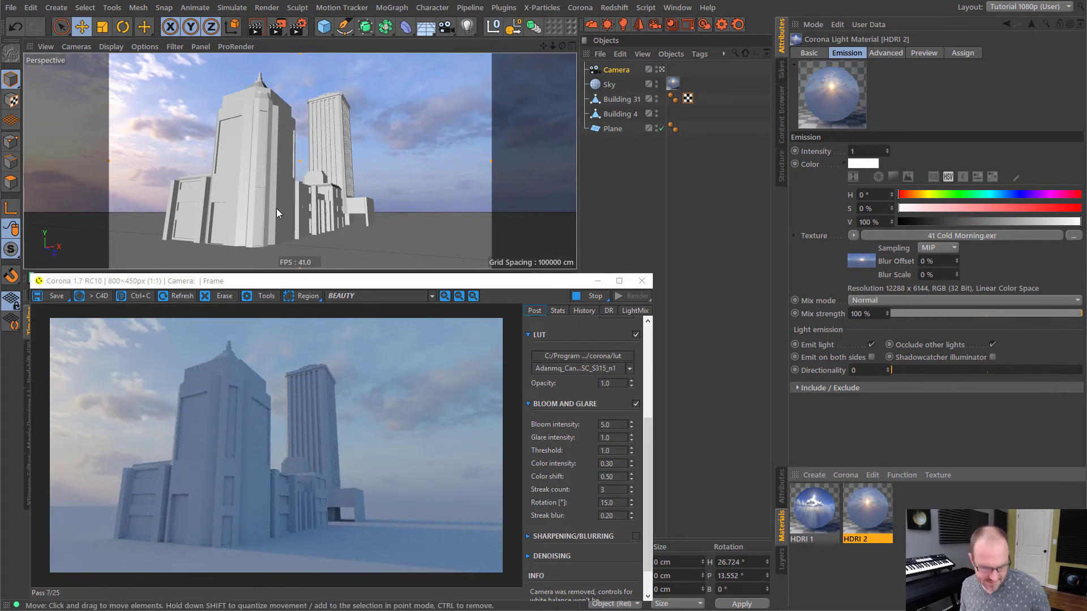
# Step: Orbit the view around the buildings to check the Cold Morning lighting
pyautogui.keyDown('alt'); pyautogui.moveTo(287, 208); pyautogui.dragTo(268, 214); pyautogui.keyUp('alt')
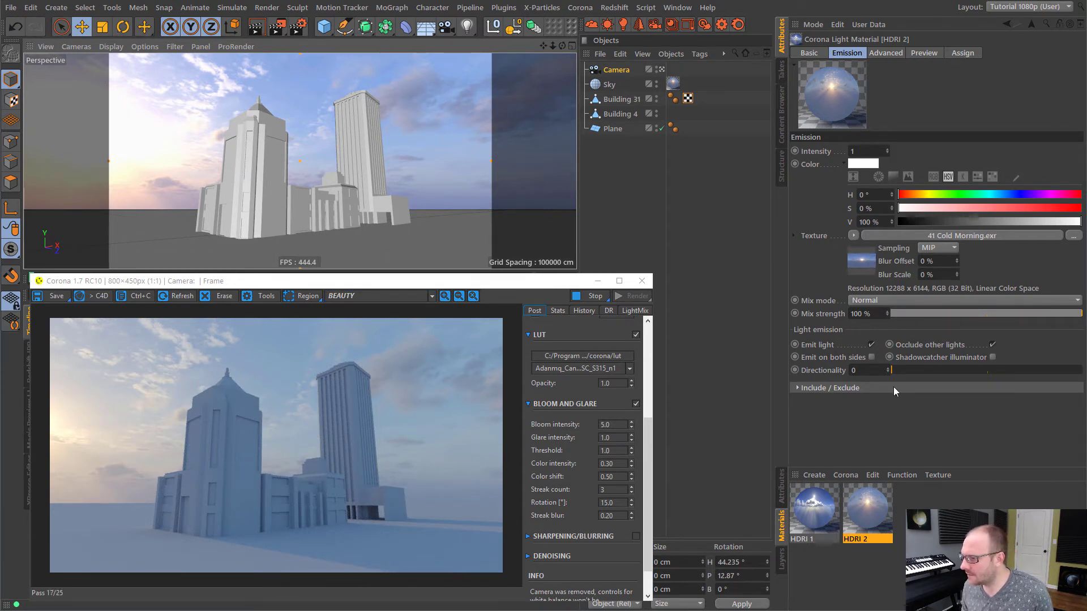
pyautogui.moveTo(270, 202)
pyautogui.keyDown('alt'); pyautogui.mouseDown()
pyautogui.moveTo(234, 207)
pyautogui.moveTo(335, 194)
pyautogui.moveTo(362, 213)
pyautogui.mouseUp(); pyautogui.keyUp('alt')
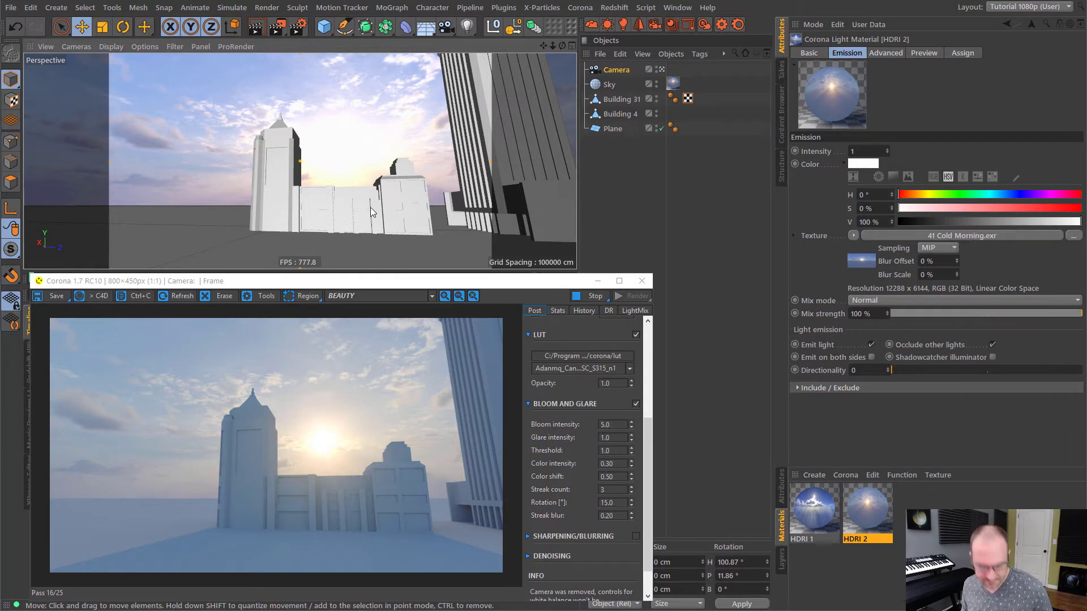
pyautogui.moveTo(369, 209)
pyautogui.keyDown('alt'); pyautogui.mouseDown()
pyautogui.moveTo(318, 202)
pyautogui.moveTo(340, 207)
pyautogui.mouseUp(); pyautogui.keyUp('alt')
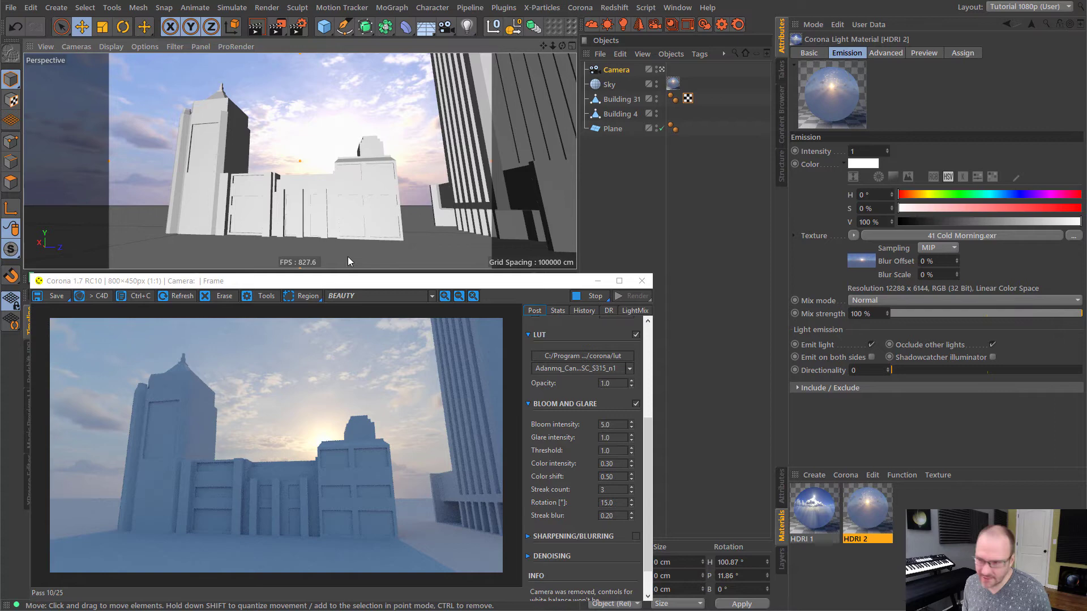
pyautogui.moveTo(336, 207)
pyautogui.keyDown('alt'); pyautogui.mouseDown()
pyautogui.moveTo(376, 209)
pyautogui.moveTo(354, 188)
pyautogui.moveTo(308, 202)
pyautogui.moveTo(317, 201)
pyautogui.mouseUp(); pyautogui.keyUp('alt')
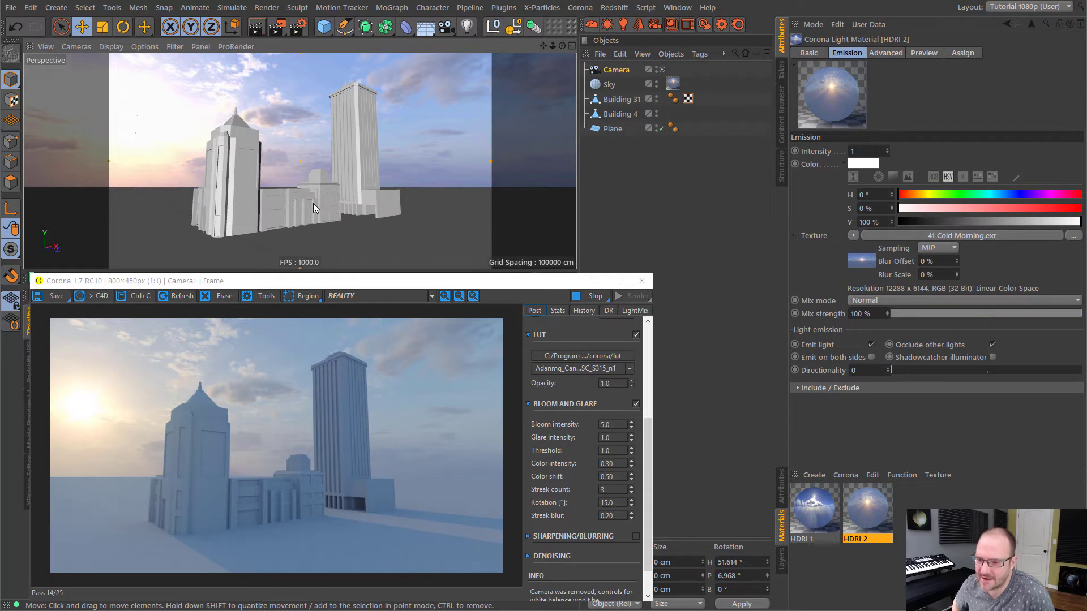
# Step: Add a Sphere primitive and set its radius to 20000 cm
pyautogui.click(648, 177)
pyautogui.click(323, 26)
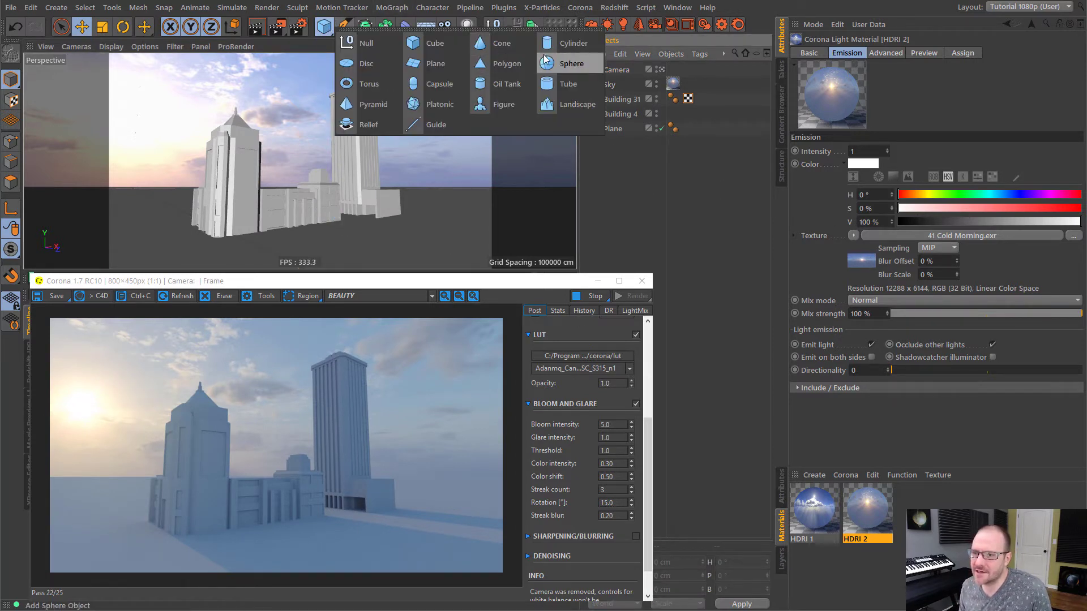
pyautogui.click(571, 63)
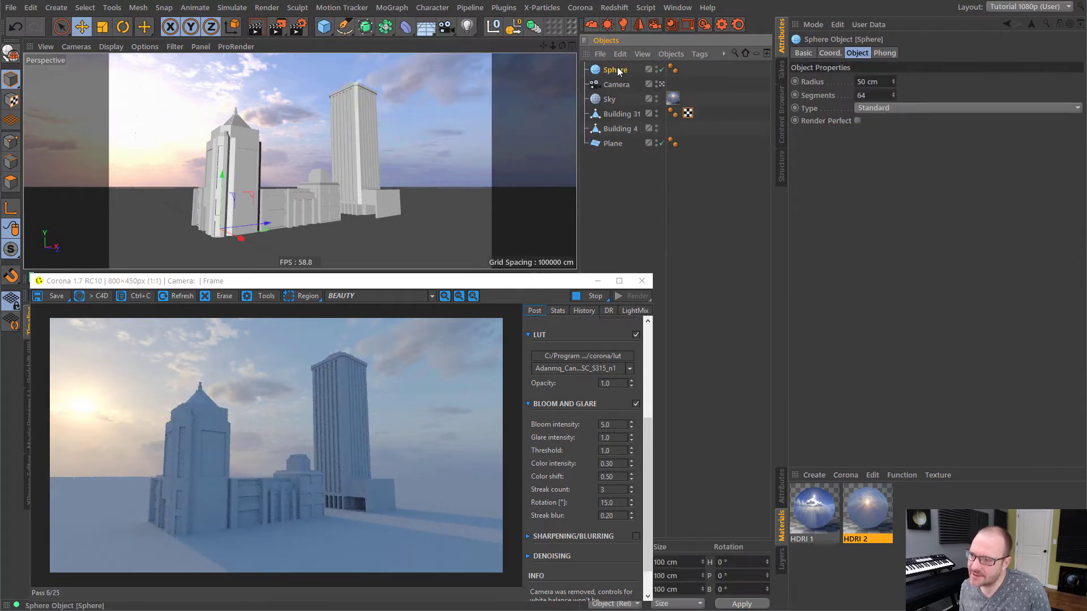
pyautogui.doubleClick(866, 81)
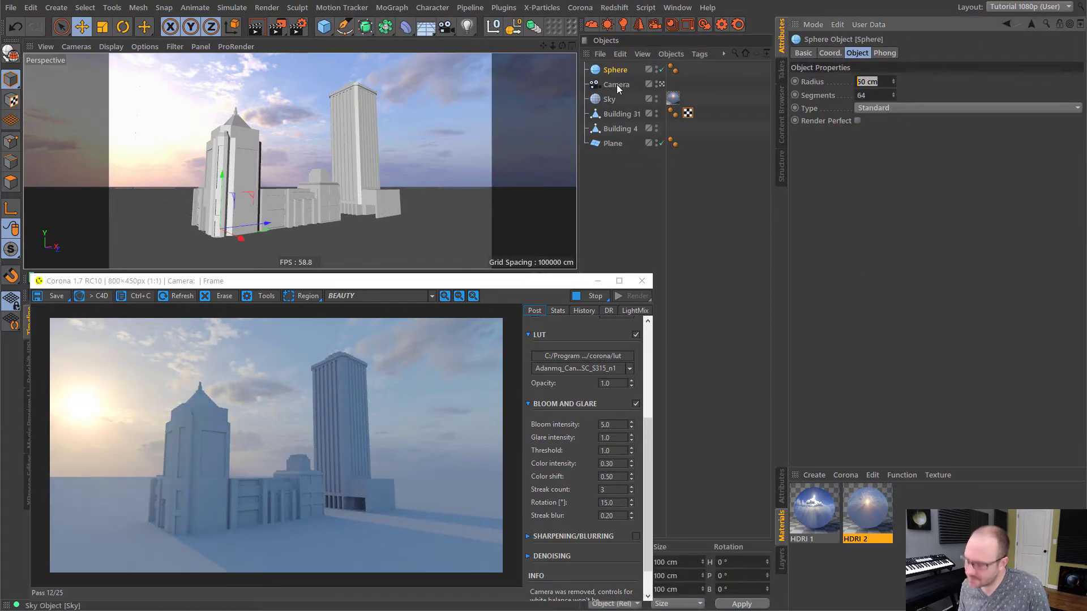
pyautogui.write('20000')
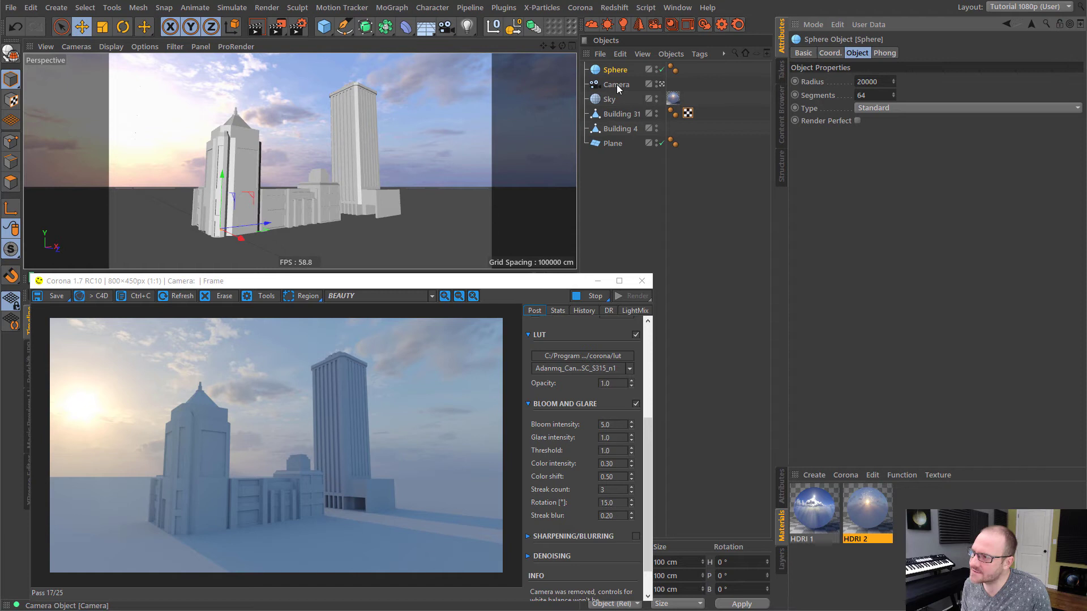
pyautogui.press('Return')
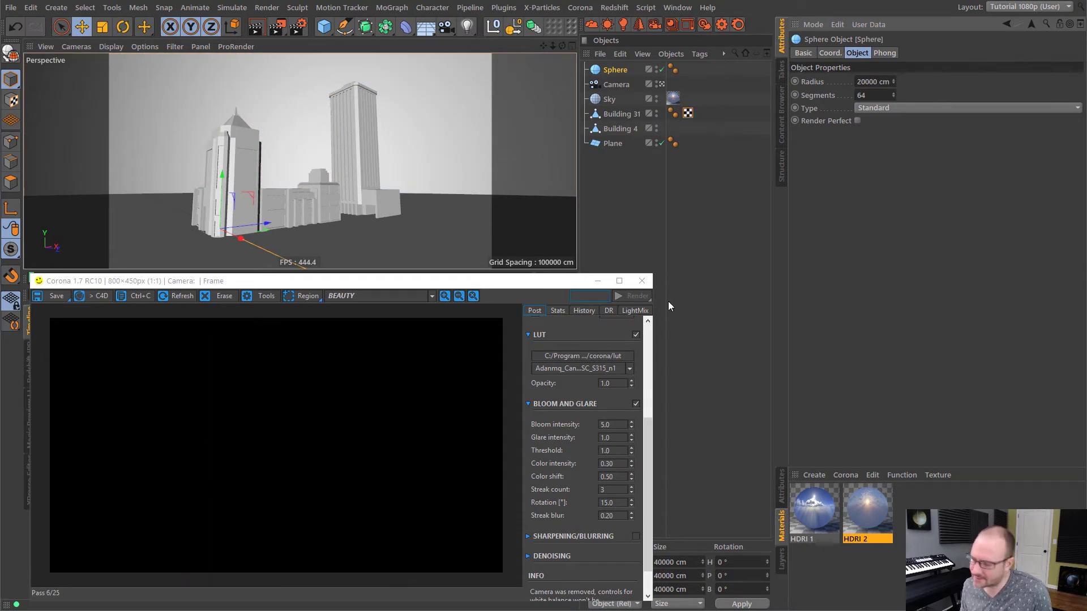
# Step: Create a new Corona material and name it Fake Cloud Shadows
pyautogui.click(845, 475)
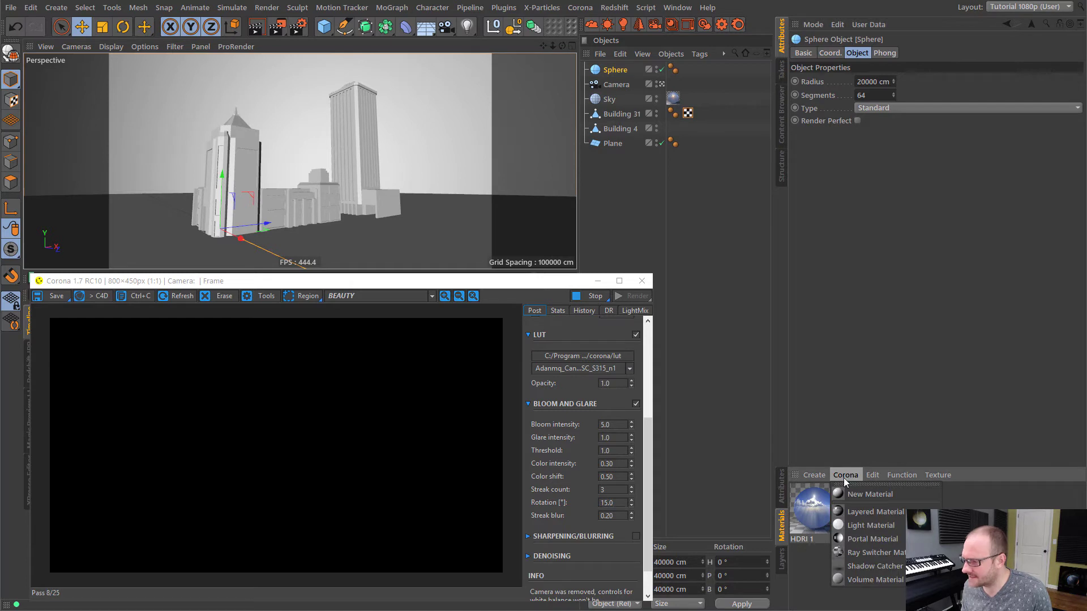
pyautogui.click(869, 494)
pyautogui.doubleClick(811, 539)
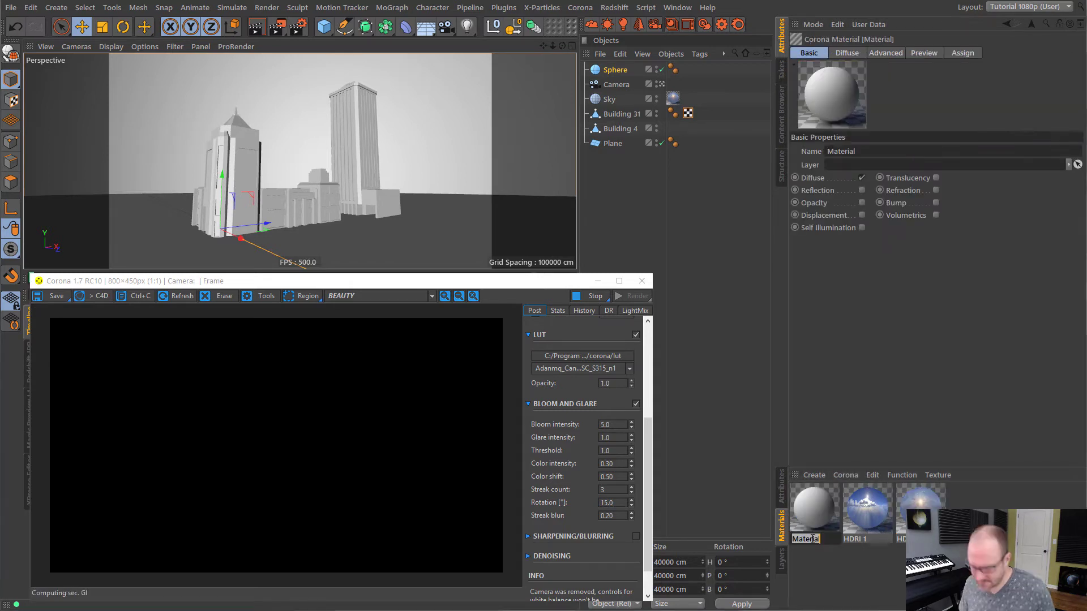
pyautogui.press('BackSpace')
pyautogui.write('Fake Clo')
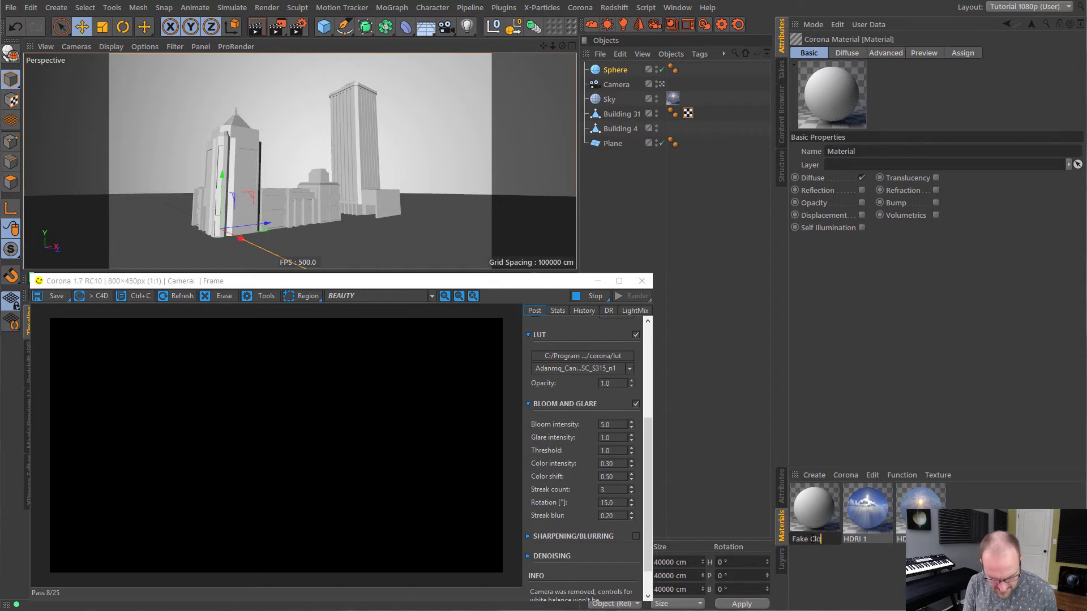
pyautogui.write('ud')
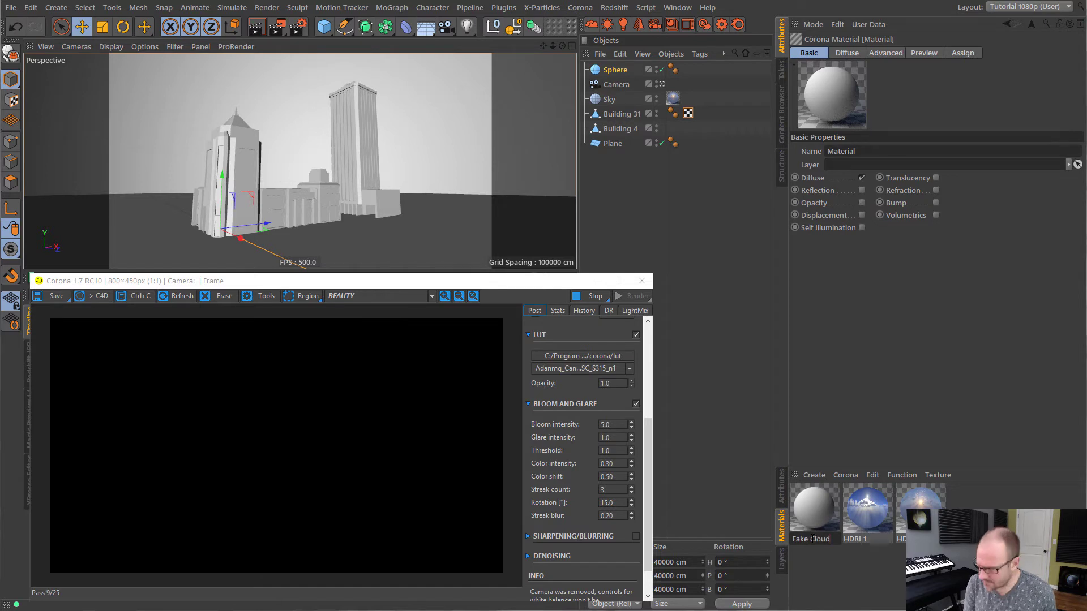
pyautogui.write('oud Shadows')
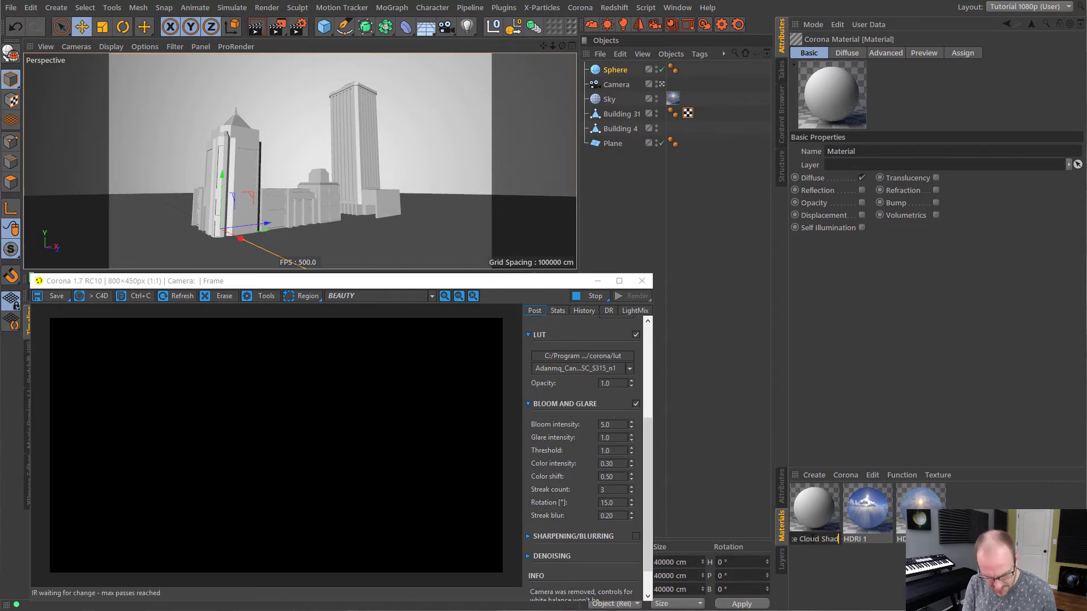
pyautogui.press('Return')
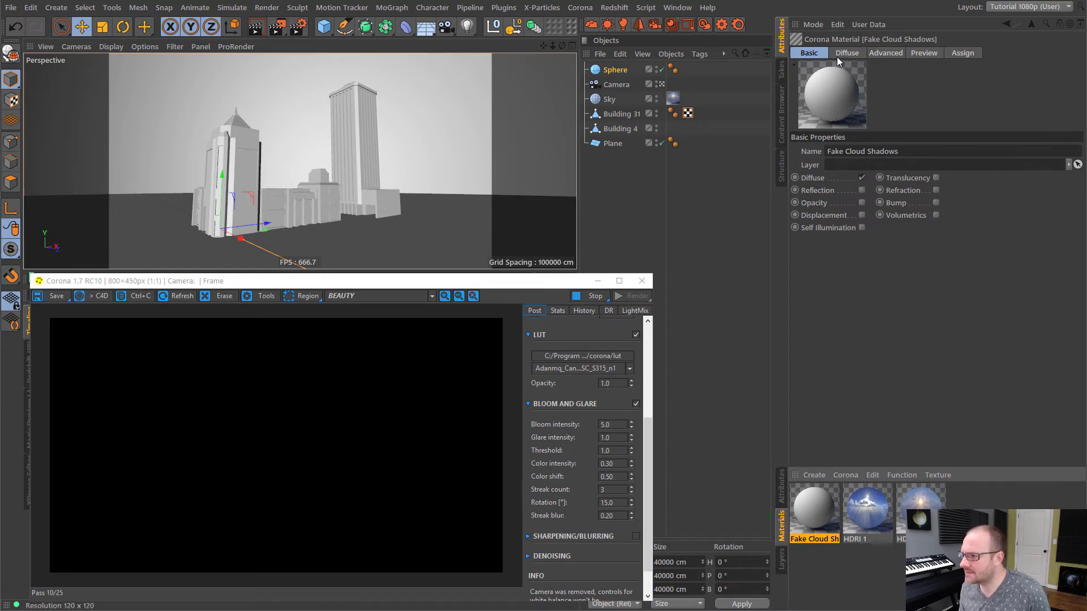
# Step: Enable Opacity with 41 Cold Morning Alpha.tif as texture and apply the material to the Sphere
pyautogui.click(861, 204)
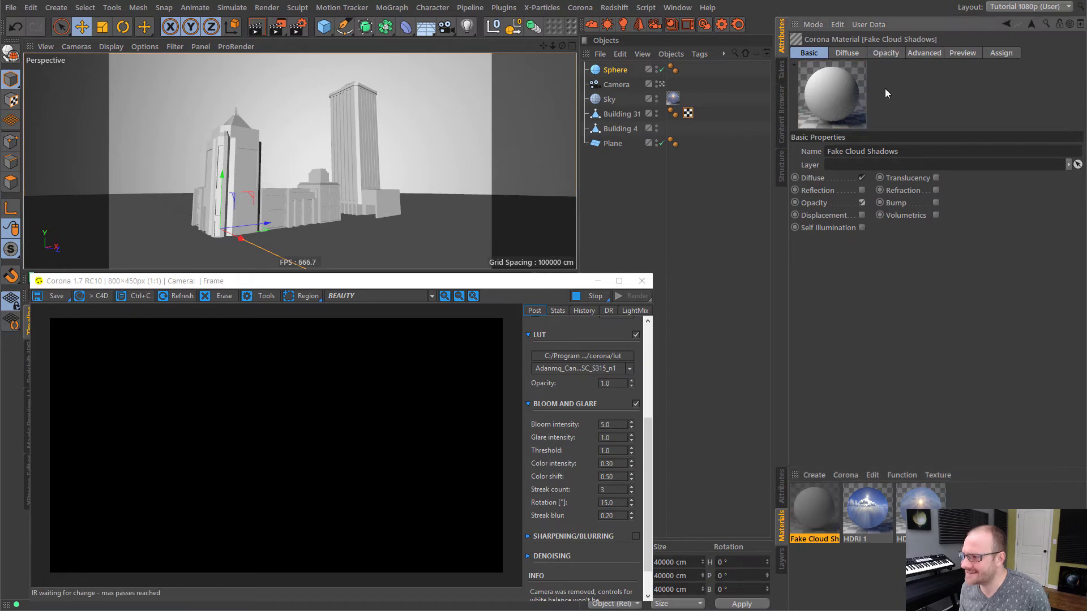
pyautogui.click(884, 52)
pyautogui.click(1072, 236)
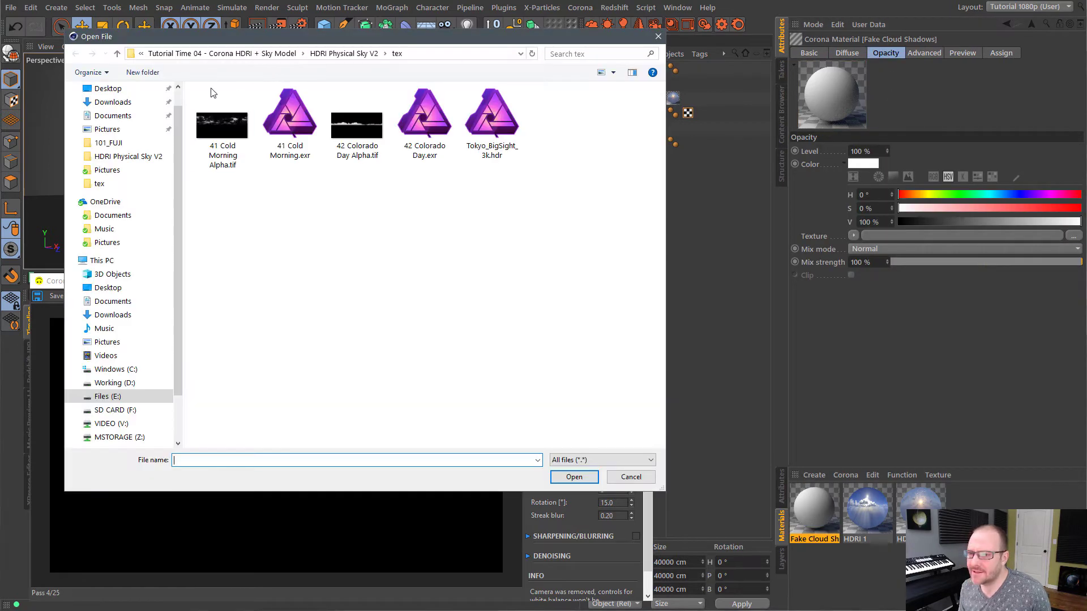
pyautogui.doubleClick(222, 124)
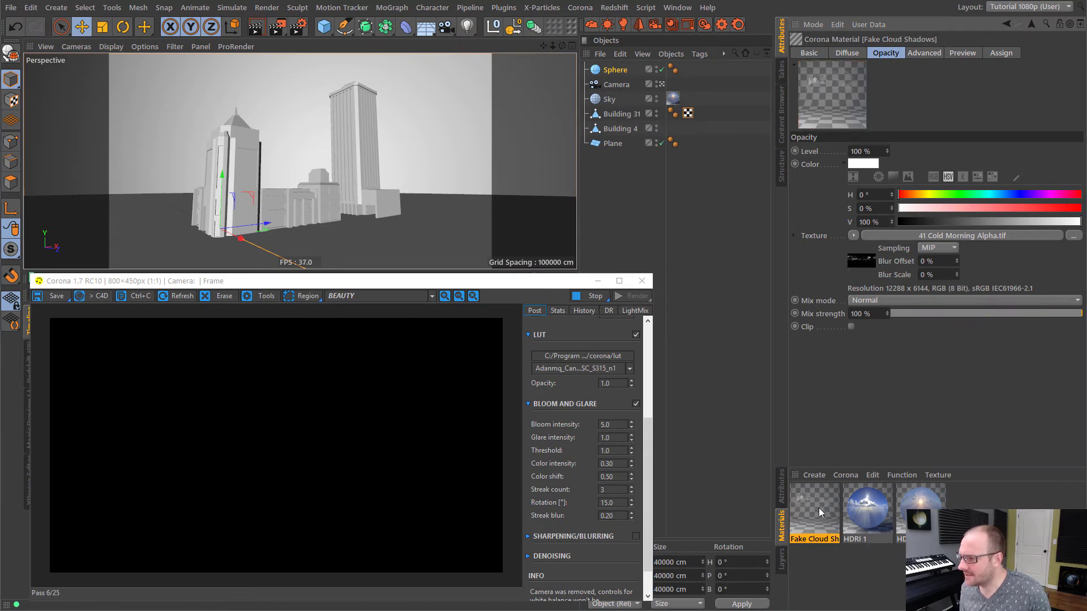
pyautogui.moveTo(626, 71); pyautogui.dragTo(625, 72)
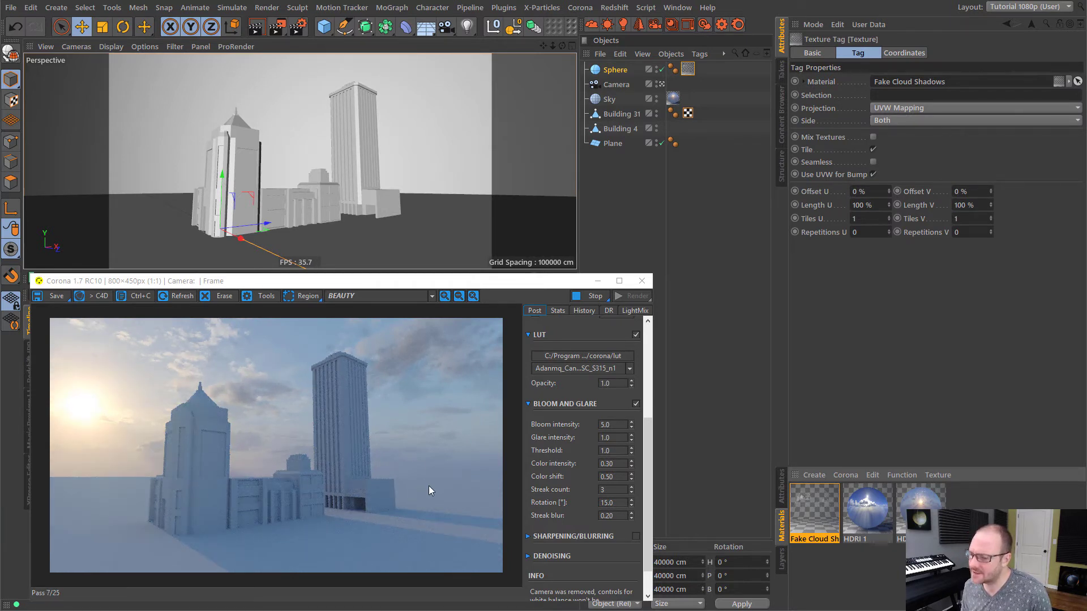
# Step: In the cloud alpha Bitmap shader set the white point to 0.25
pyautogui.click(813, 514)
pyautogui.click(885, 53)
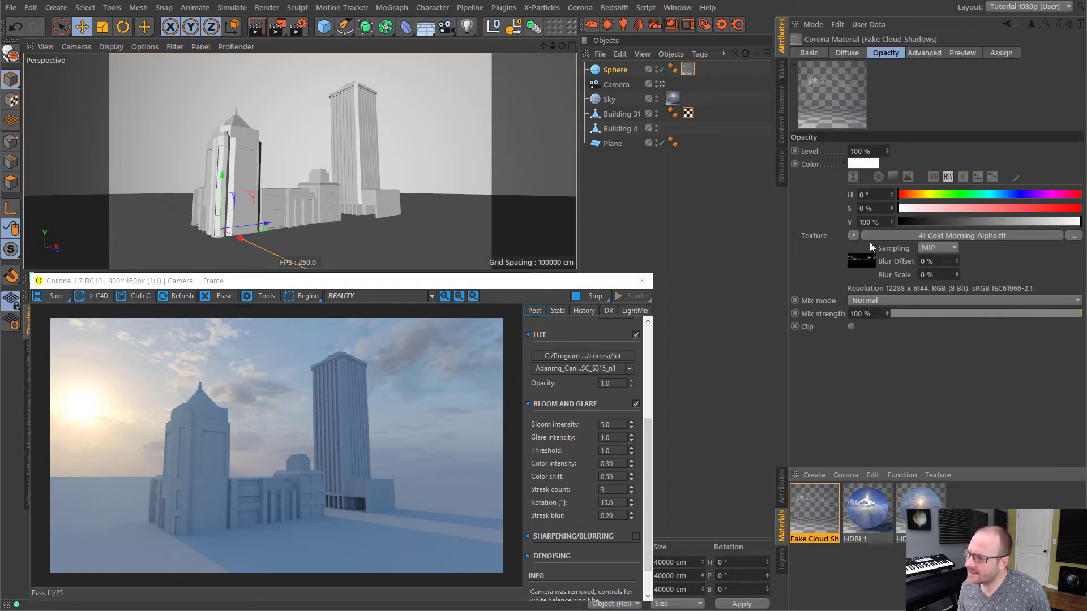
pyautogui.click(860, 260)
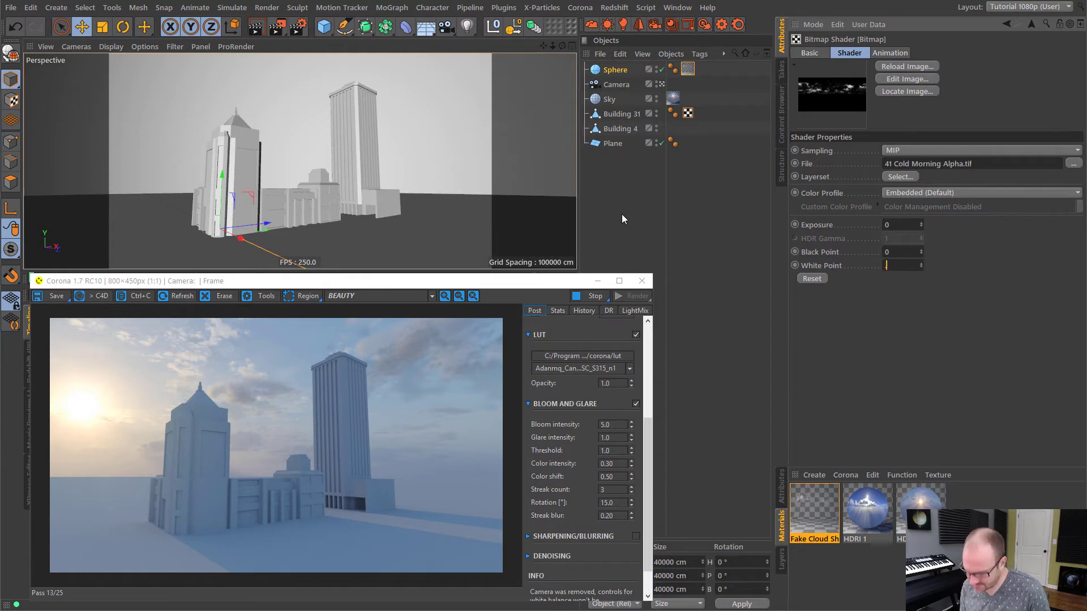
pyautogui.write('0.25')
pyautogui.press('Return')
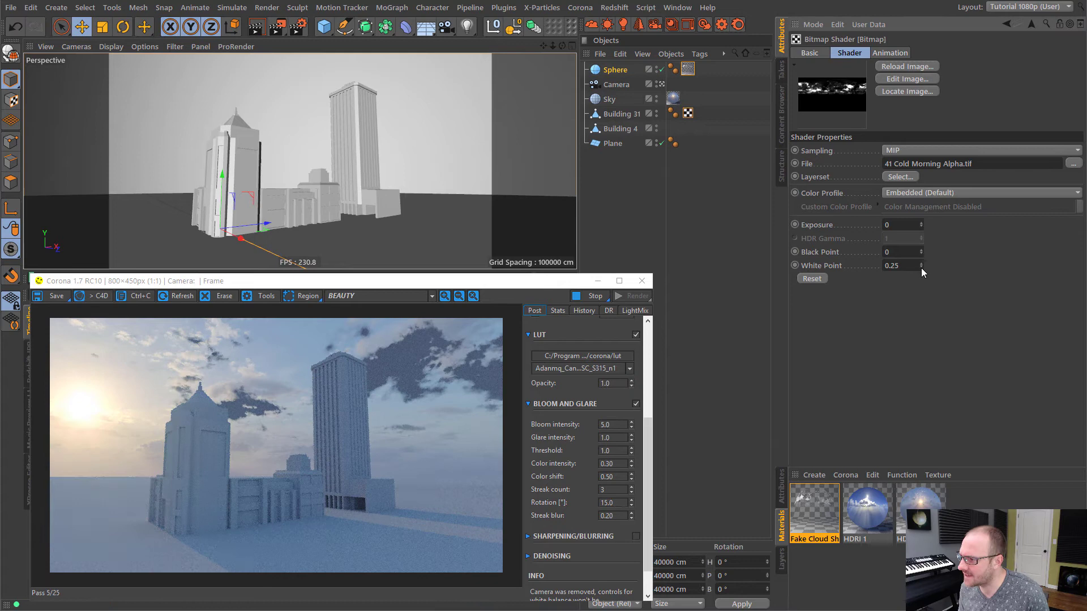
# Step: Preview the cloud alpha image in its own window, then lower the white point to 0.1
pyautogui.rightClick(832, 88)
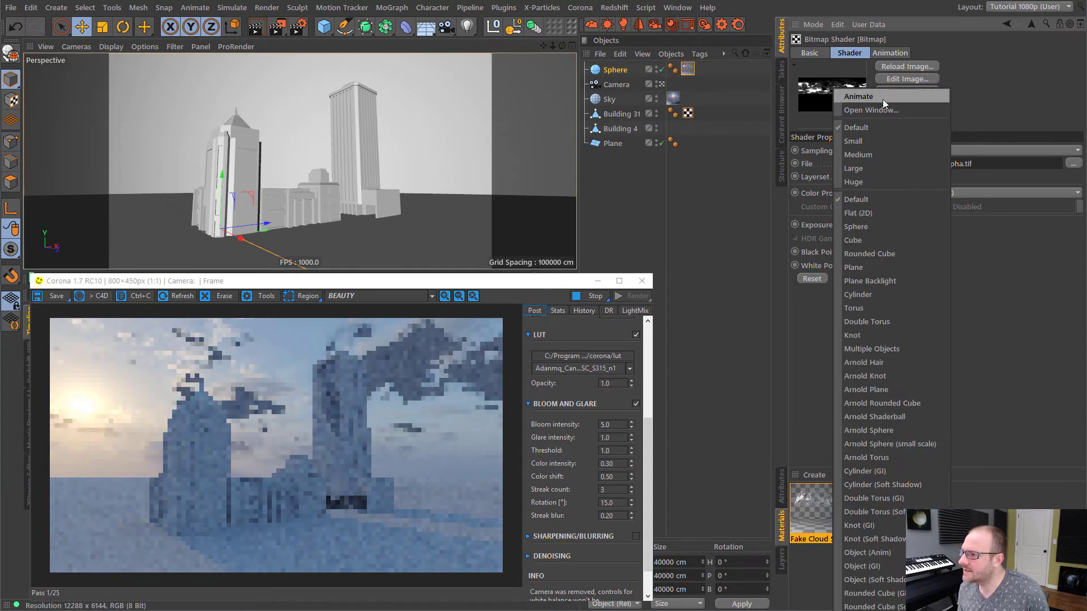
pyautogui.click(875, 109)
pyautogui.moveTo(882, 310); pyautogui.dragTo(1019, 413)
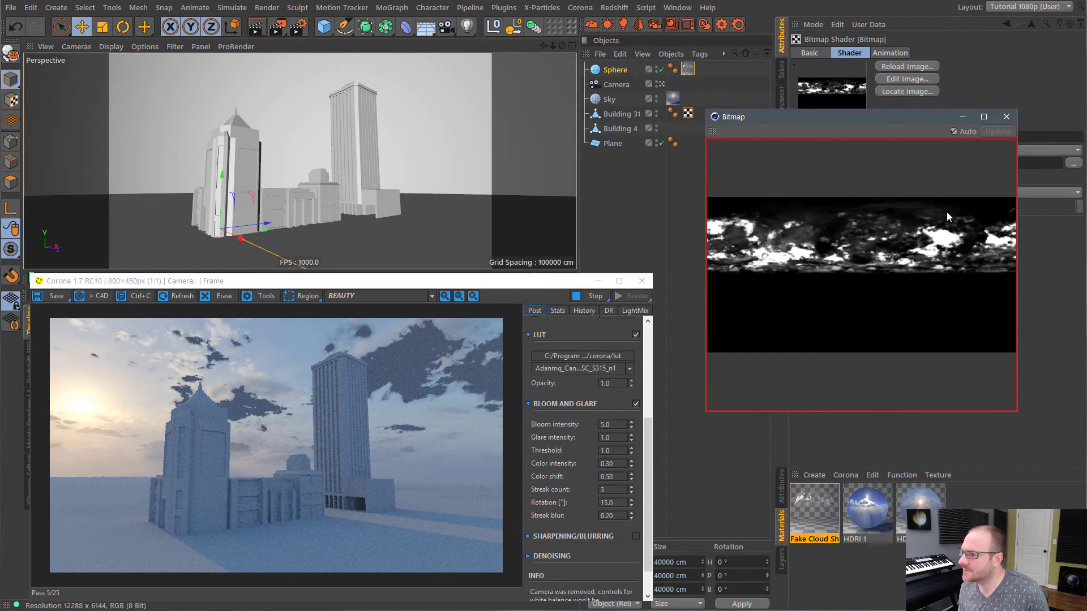
pyautogui.moveTo(860, 114); pyautogui.dragTo(735, 111)
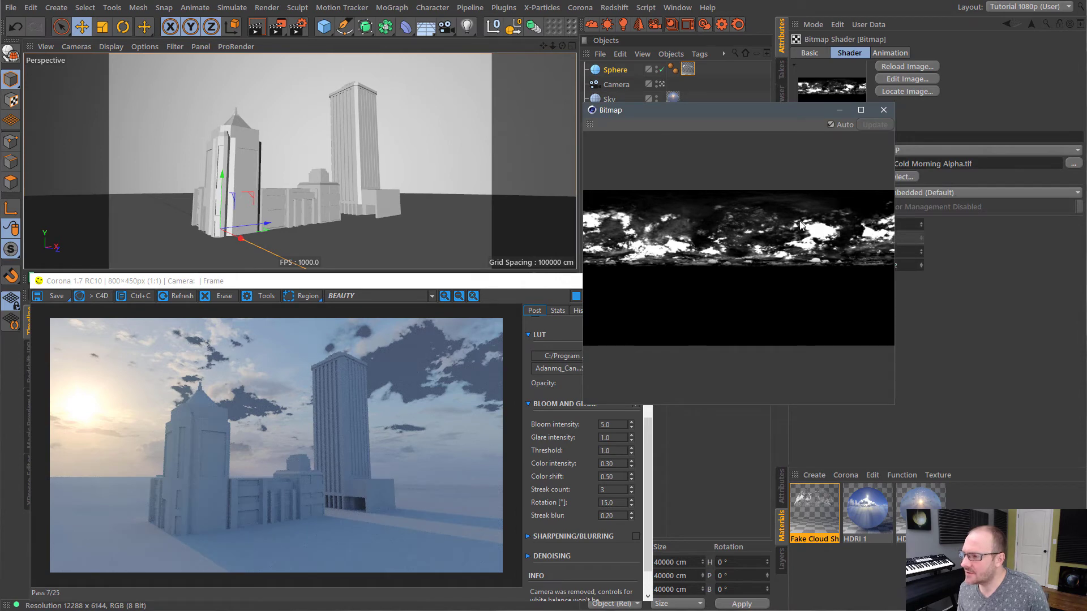
pyautogui.click(886, 110)
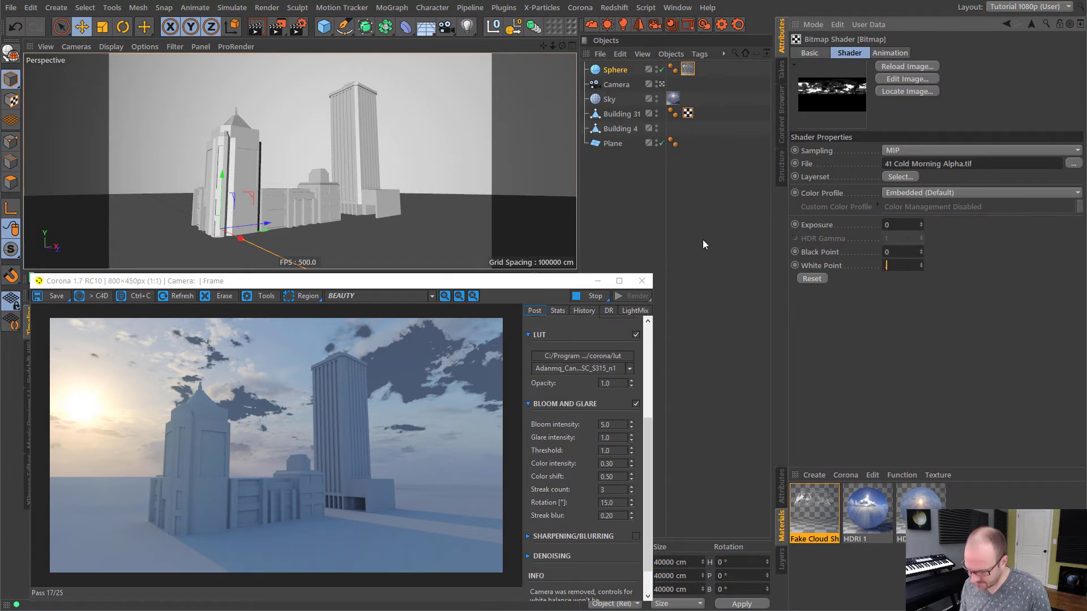
pyautogui.write('0.1')
pyautogui.press('Return')
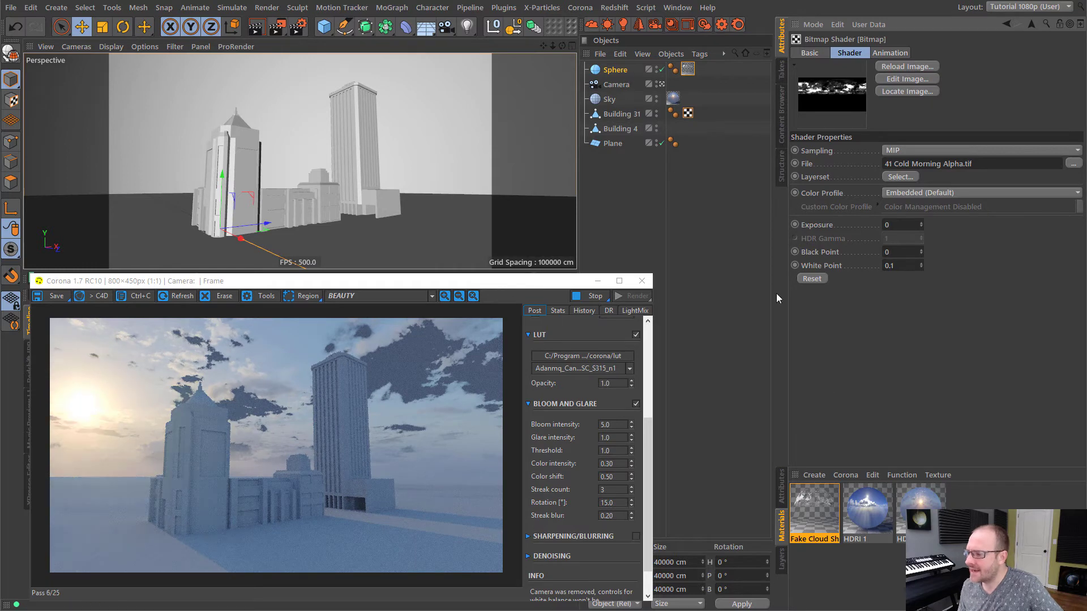
# Step: Set the Sphere radius to 25000 cm and deselect it
pyautogui.click(642, 72)
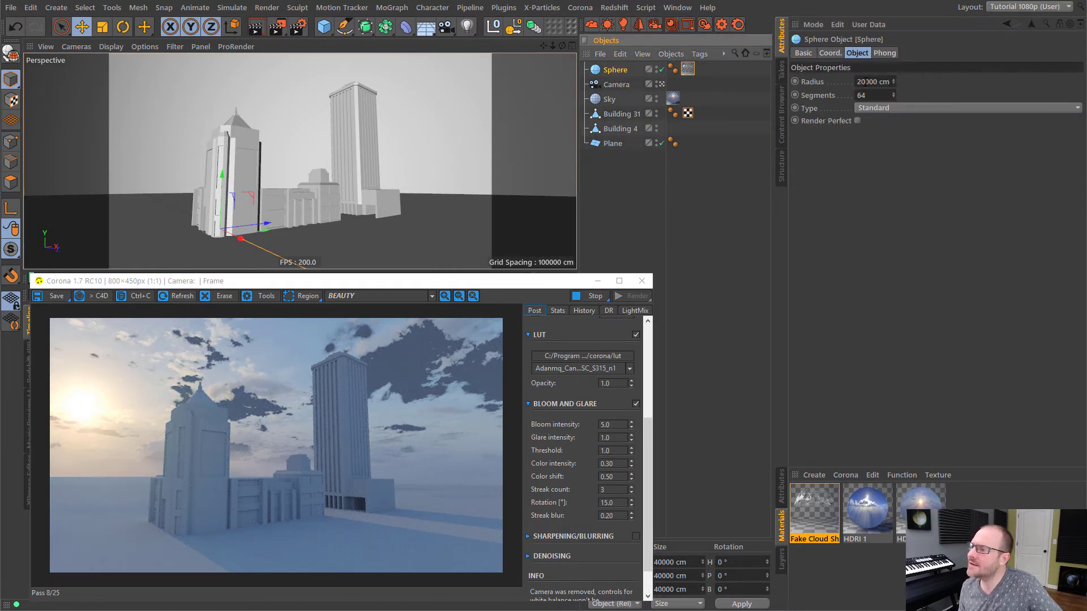
pyautogui.write('5')
pyautogui.press('Return')
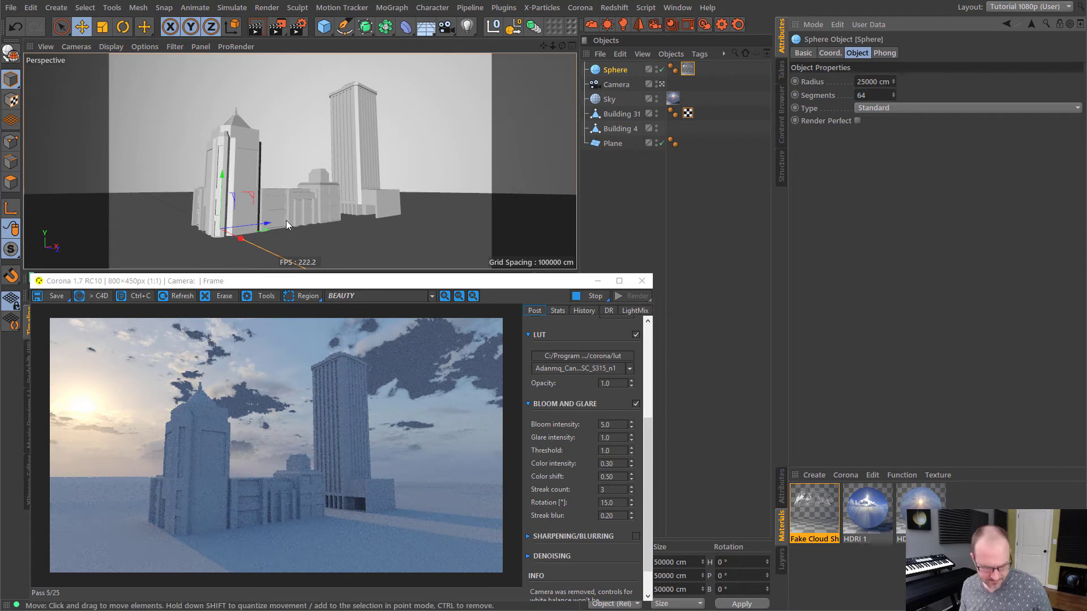
pyautogui.keyDown('alt'); pyautogui.moveTo(298, 215); pyautogui.dragTo(343, 210); pyautogui.keyUp('alt')
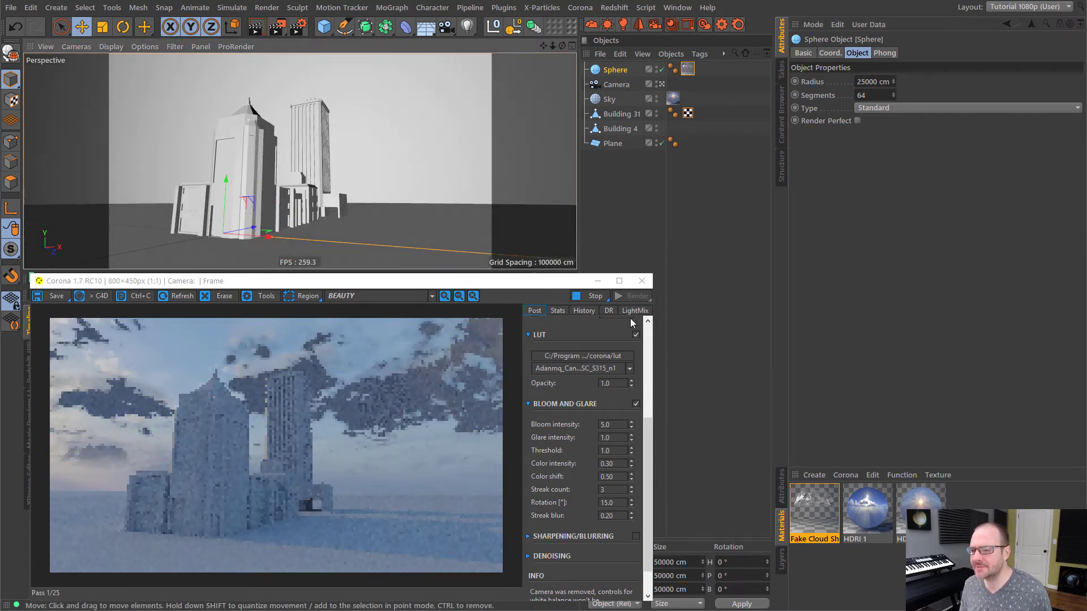
pyautogui.click(828, 579)
# Step: Add a Corona Compositing tag to the Sphere, unseen by camera, reflections and refractions
pyautogui.rightClick(622, 68)
pyautogui.moveTo(658, 128)
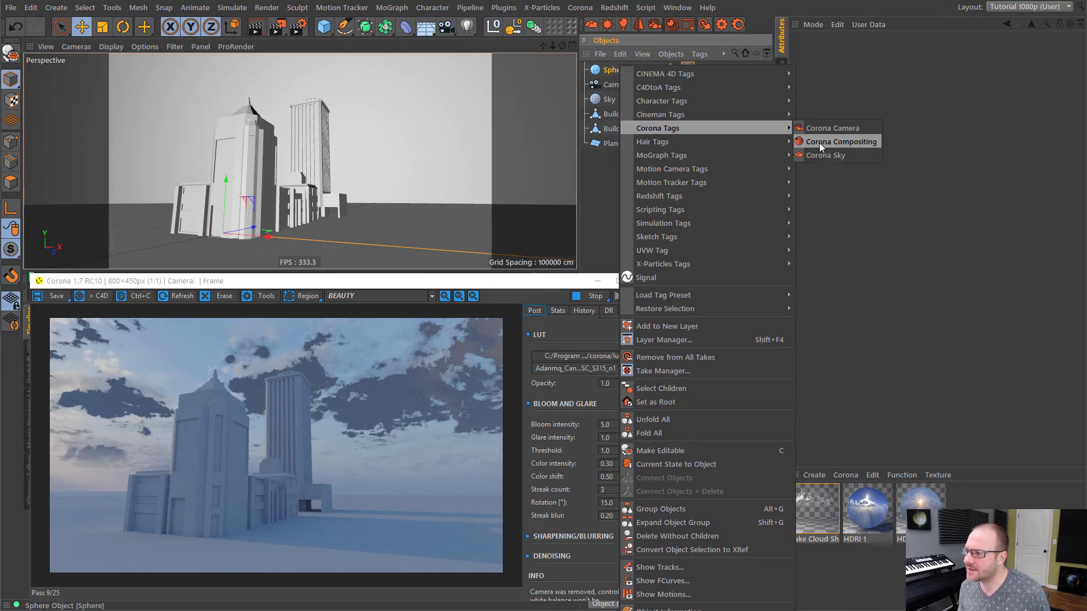
pyautogui.click(828, 141)
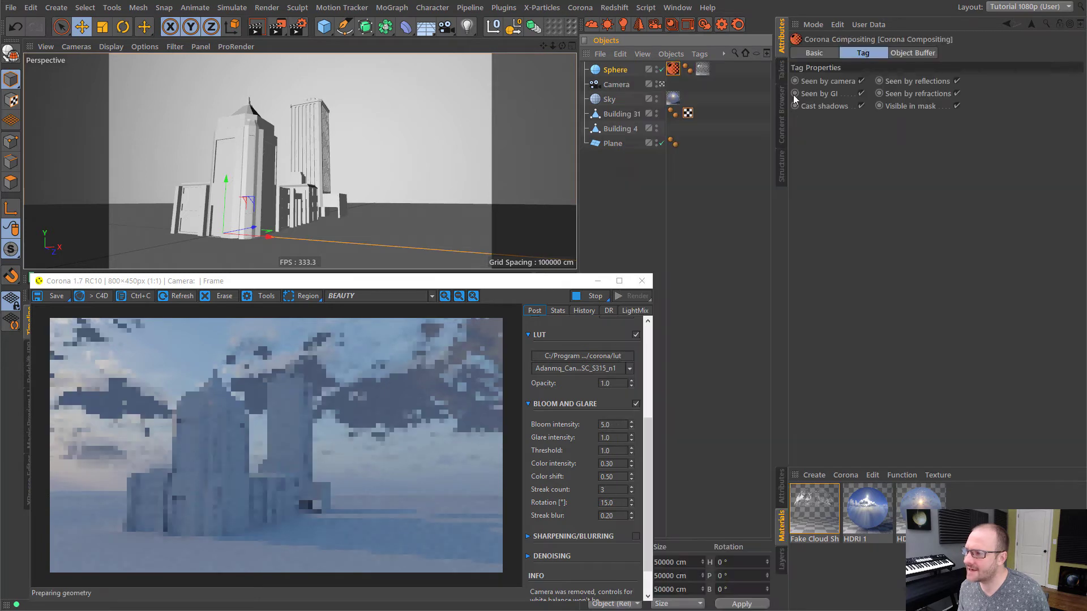
pyautogui.click(861, 81)
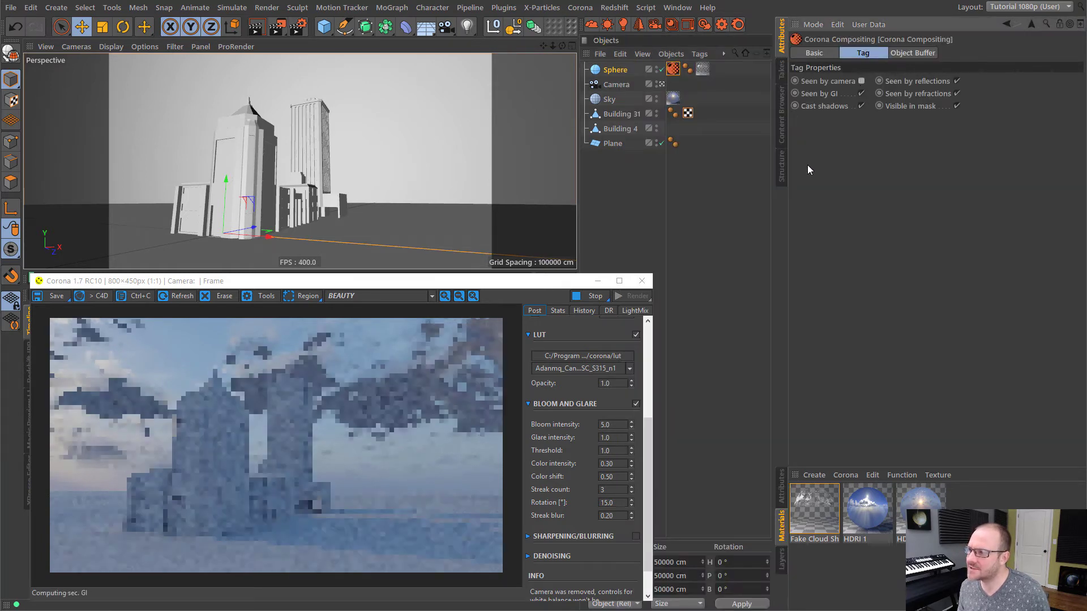
pyautogui.click(957, 81)
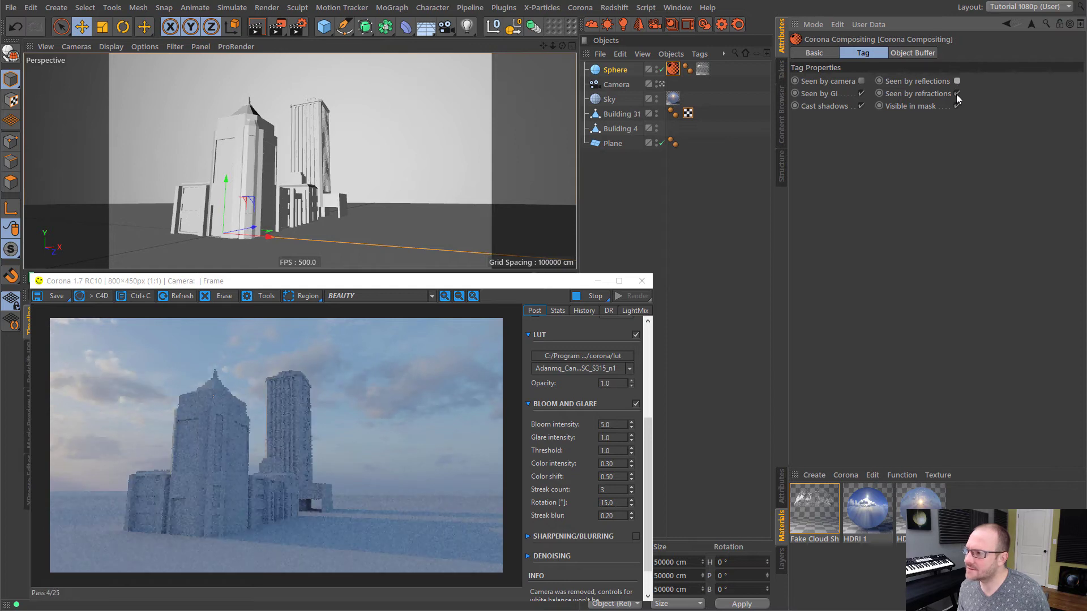
pyautogui.click(956, 94)
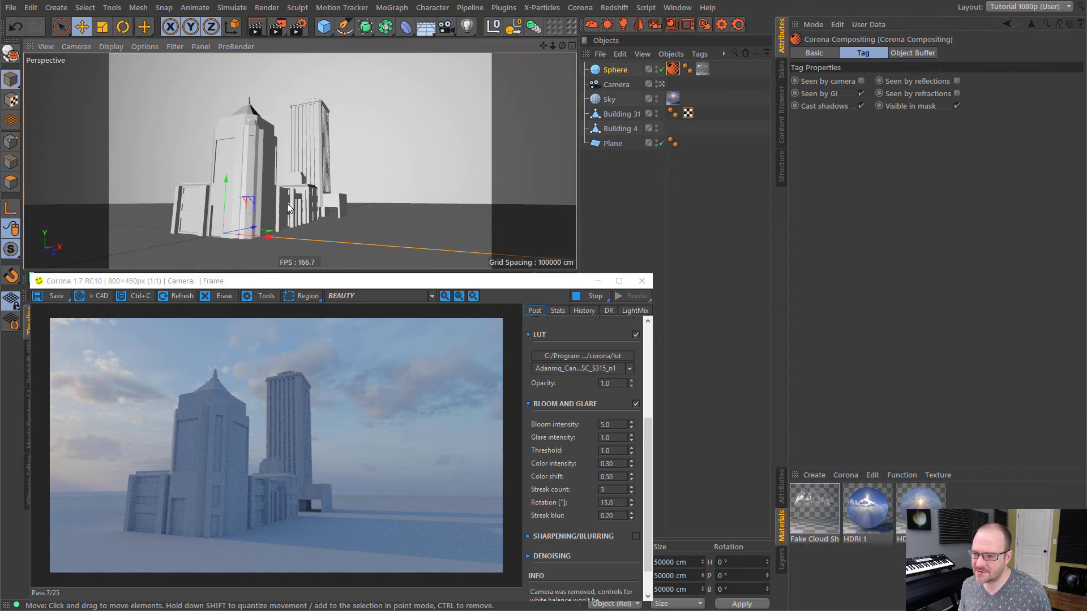
# Step: Orbit the view around and above the buildings to inspect the cloud shadows
pyautogui.moveTo(287, 203)
pyautogui.keyDown('alt'); pyautogui.mouseDown()
pyautogui.moveTo(331, 224)
pyautogui.moveTo(234, 183)
pyautogui.moveTo(270, 207)
pyautogui.mouseUp(); pyautogui.keyUp('alt')
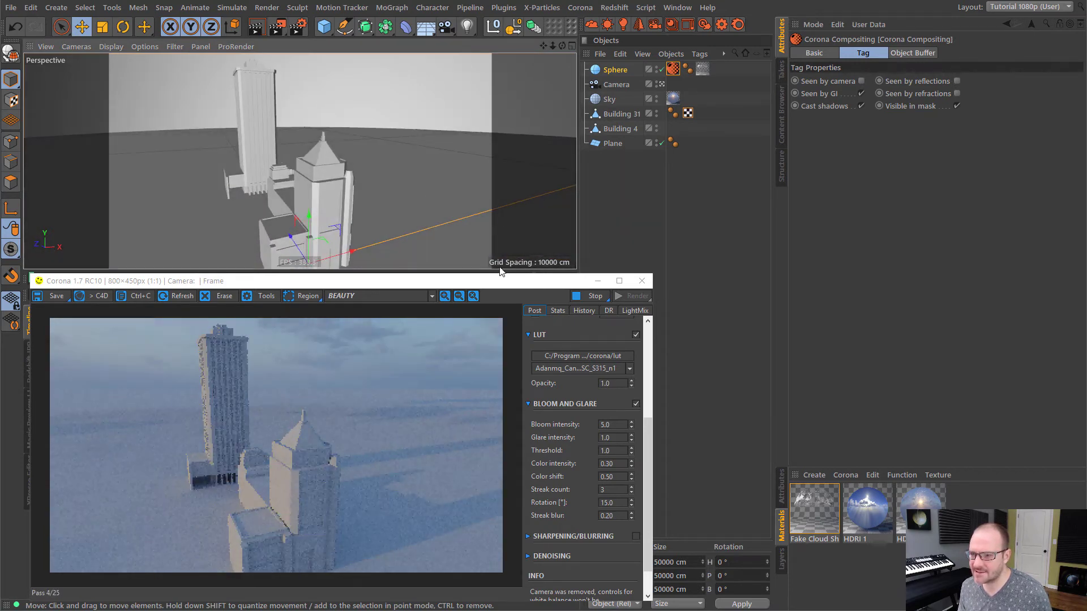
pyautogui.keyDown('alt'); pyautogui.moveTo(257, 193); pyautogui.dragTo(277, 178); pyautogui.keyUp('alt')
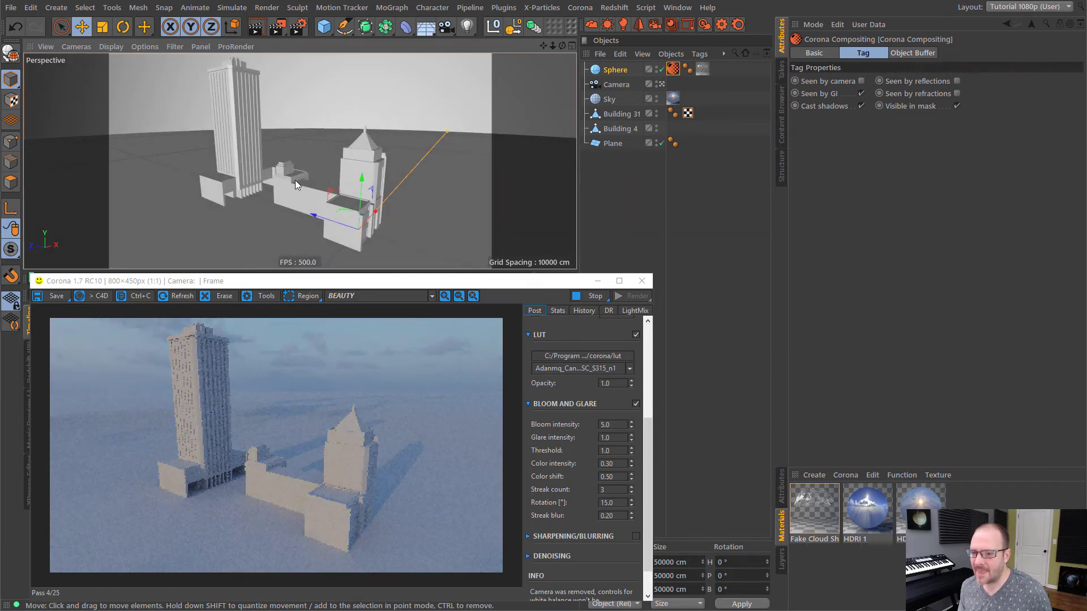
pyautogui.keyDown('alt'); pyautogui.moveTo(294, 181); pyautogui.dragTo(425, 195); pyautogui.keyUp('alt')
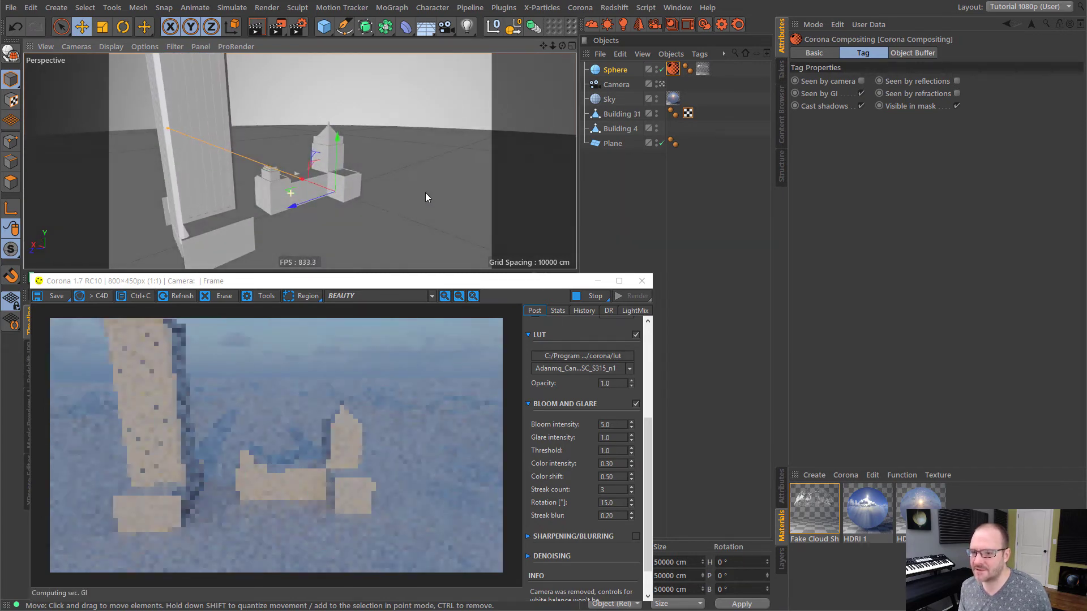
pyautogui.moveTo(275, 192)
pyautogui.keyDown('alt'); pyautogui.mouseDown()
pyautogui.moveTo(300, 193)
pyautogui.moveTo(245, 209)
pyautogui.moveTo(281, 213)
pyautogui.mouseUp(); pyautogui.keyUp('alt')
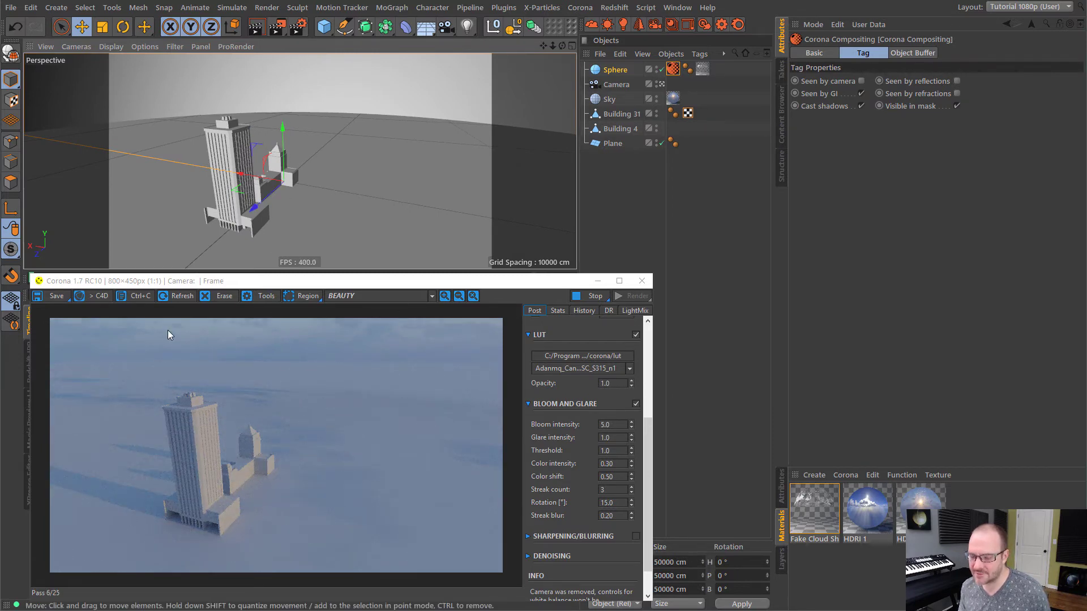
# Step: Switch to Chrome and open the SA Studios CG HDRI V2 product page
pyautogui.hotkey('alt', 'Tab')
pyautogui.click(170, 19)
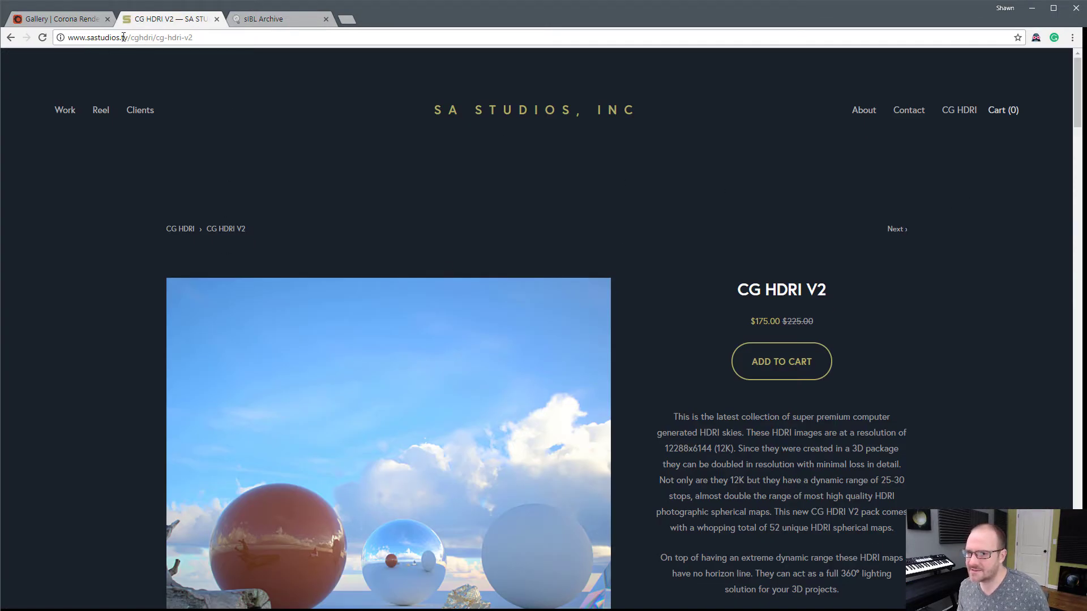
pyautogui.click(962, 114)
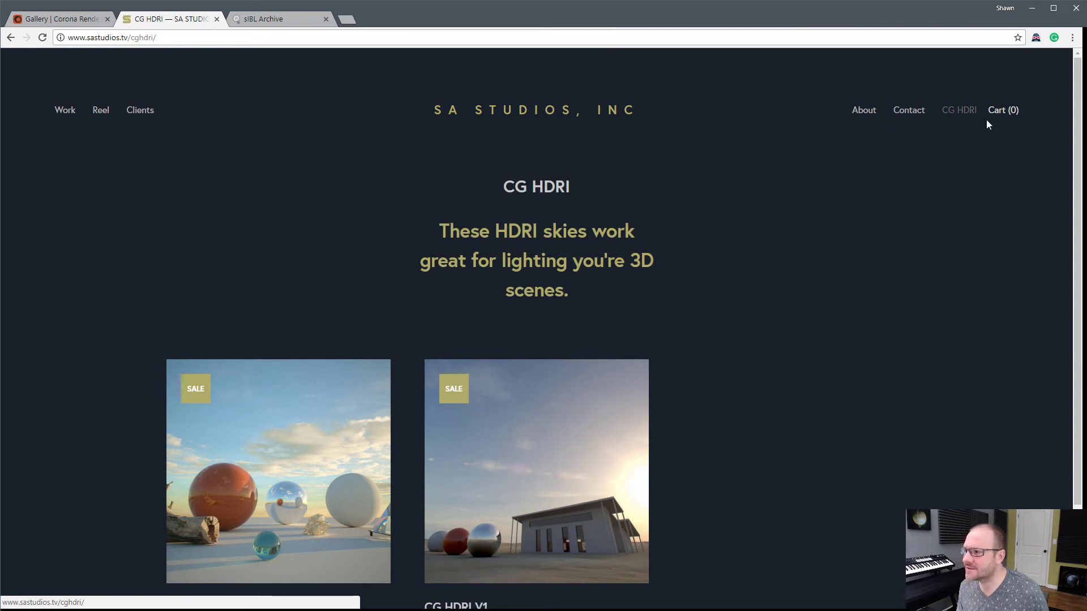
pyautogui.scroll(-2, 381, 267)
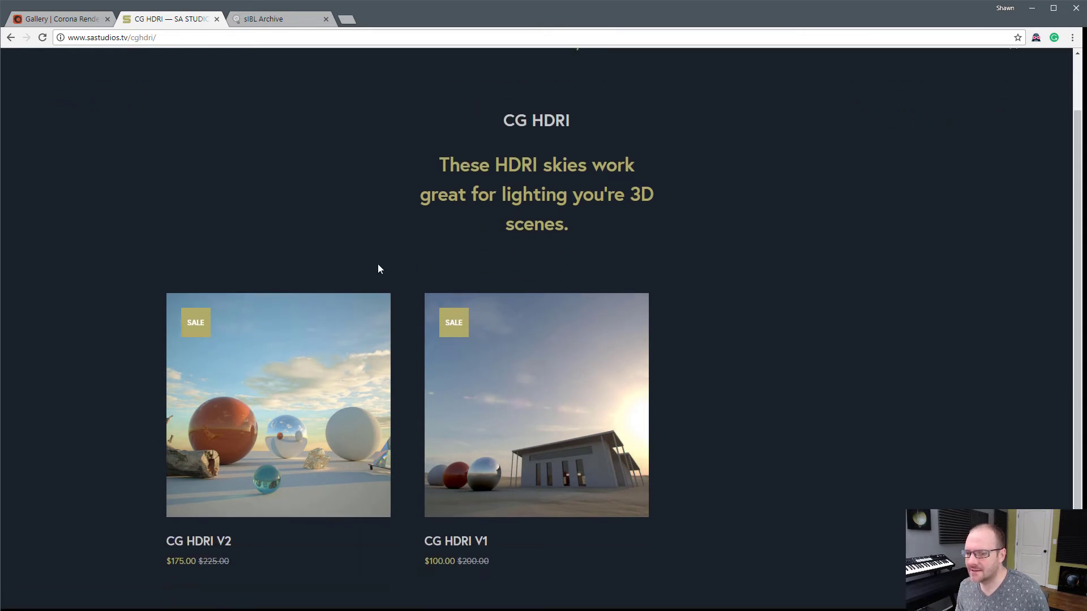
pyautogui.click(192, 467)
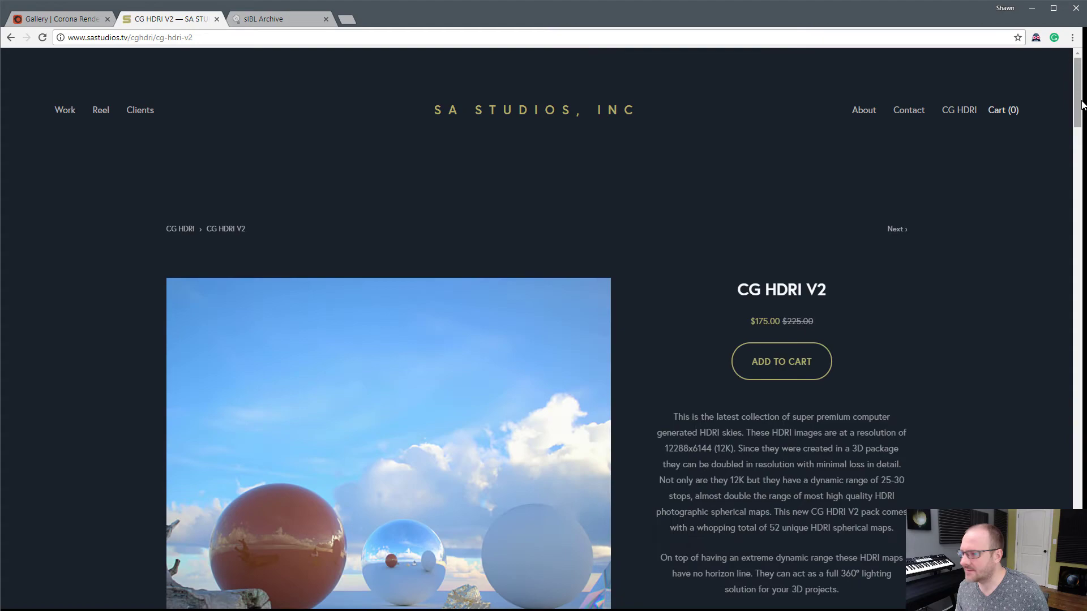
pyautogui.scroll(-5, 343, 354)
pyautogui.scroll(-5, 343, 355)
pyautogui.scroll(-5, 343, 354)
pyautogui.scroll(-5, 344, 354)
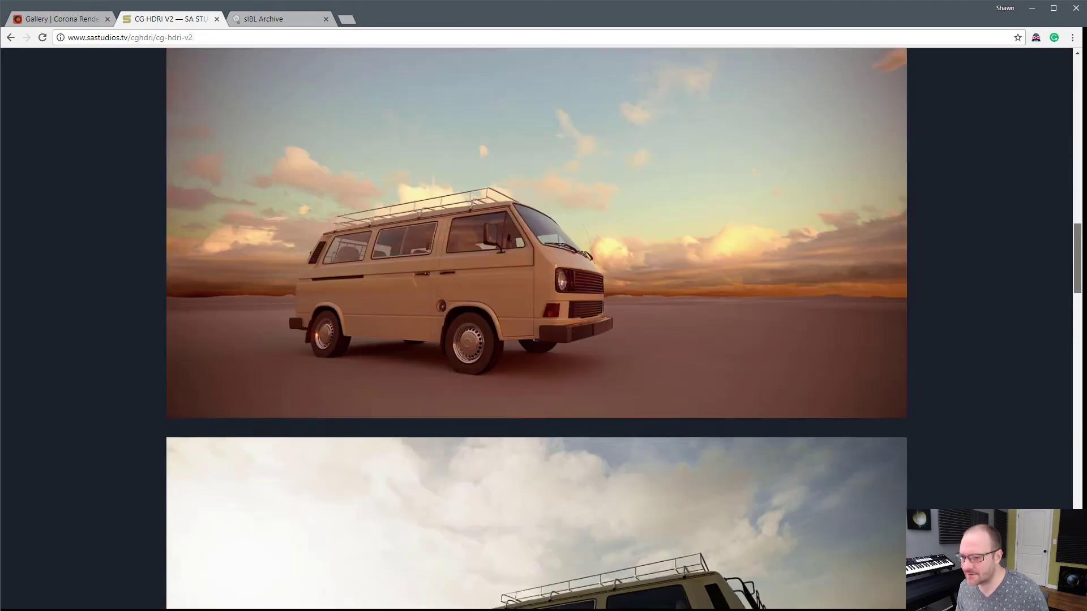
pyautogui.scroll(-5, 343, 354)
pyautogui.scroll(-5, 343, 355)
pyautogui.scroll(-5, 343, 354)
pyautogui.scroll(-5, 344, 354)
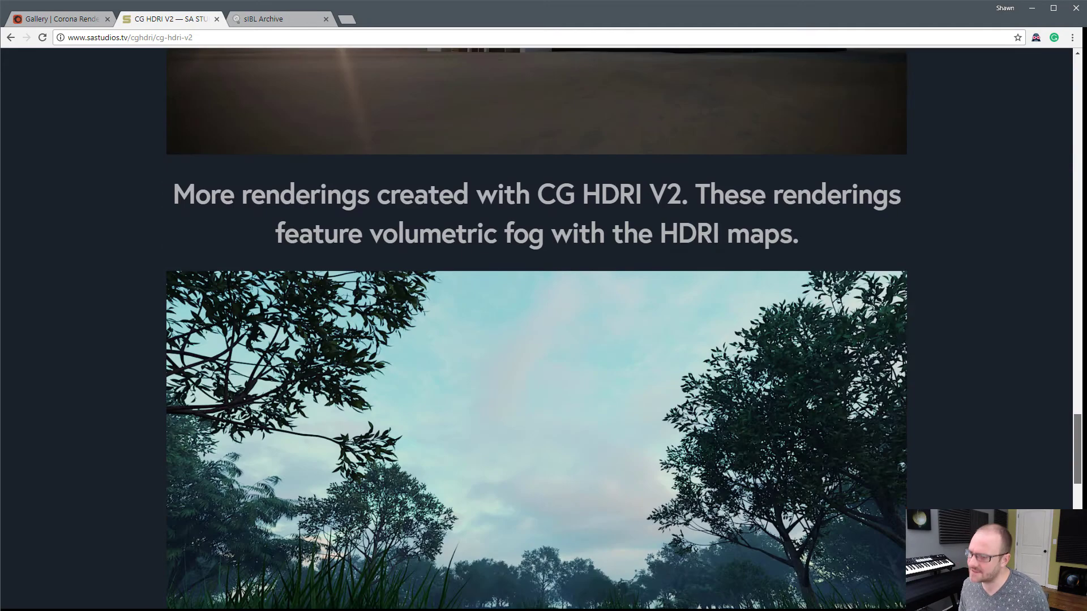
pyautogui.scroll(-5, 343, 355)
pyautogui.scroll(-5, 343, 354)
pyautogui.scroll(5, 552, 495)
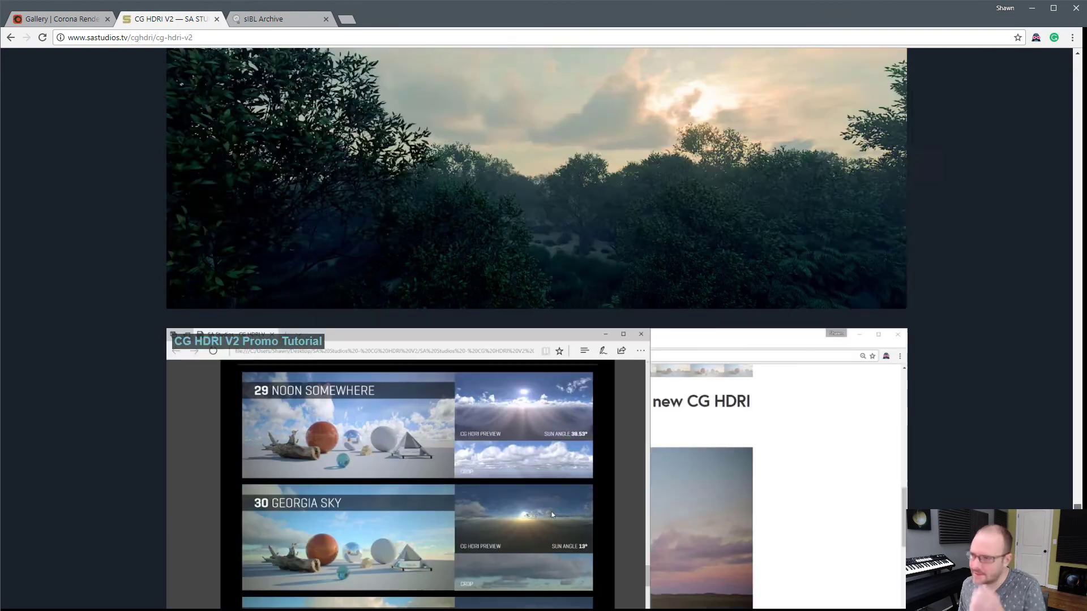
pyautogui.scroll(8, 553, 495)
pyautogui.scroll(5, 553, 495)
pyautogui.scroll(3, 552, 495)
pyautogui.scroll(1, 553, 496)
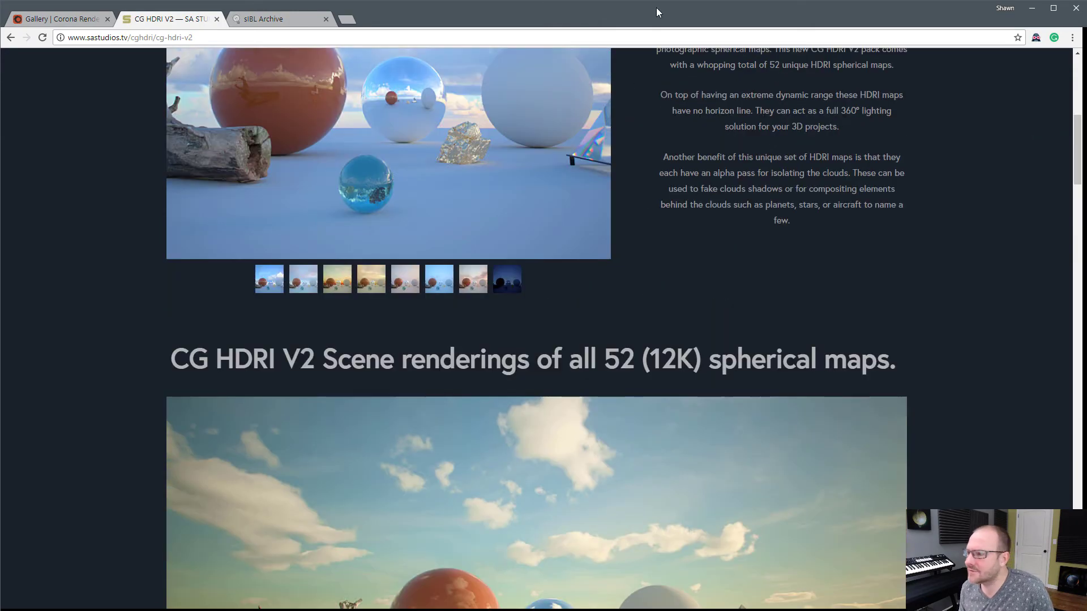
# Step: Minimise Chrome and orbit the viewport down to a low ground-level view of the buildings
pyautogui.click(1030, 9)
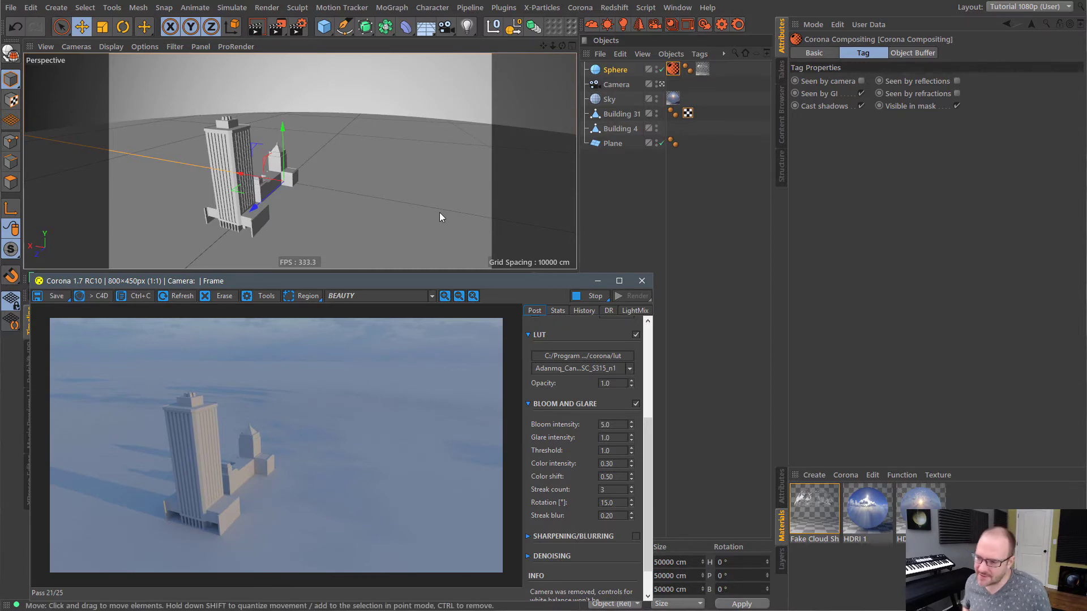
pyautogui.moveTo(242, 194)
pyautogui.keyDown('alt'); pyautogui.mouseDown()
pyautogui.moveTo(357, 199)
pyautogui.moveTo(451, 186)
pyautogui.moveTo(332, 197)
pyautogui.mouseUp(); pyautogui.keyUp('alt')
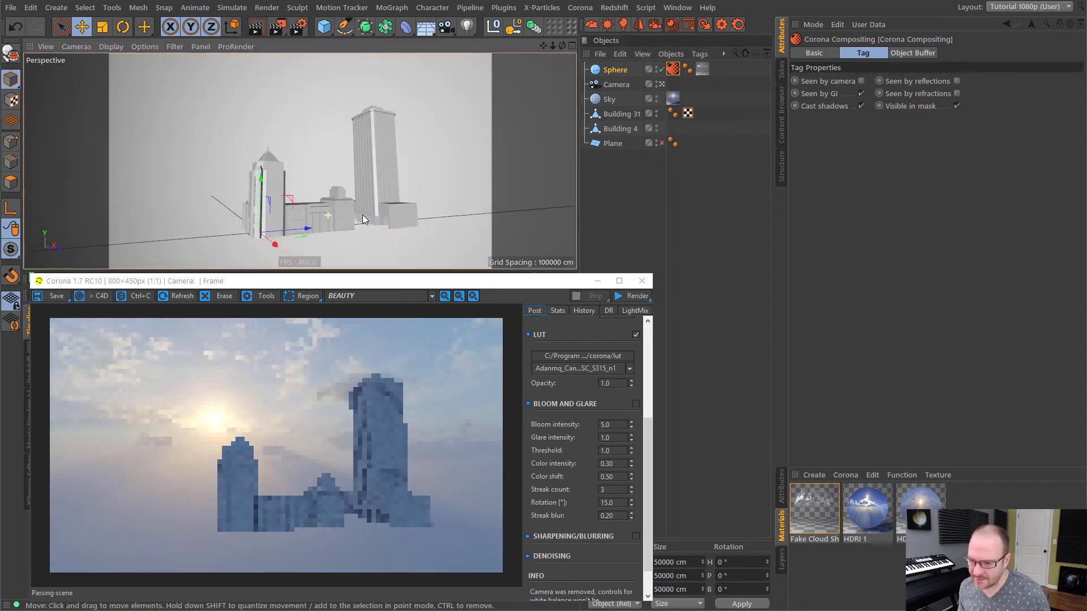
pyautogui.keyDown('alt'); pyautogui.moveTo(363, 214); pyautogui.dragTo(323, 207); pyautogui.keyUp('alt')
pyautogui.scroll(5, 324, 203)
pyautogui.scroll(5, 327, 235)
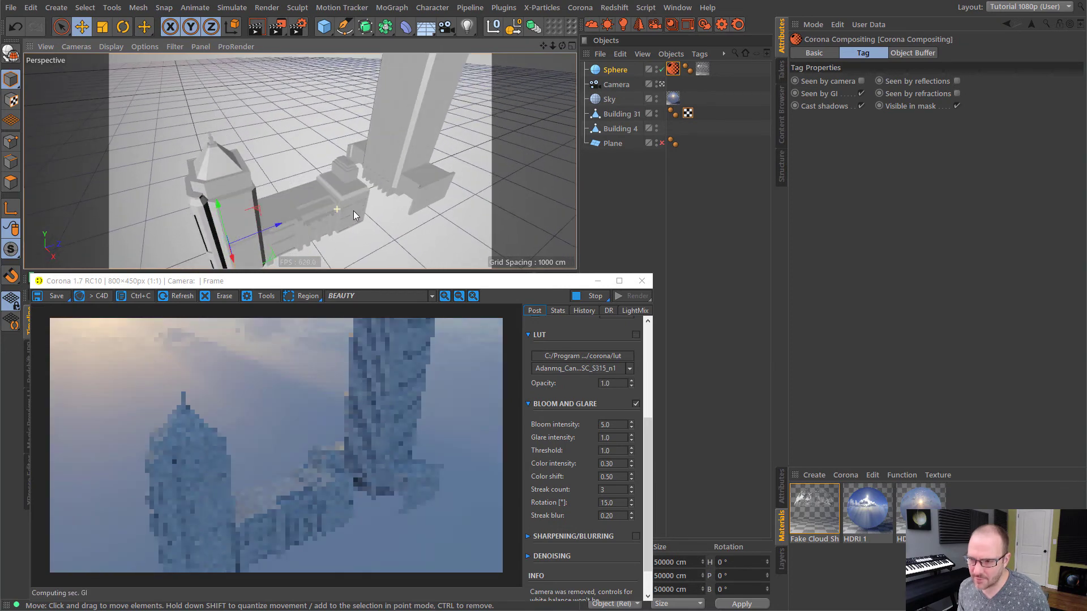
pyautogui.scroll(-5, 338, 216)
pyautogui.keyDown('alt'); pyautogui.moveTo(344, 218); pyautogui.dragTo(347, 169); pyautogui.keyUp('alt')
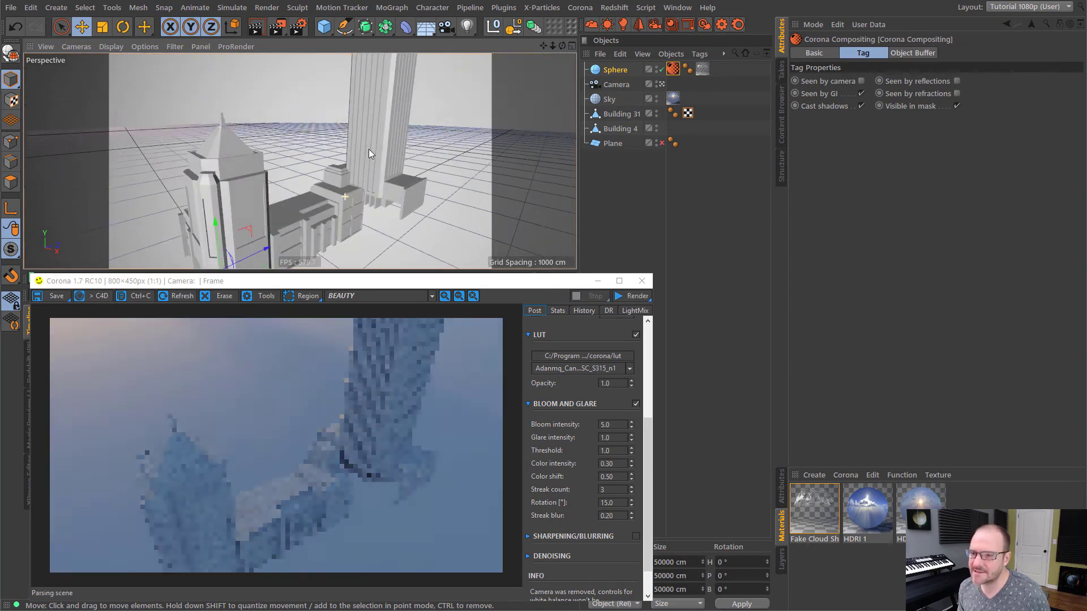
pyautogui.scroll(-4, 336, 218)
pyautogui.scroll(-3, 337, 219)
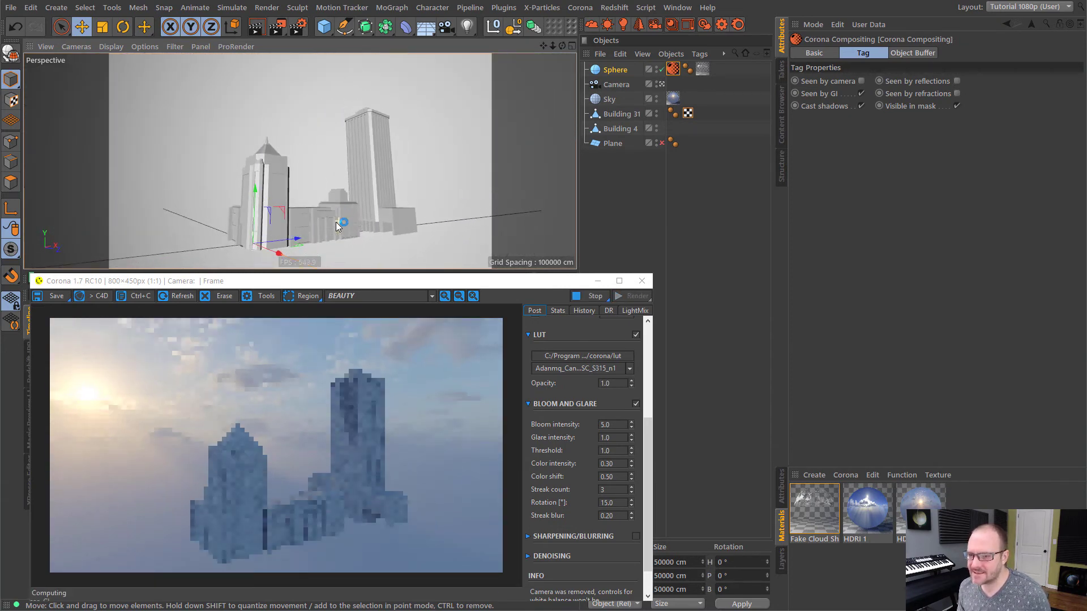
pyautogui.keyDown('alt'); pyautogui.moveTo(336, 221); pyautogui.dragTo(327, 211); pyautogui.keyUp('alt')
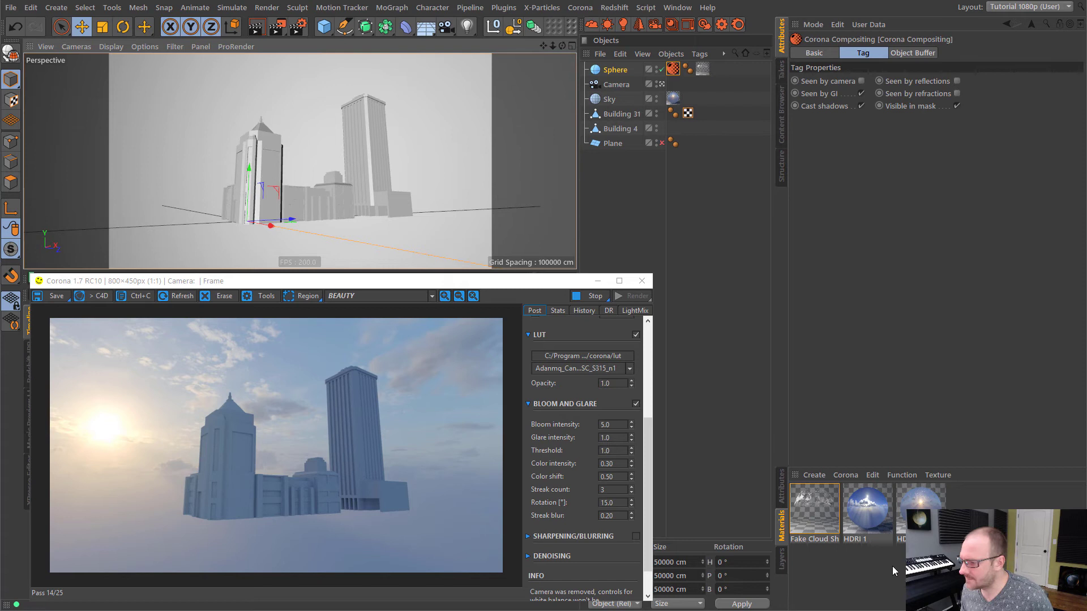
# Step: Duplicate the HDRI 1 material by copy-pasting it in the Material Manager
pyautogui.click(862, 480)
pyautogui.click(873, 516)
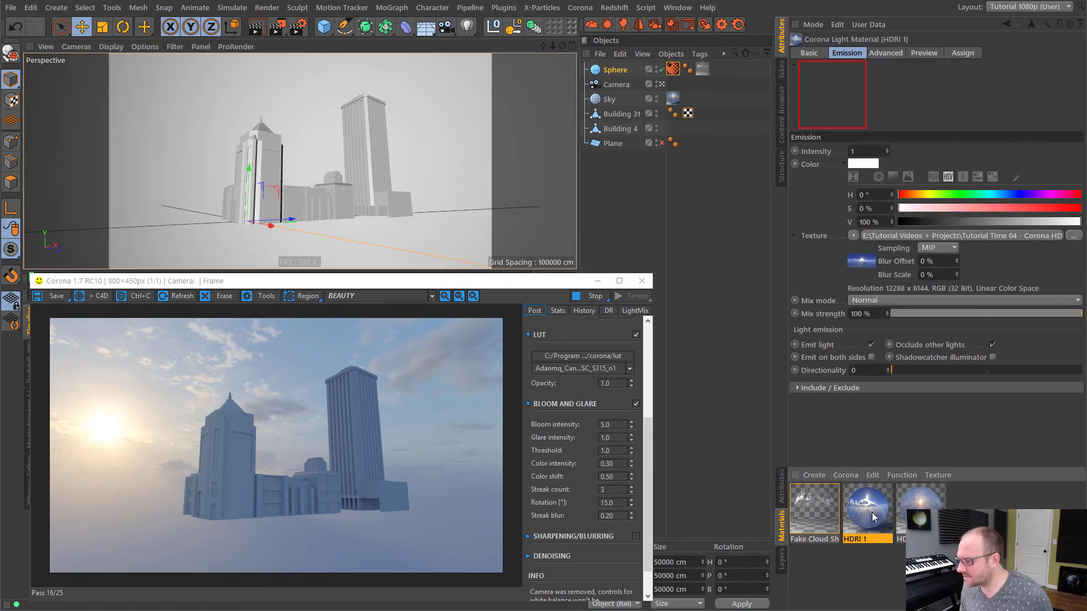
pyautogui.hotkey('ctrl', 'c')
pyautogui.hotkey('ctrl', 'v')
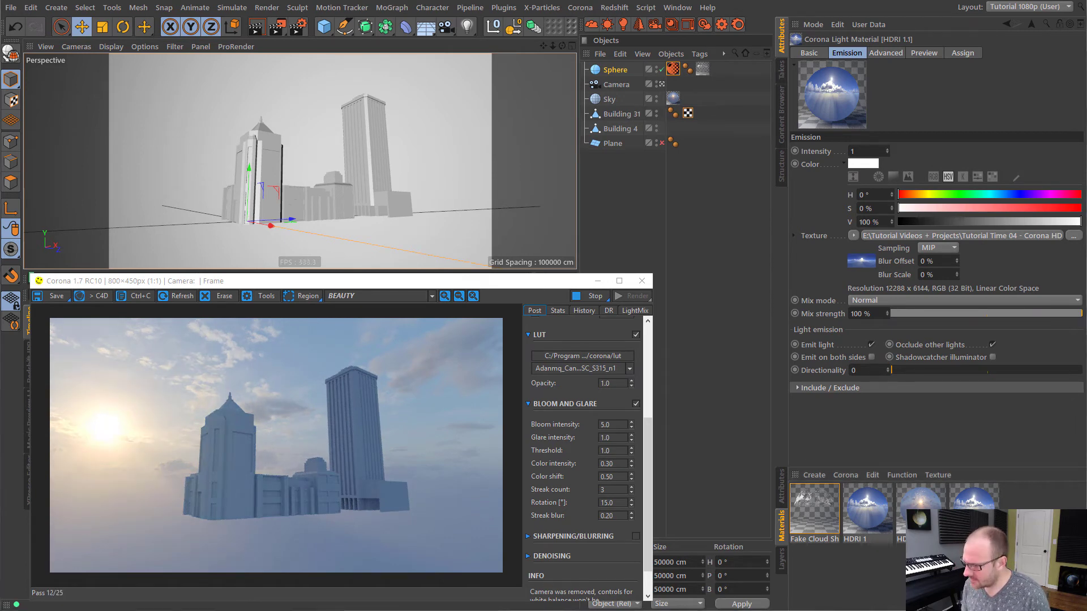
# Step: Load Tokyo_BigSight_3k.hdr into the new HDRI 3 material and apply it to the Sky, viewing from a lower angle
pyautogui.click(1073, 235)
pyautogui.doubleClick(492, 127)
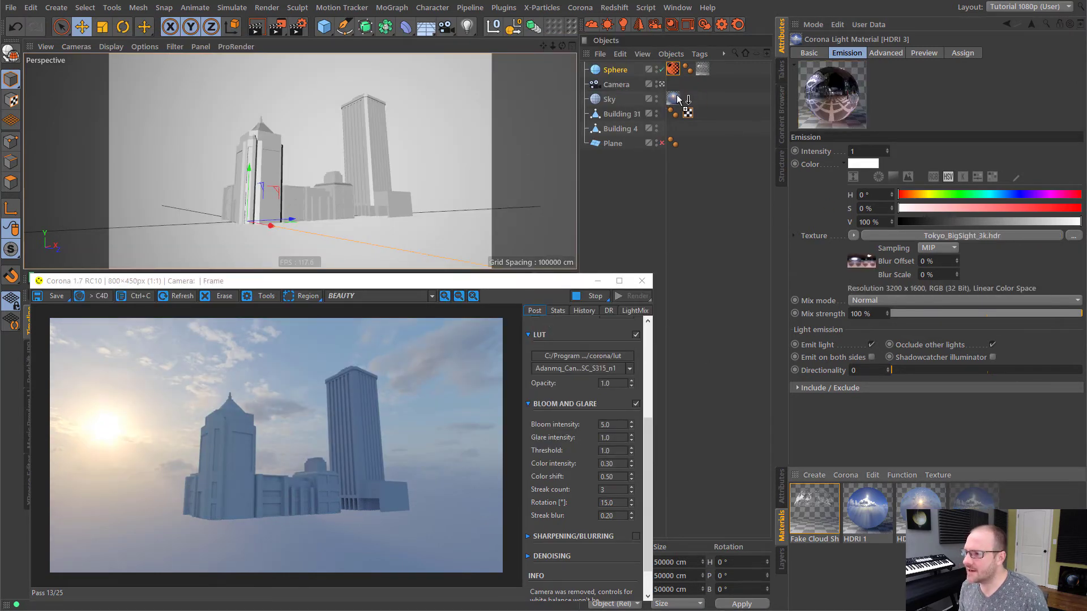
pyautogui.moveTo(678, 99); pyautogui.dragTo(675, 99)
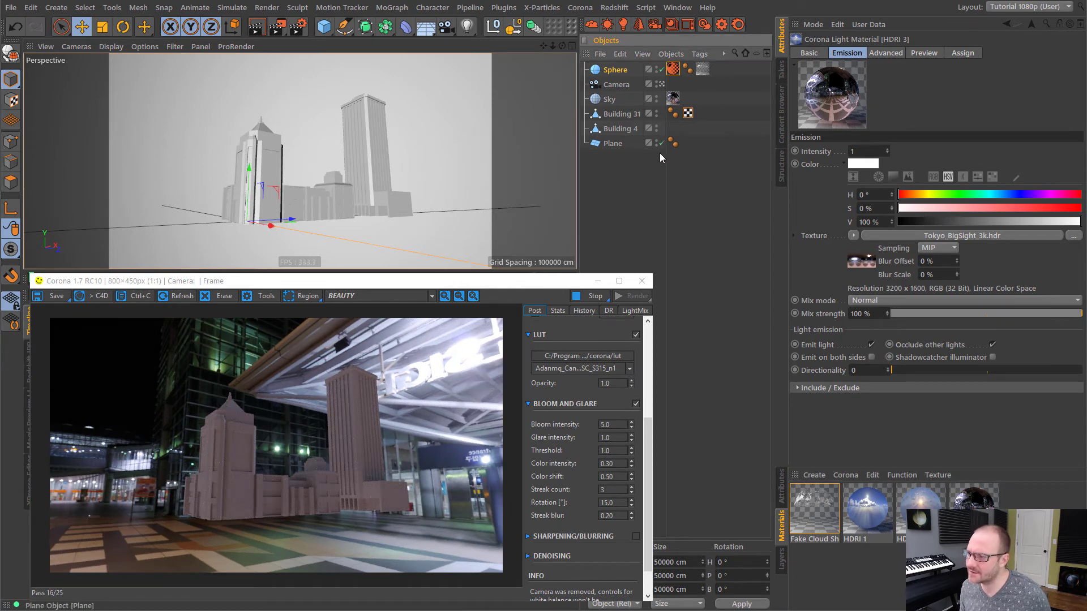
pyautogui.moveTo(298, 204)
pyautogui.keyDown('alt'); pyautogui.mouseDown()
pyautogui.moveTo(375, 218)
pyautogui.moveTo(237, 199)
pyautogui.moveTo(240, 190)
pyautogui.mouseUp(); pyautogui.keyUp('alt')
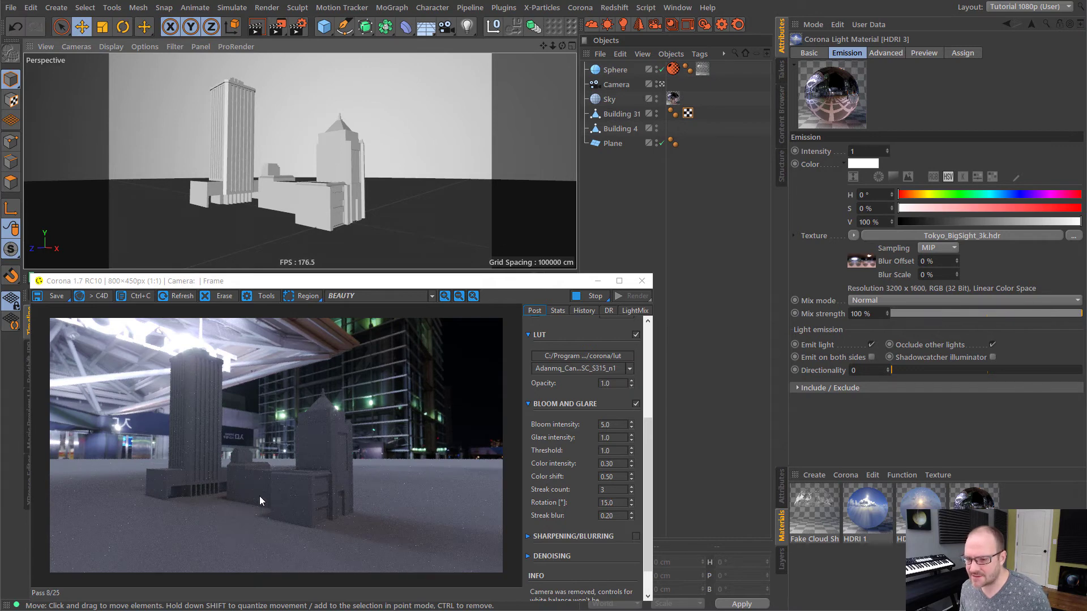
pyautogui.keyDown('alt'); pyautogui.moveTo(244, 182); pyautogui.dragTo(211, 186); pyautogui.keyUp('alt')
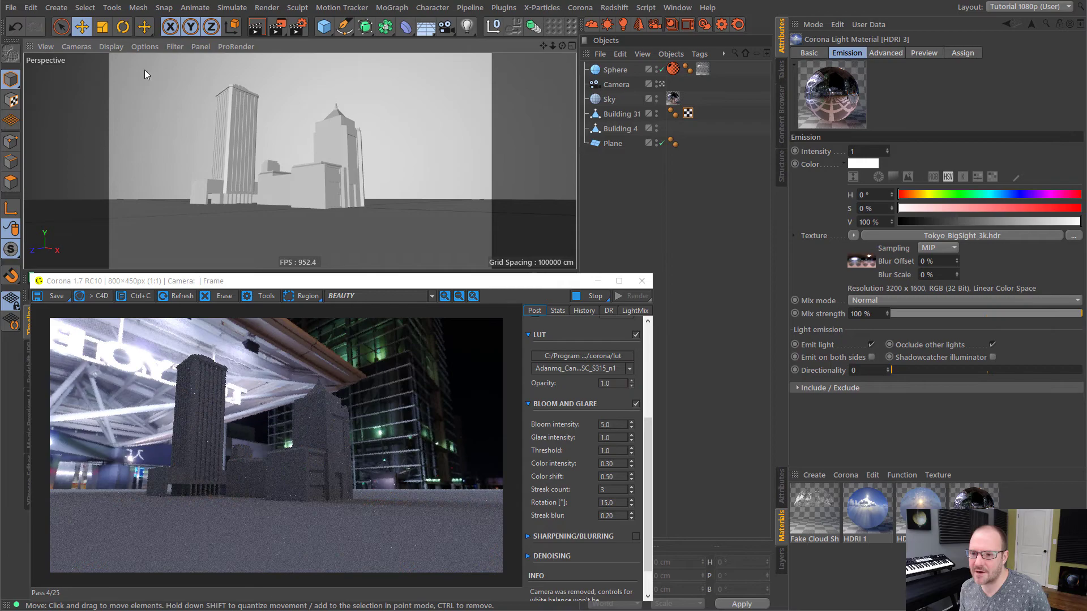
# Step: Switch to the sIBL Archive page in Chrome, then minimise the browser to return to Cinema 4D
pyautogui.hotkey('alt', 'Tab')
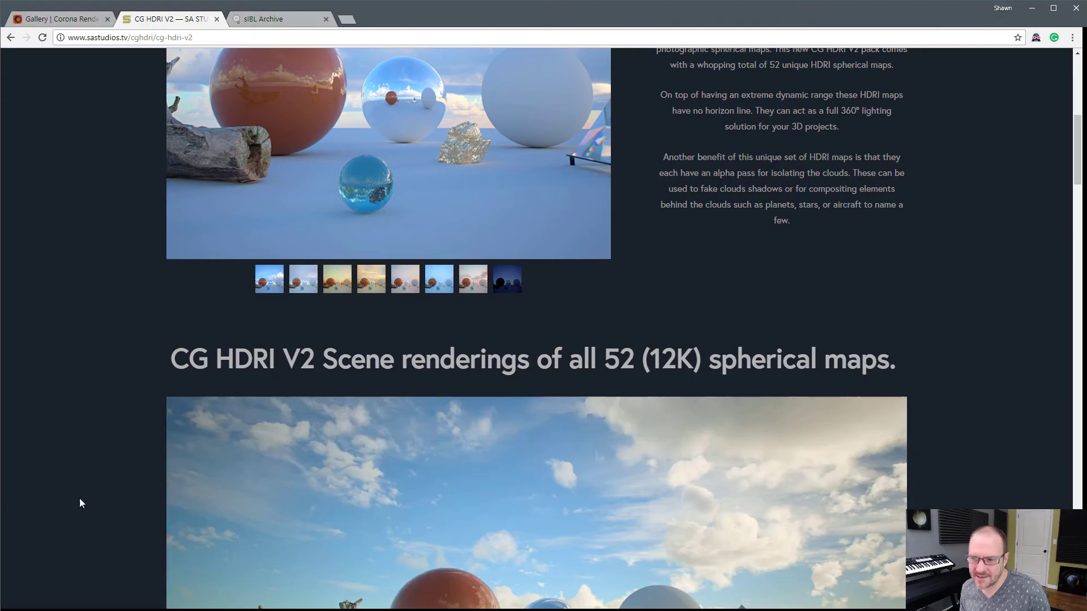
pyautogui.click(261, 18)
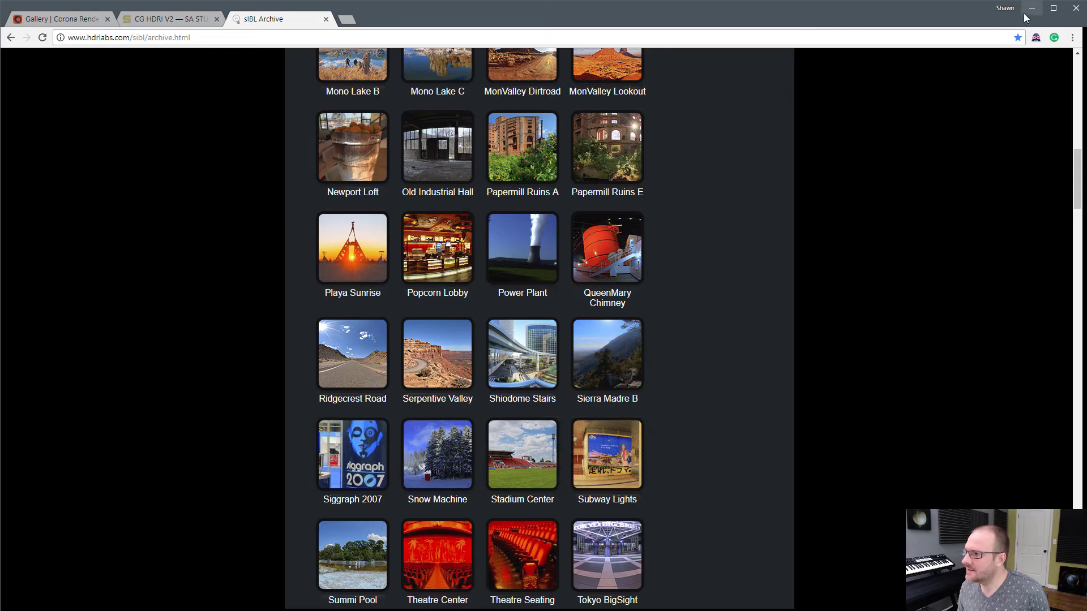
pyautogui.scroll(10, 1010, 236)
pyautogui.scroll(5, 1010, 235)
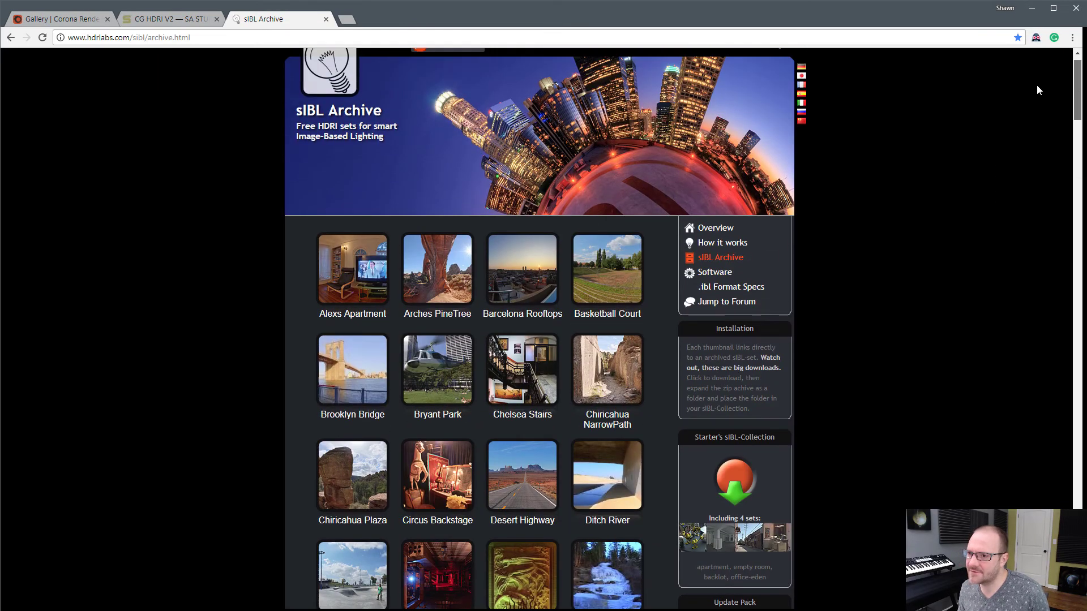
pyautogui.click(1031, 10)
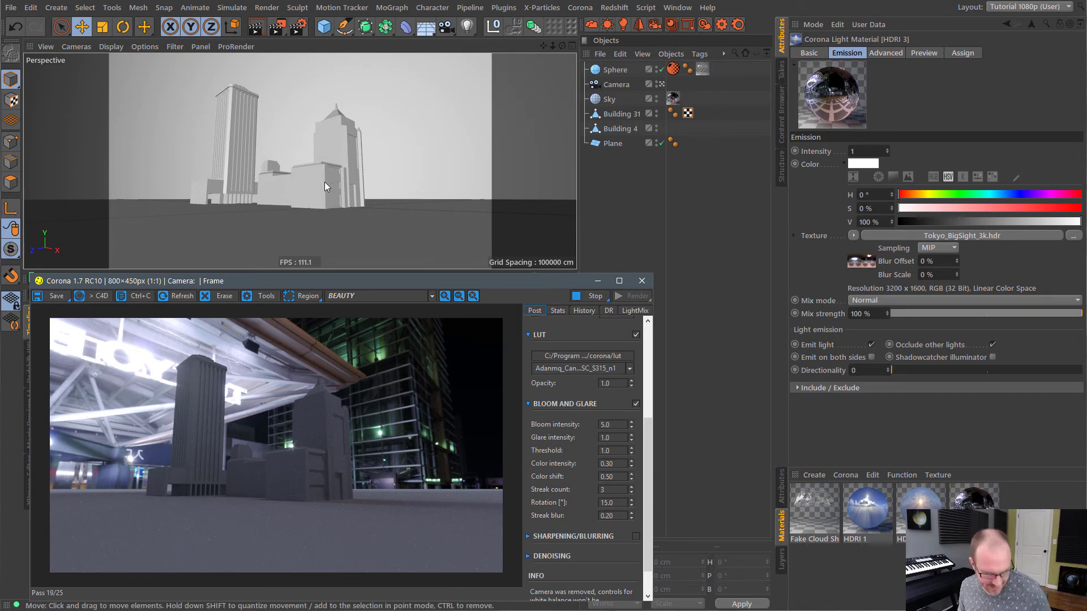
# Step: Hide the HDRI Sky from the render and the Sphere from the viewport in the Object Manager
pyautogui.moveTo(329, 182)
pyautogui.keyDown('alt'); pyautogui.mouseDown()
pyautogui.moveTo(278, 188)
pyautogui.moveTo(381, 179)
pyautogui.mouseUp(); pyautogui.keyUp('alt')
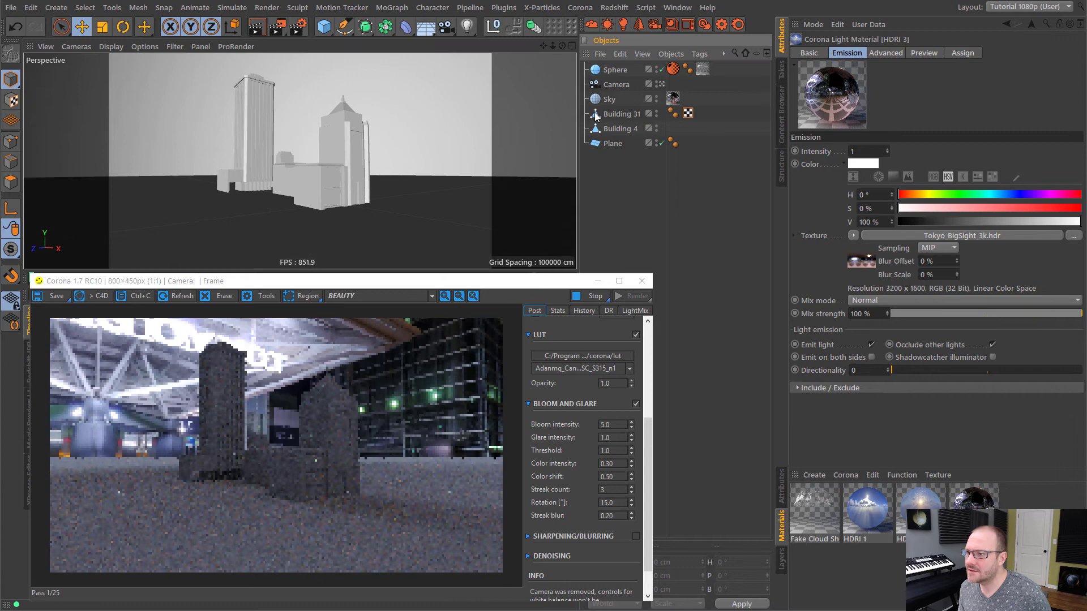
pyautogui.click(692, 143)
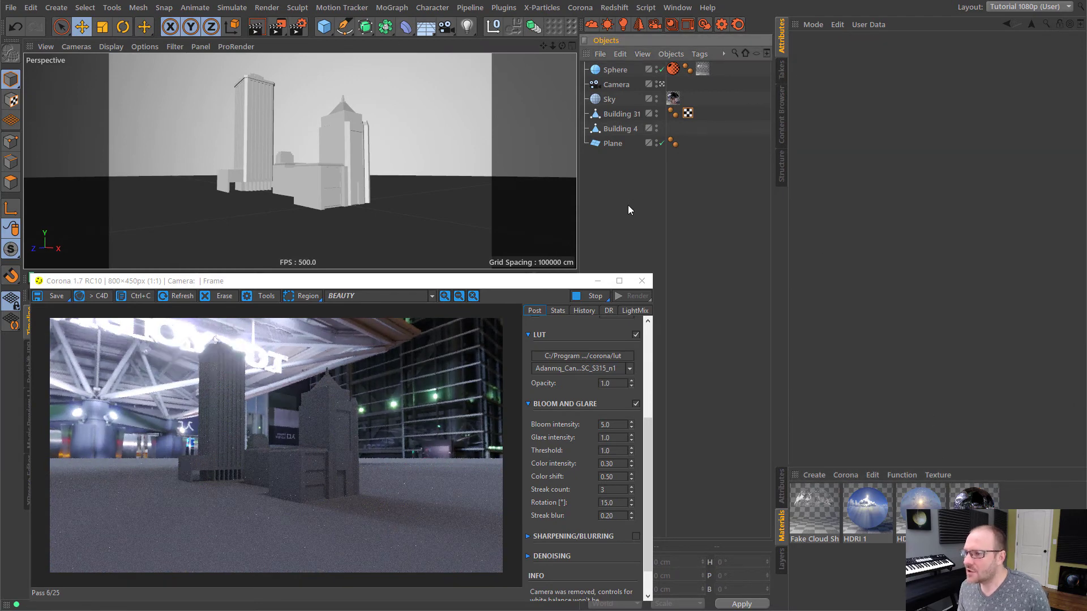
pyautogui.click(656, 101)
pyautogui.click(661, 68)
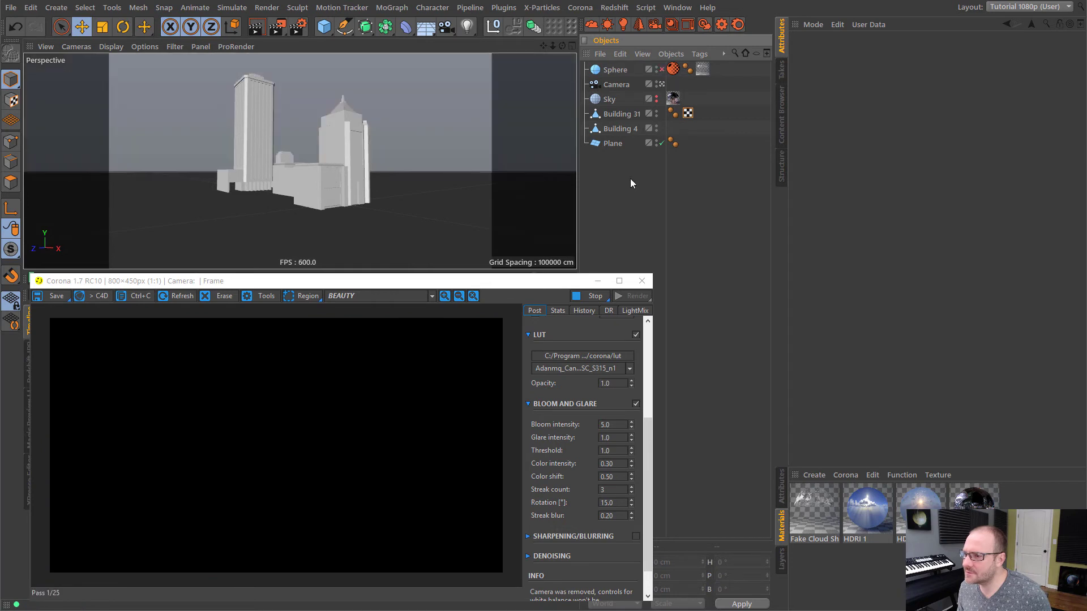
# Step: Add a Corona Sun, then delete the old HDRI Sky and the Sphere objects
pyautogui.click(593, 24)
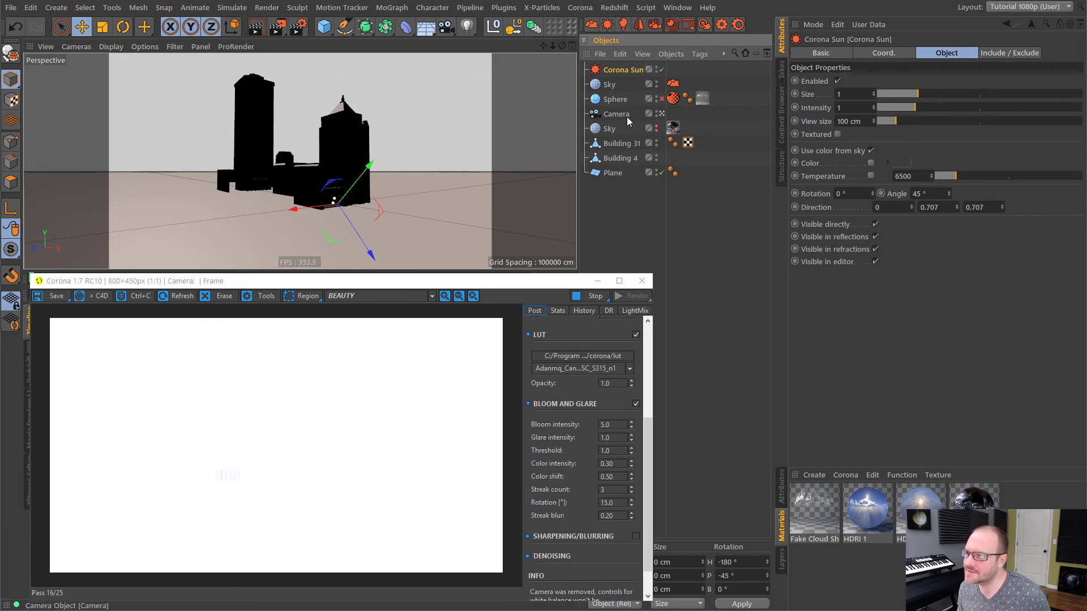
pyautogui.click(609, 128)
pyautogui.press('Delete')
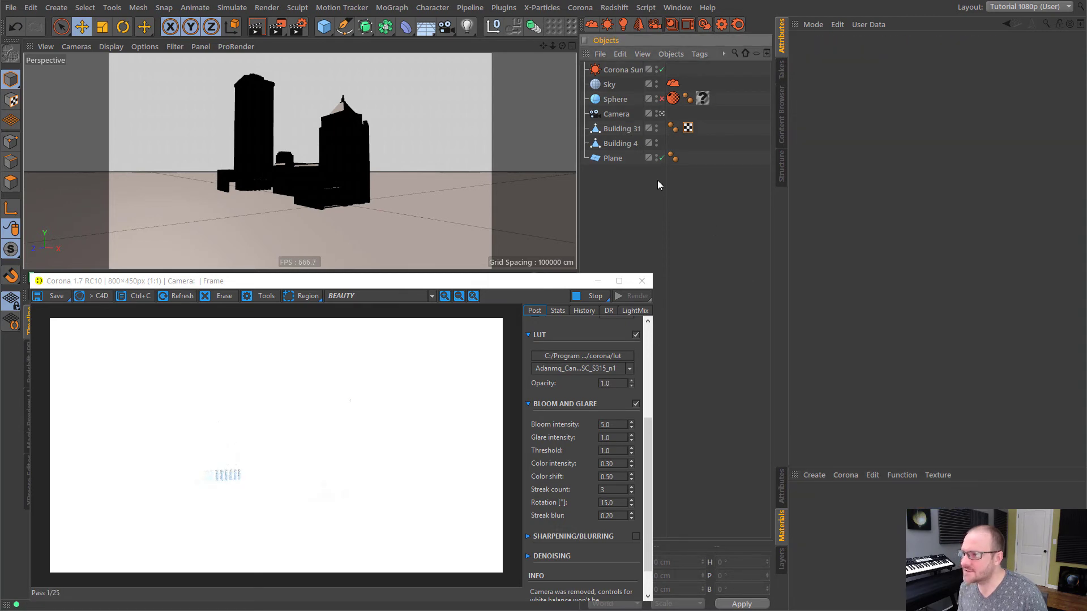
pyautogui.click(618, 101)
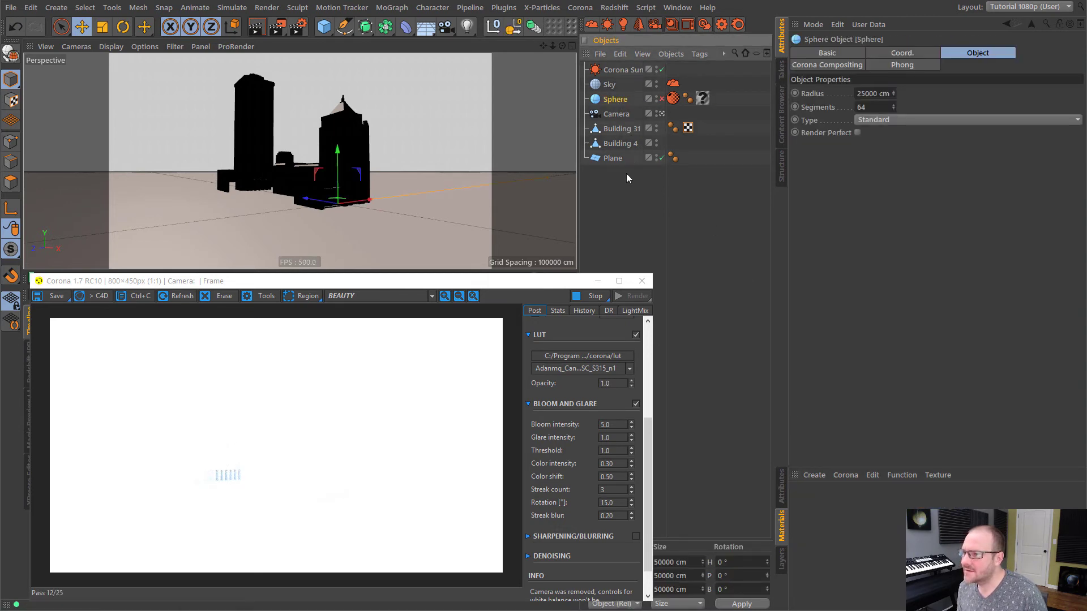
pyautogui.press('Delete')
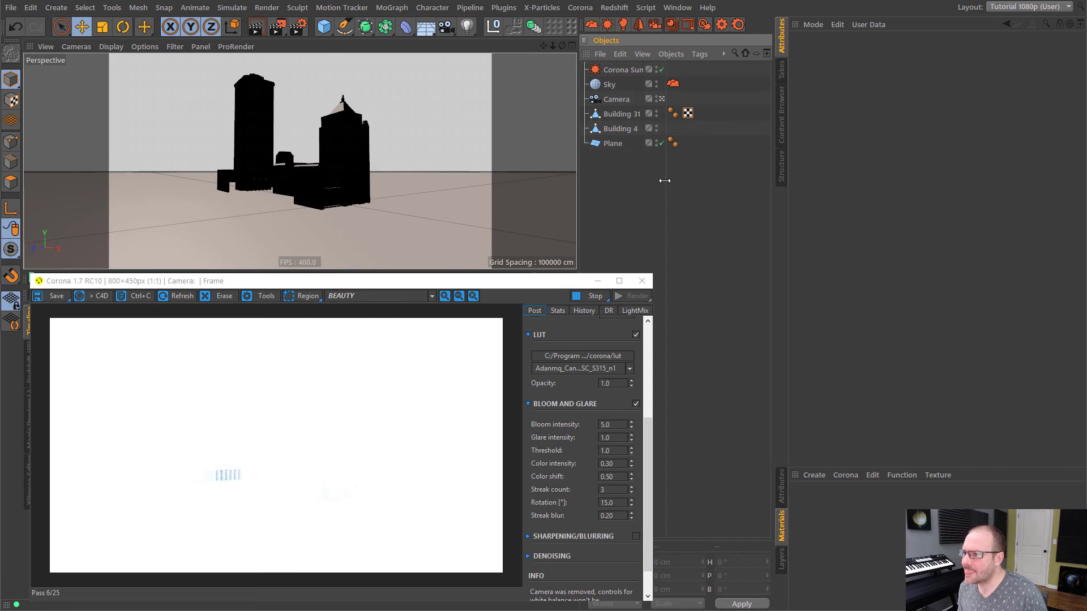
pyautogui.moveTo(666, 186); pyautogui.dragTo(677, 187)
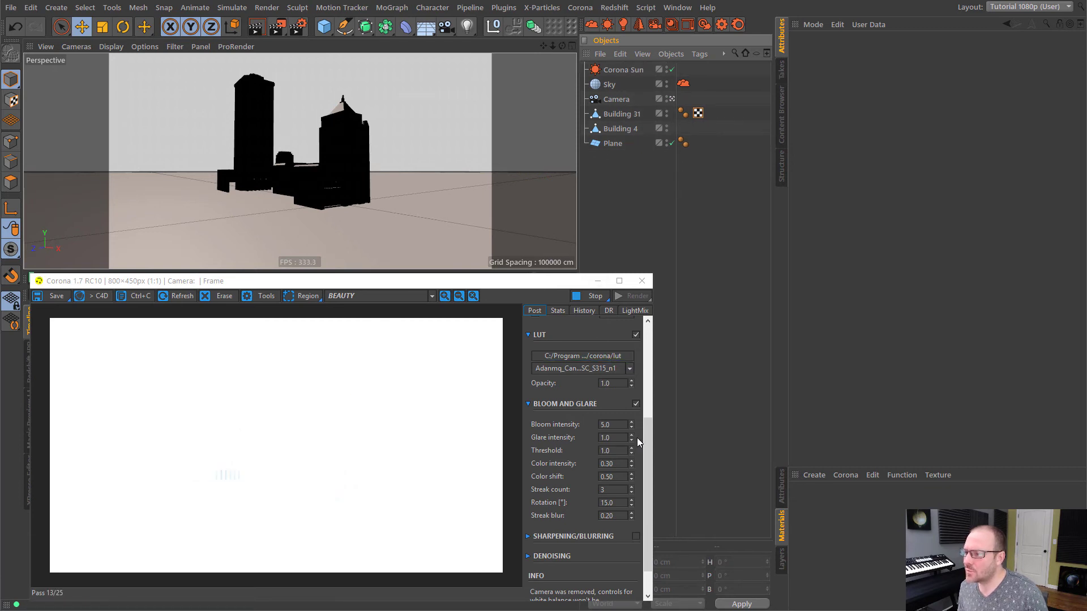
pyautogui.scroll(5, 638, 441)
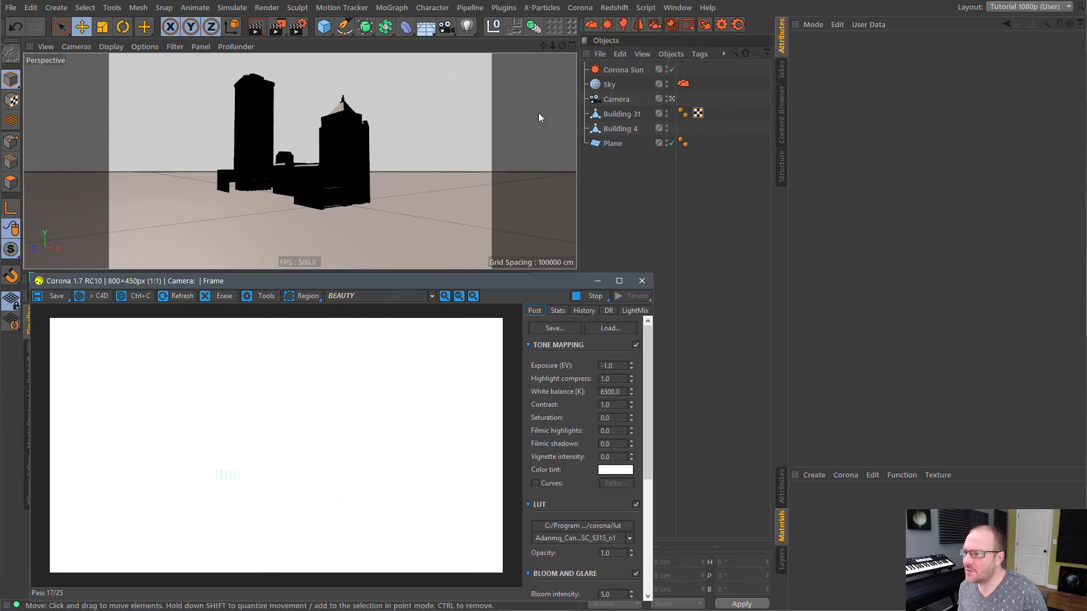
# Step: Set the Corona VFB exposure to -5.5 then -6 EV so the buildings are no longer blown out
pyautogui.doubleClick(609, 365)
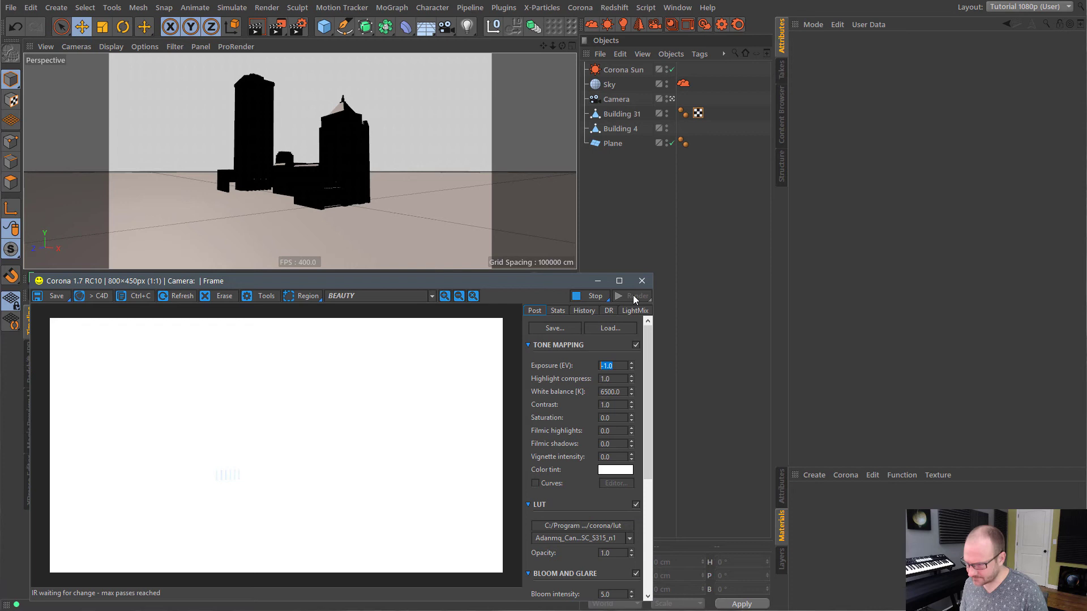
pyautogui.press('Return')
pyautogui.write('-')
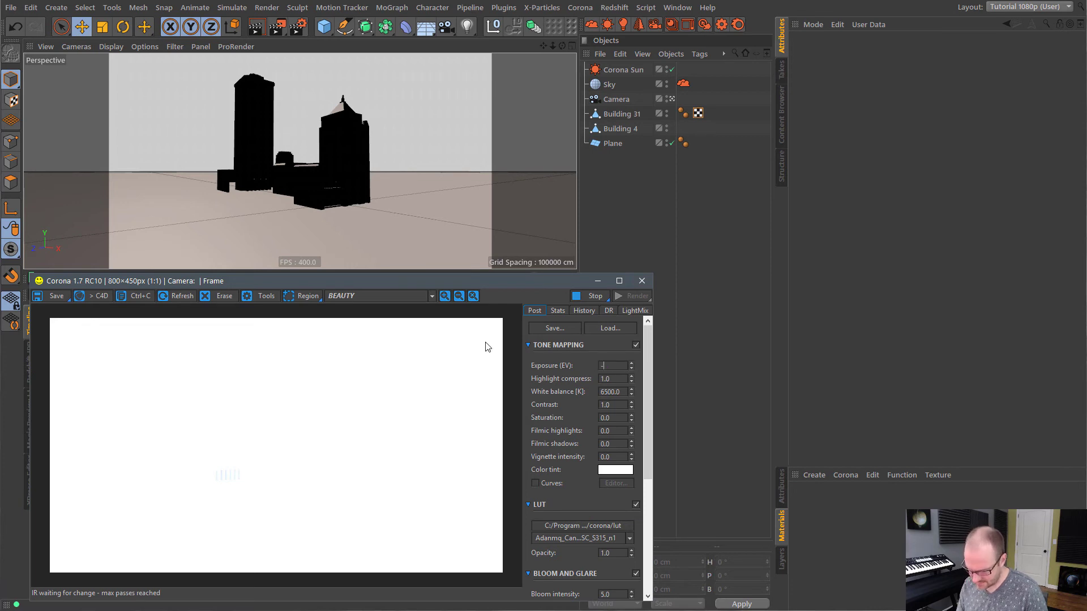
pyautogui.press('Return')
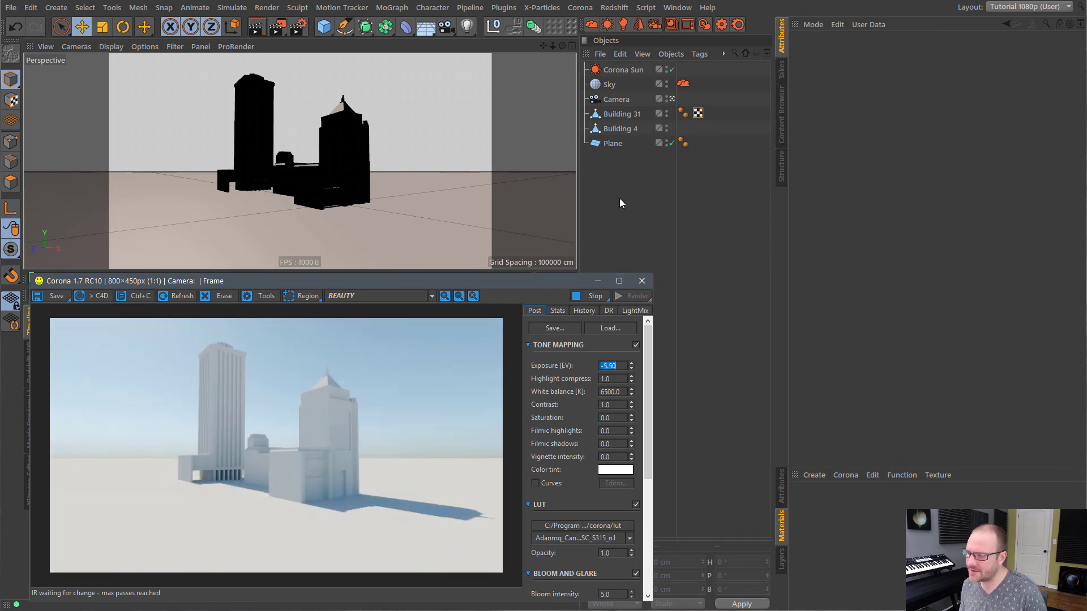
pyautogui.write('-6')
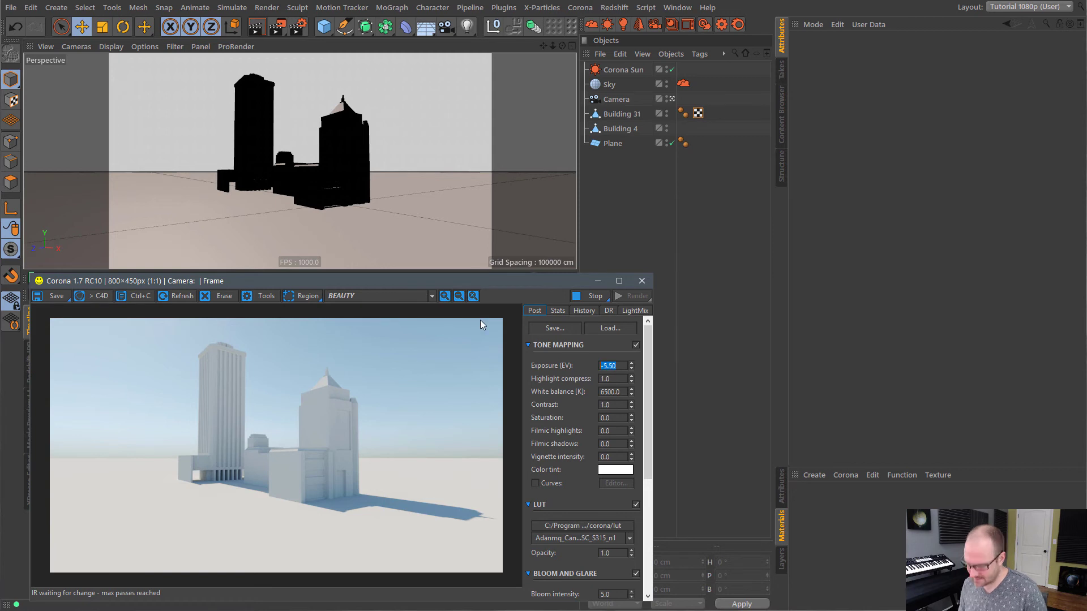
pyautogui.press('Return')
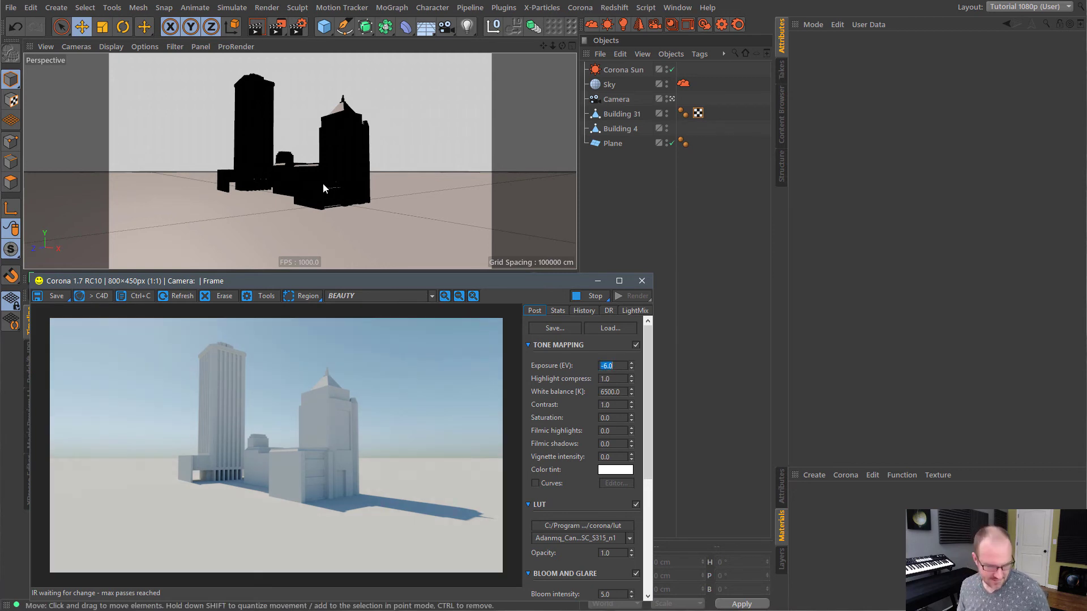
pyautogui.moveTo(322, 182)
pyautogui.keyDown('alt'); pyautogui.mouseDown()
pyautogui.moveTo(330, 199)
pyautogui.moveTo(281, 188)
pyautogui.moveTo(309, 170)
pyautogui.moveTo(273, 210)
pyautogui.moveTo(311, 210)
pyautogui.mouseUp(); pyautogui.keyUp('alt')
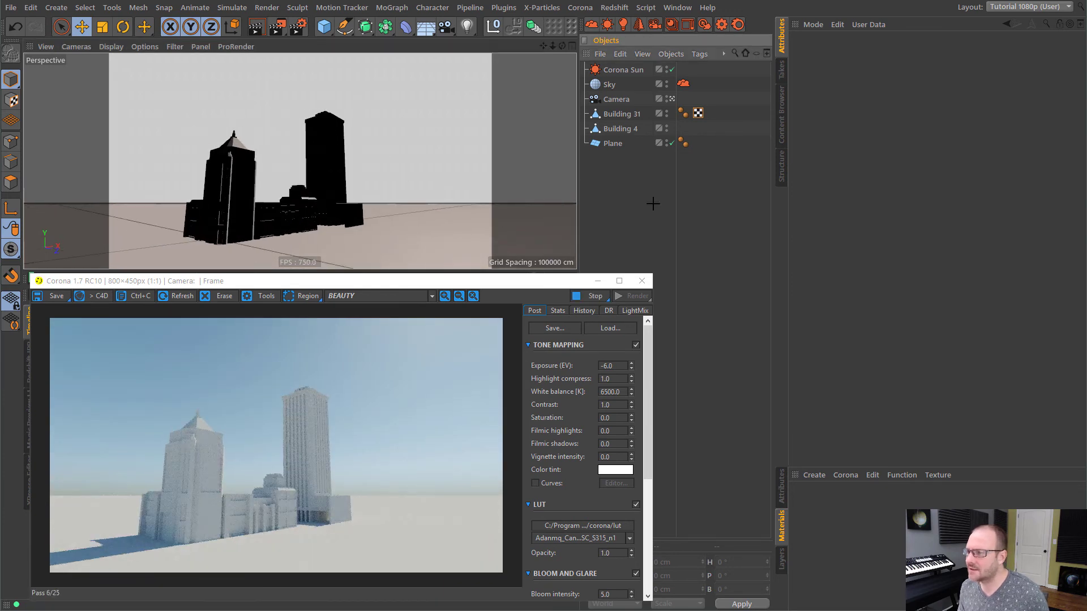
# Step: Lower the Corona Sun's angle toward the horizon to 22°
pyautogui.click(620, 71)
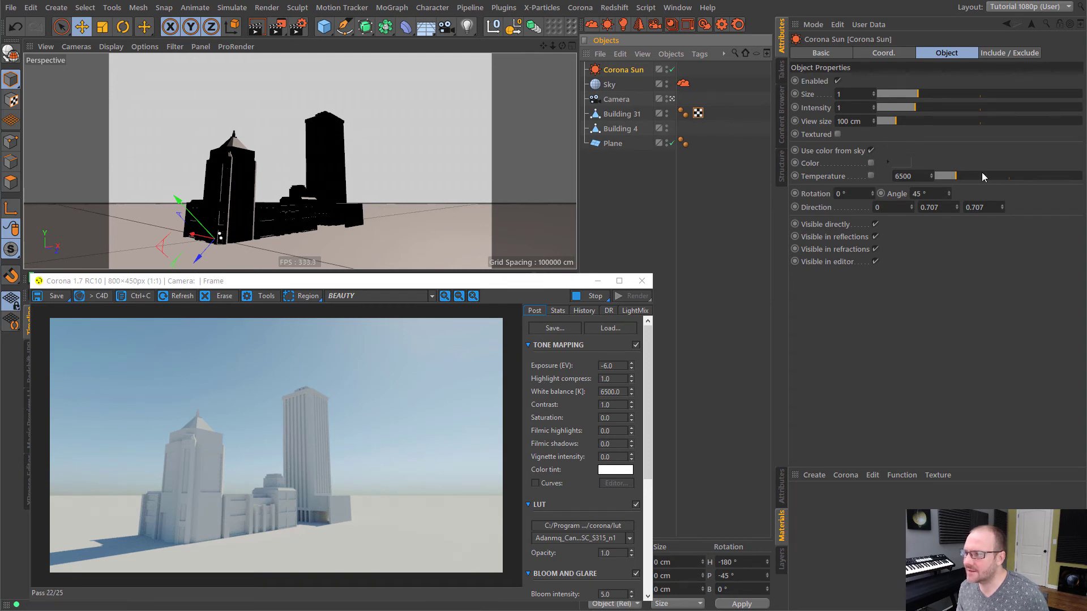
pyautogui.moveTo(949, 195)
pyautogui.mouseDown()
pyautogui.moveTo(950, 218)
pyautogui.moveTo(951, 207)
pyautogui.mouseUp()
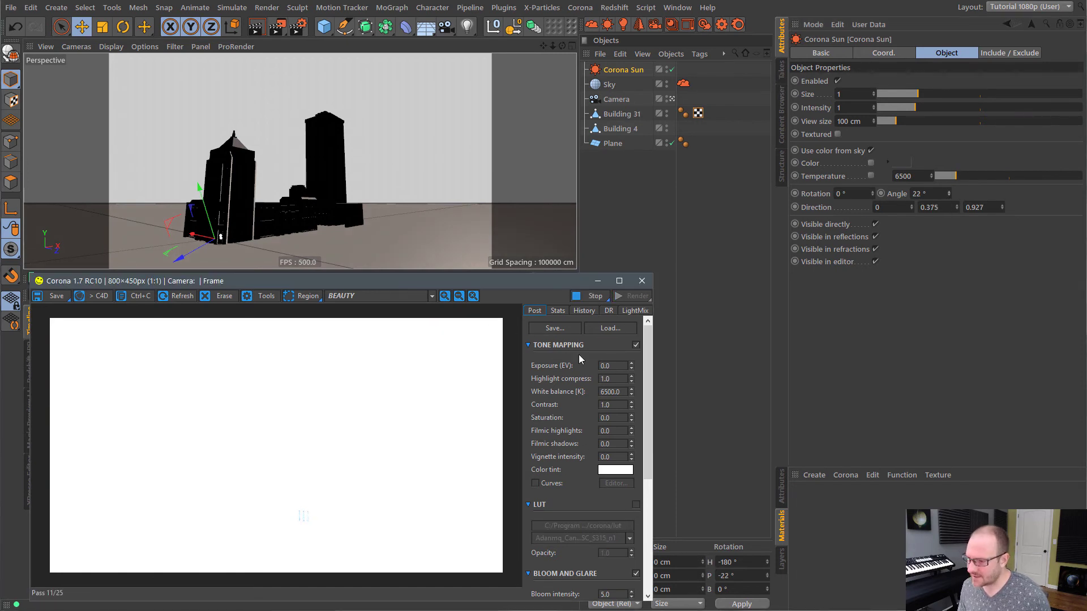
pyautogui.write('5.5')
pyautogui.press('Return')
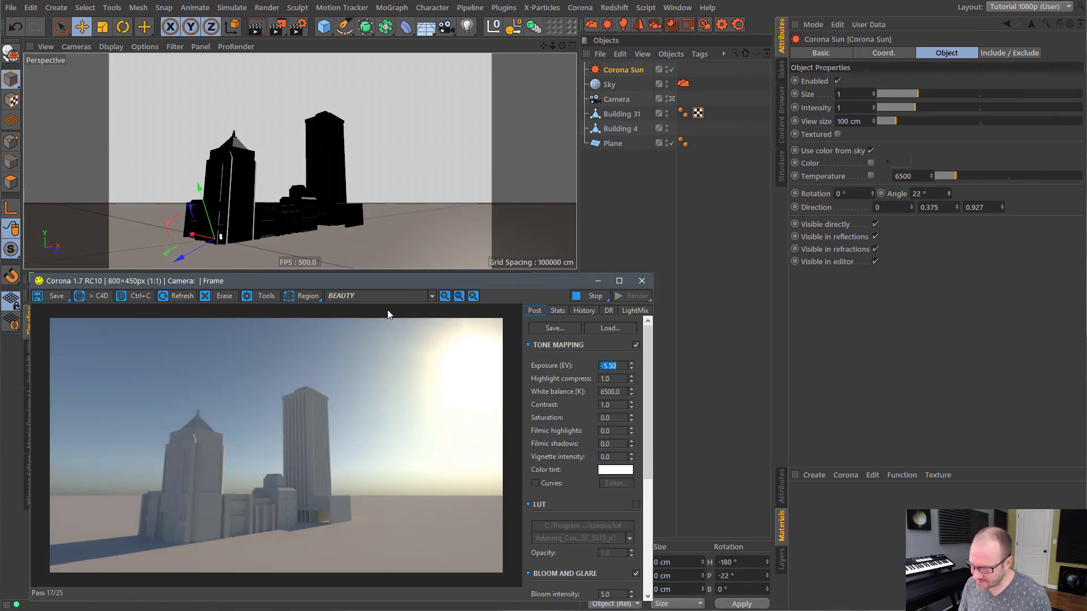
pyautogui.hotkey('ctrl', 'z')
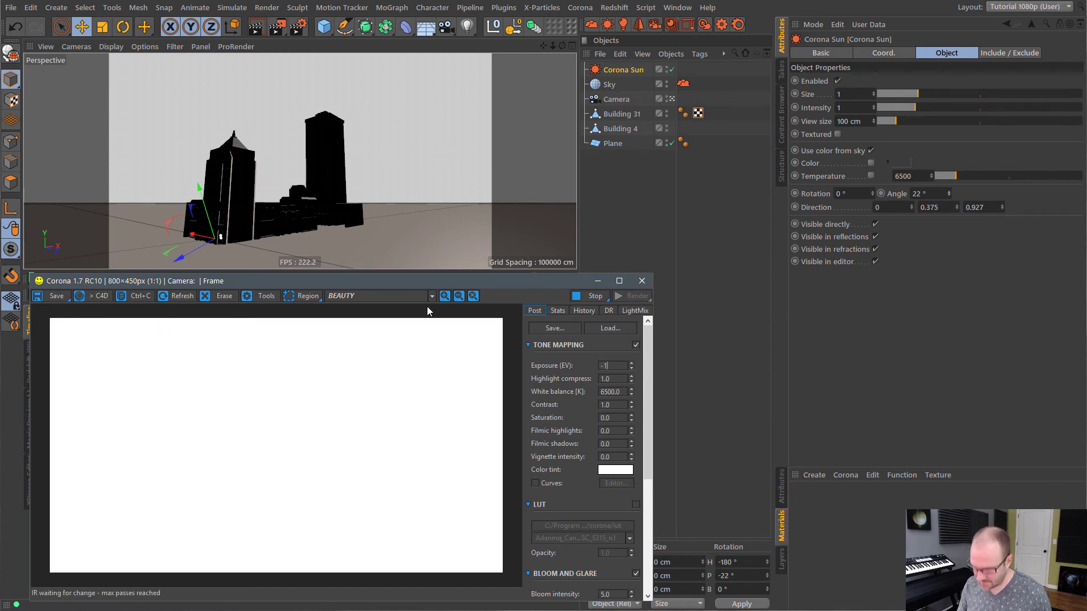
pyautogui.write('-1')
# Step: Bring the VFB exposure back to -6 EV and reframe the buildings with the sun in view
pyautogui.press('Return')
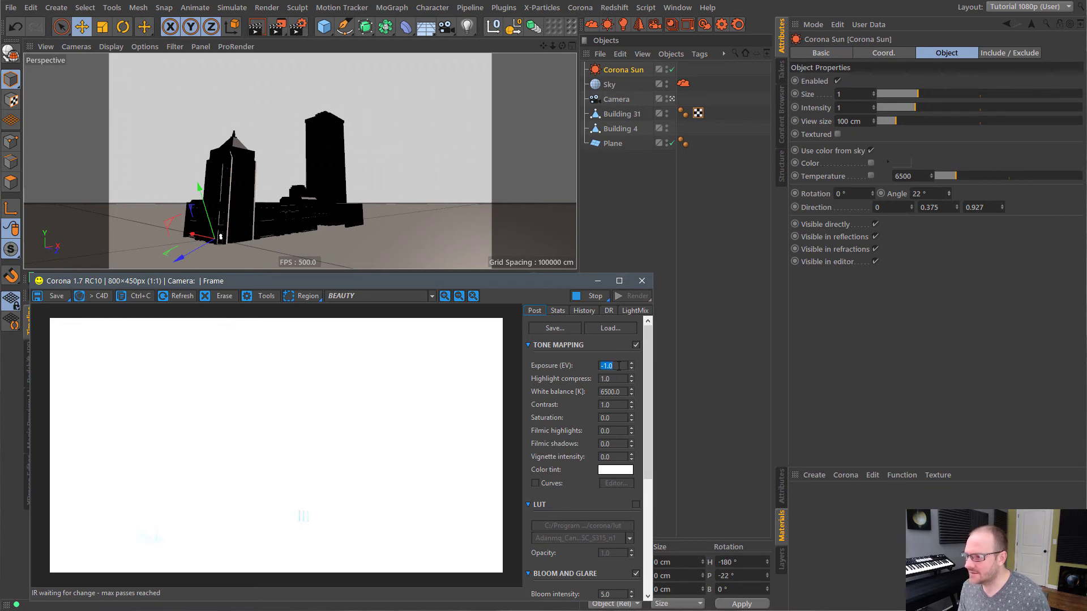
pyautogui.write('-6')
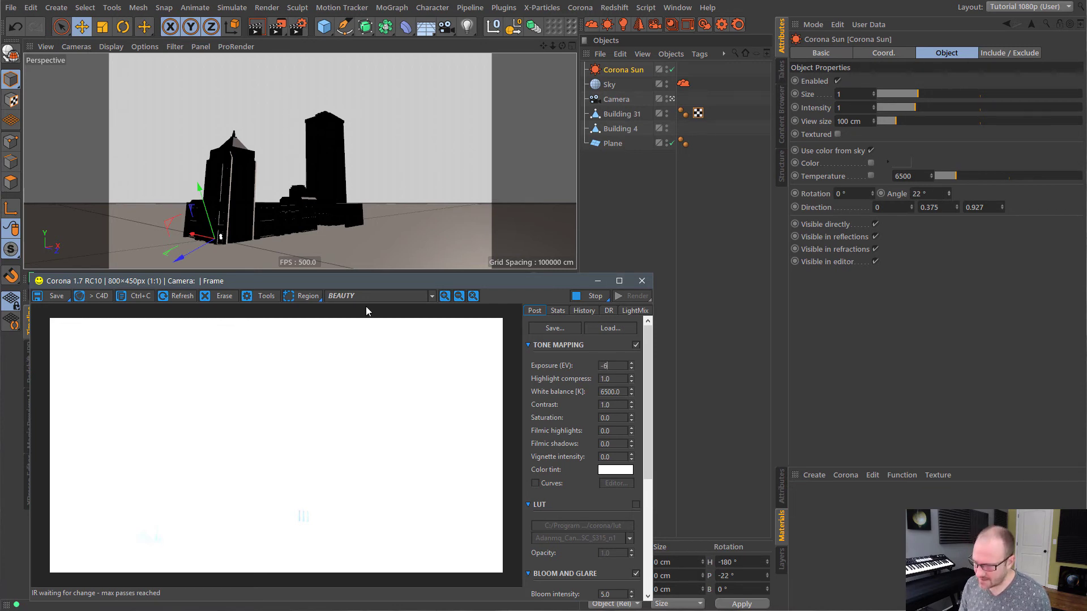
pyautogui.press('Return')
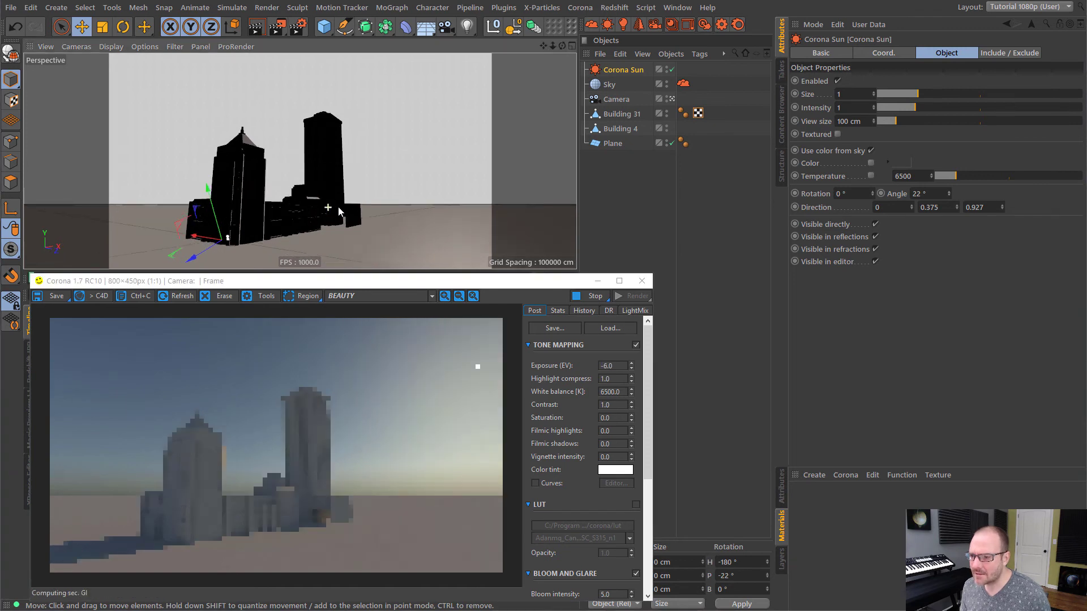
pyautogui.moveTo(325, 206); pyautogui.dragTo(357, 204)
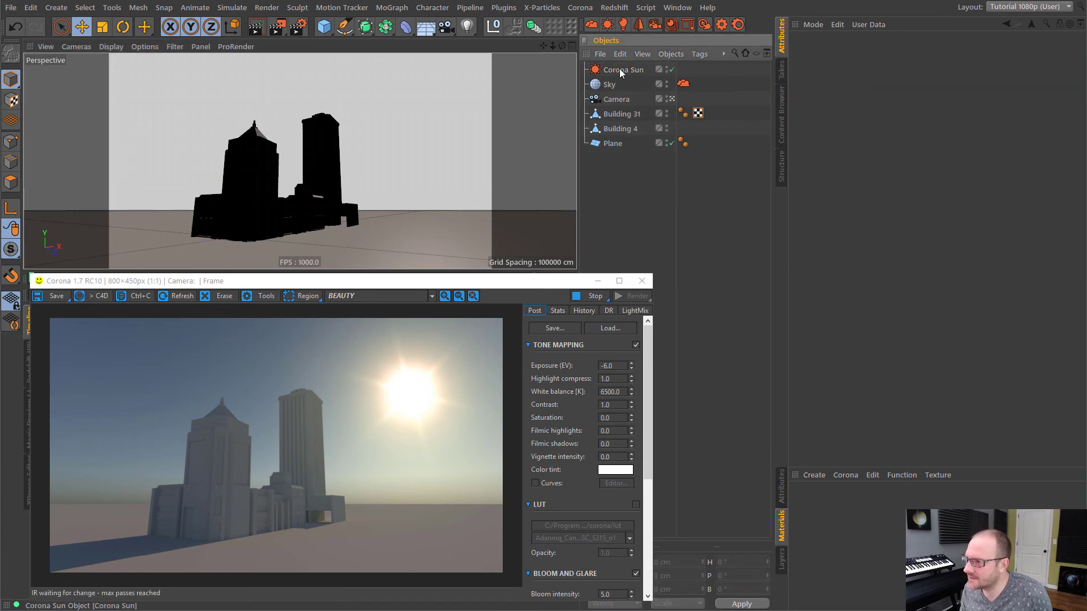
# Step: Glance through the Corona Sun's property tabs, then select the Sky's Corona Sky tag
pyautogui.click(1009, 54)
pyautogui.click(944, 53)
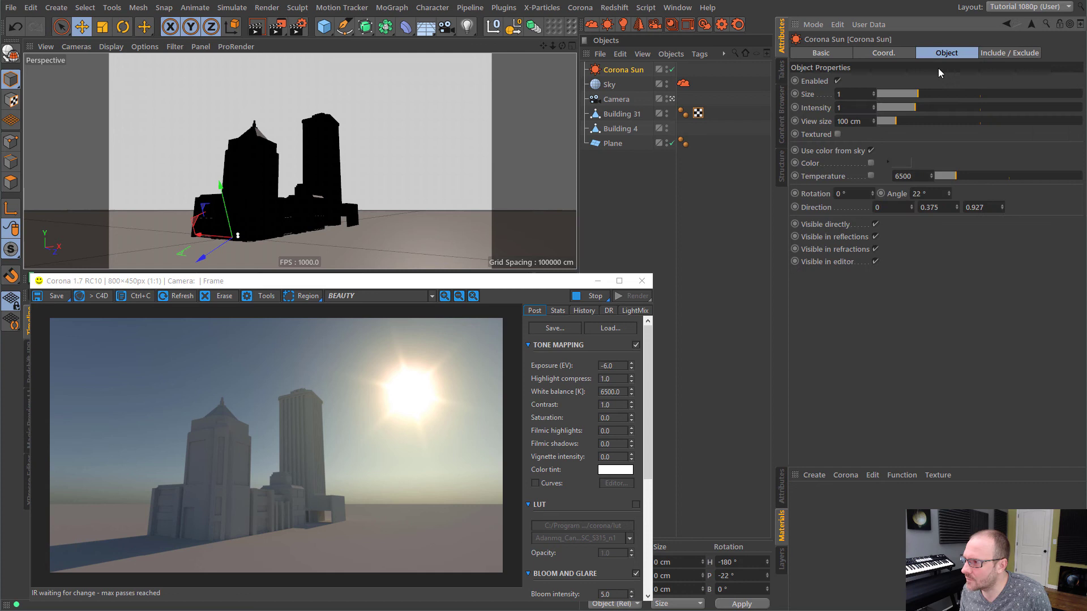
pyautogui.click(849, 55)
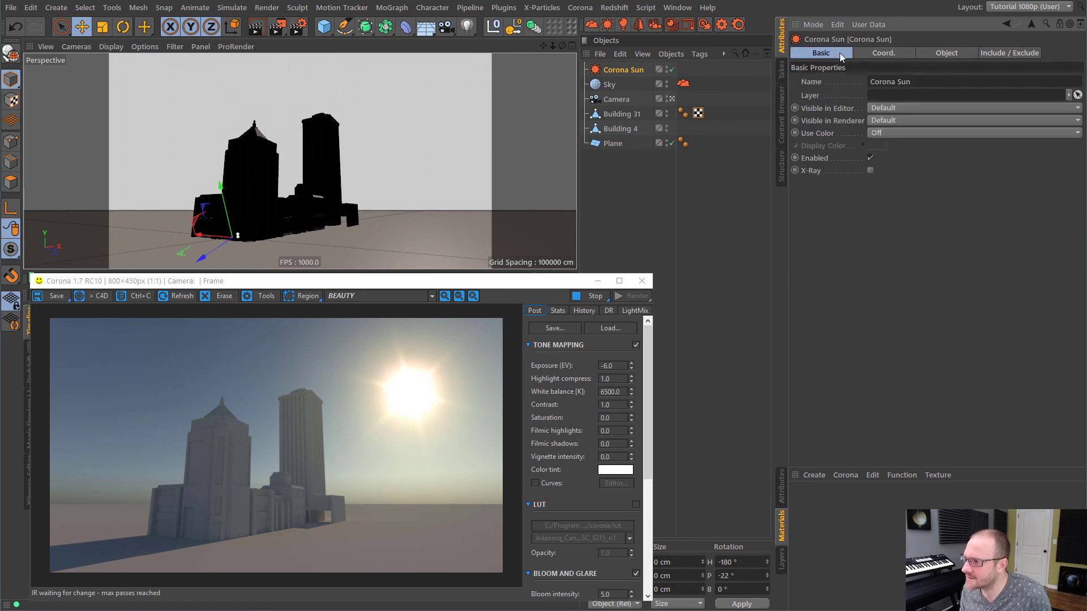
pyautogui.click(940, 53)
pyautogui.click(648, 175)
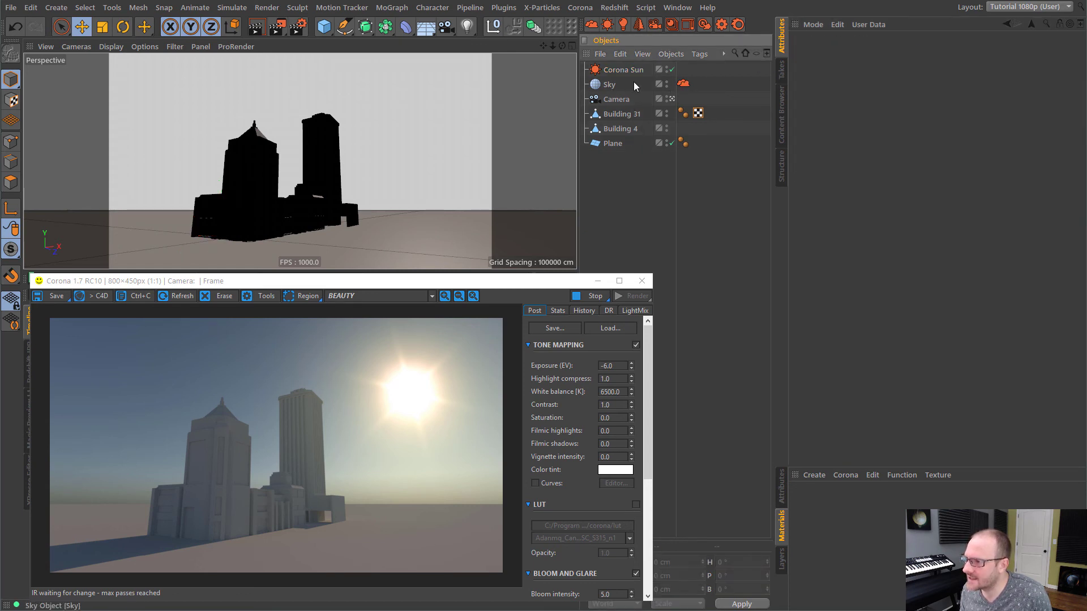
pyautogui.click(683, 84)
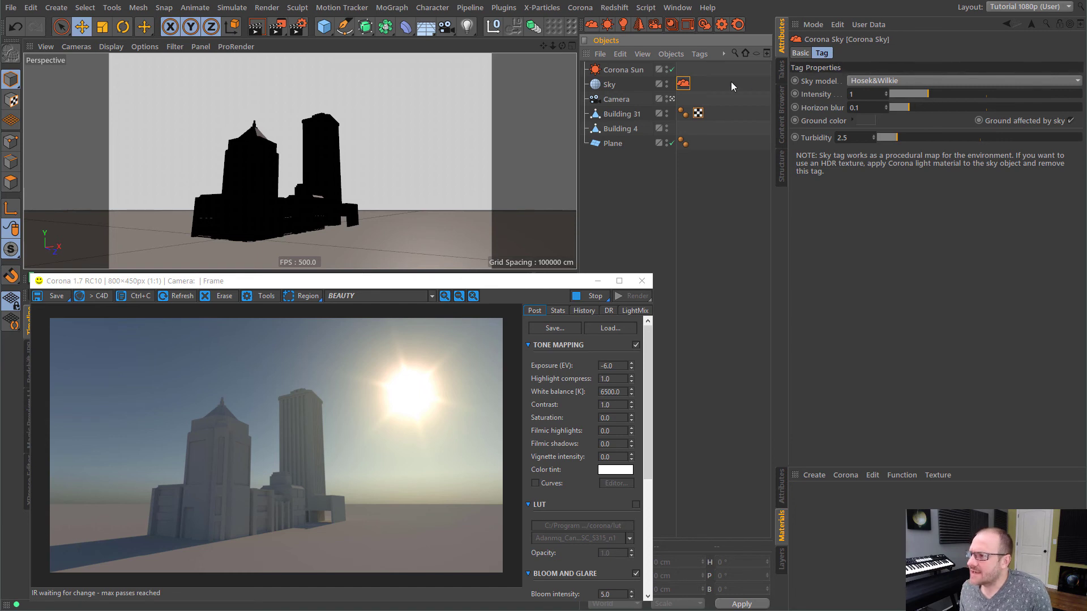
# Step: Set the Corona Sky intensity to 1.2 and horizon blur to 0.15
pyautogui.moveTo(928, 94)
pyautogui.mouseDown()
pyautogui.moveTo(957, 94)
pyautogui.moveTo(936, 97)
pyautogui.mouseUp()
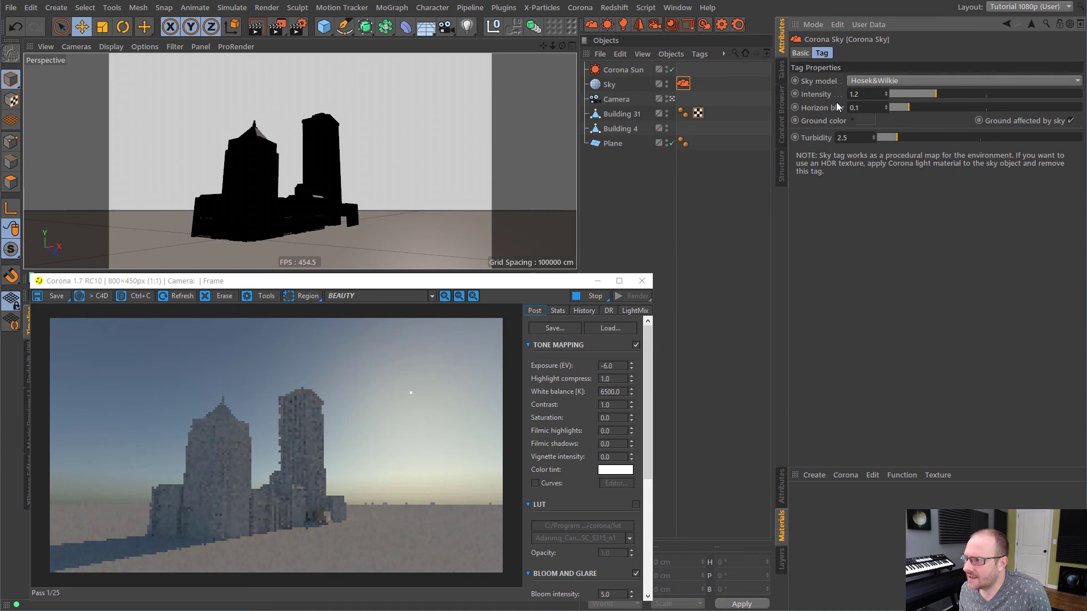
pyautogui.moveTo(909, 108); pyautogui.dragTo(919, 109)
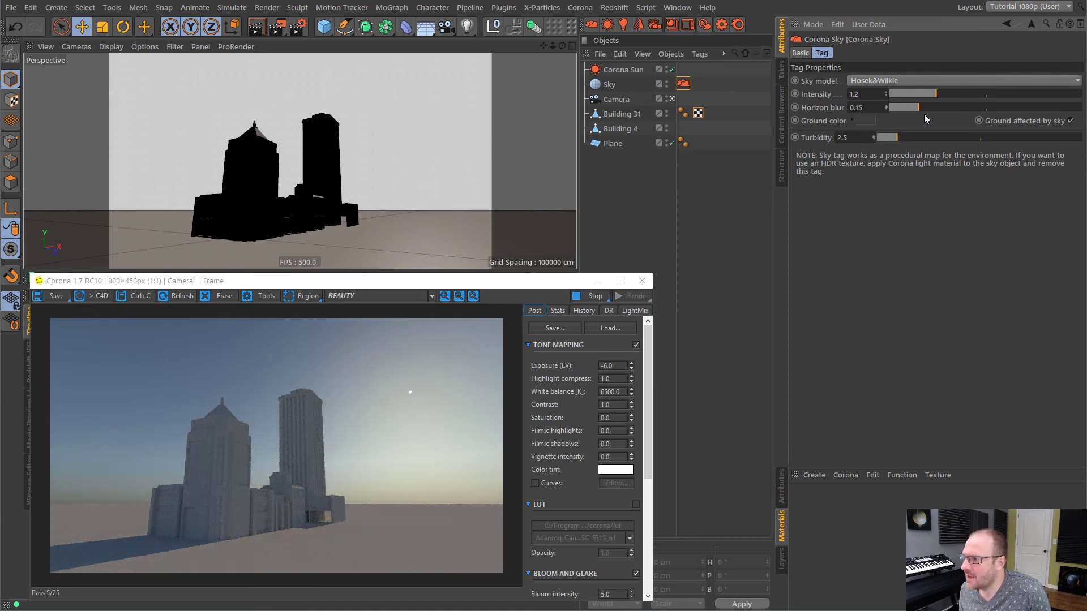
pyautogui.click(636, 173)
pyautogui.click(686, 84)
# Step: Test the Corona Sun intensity slider and reset it to 1
pyautogui.click(645, 213)
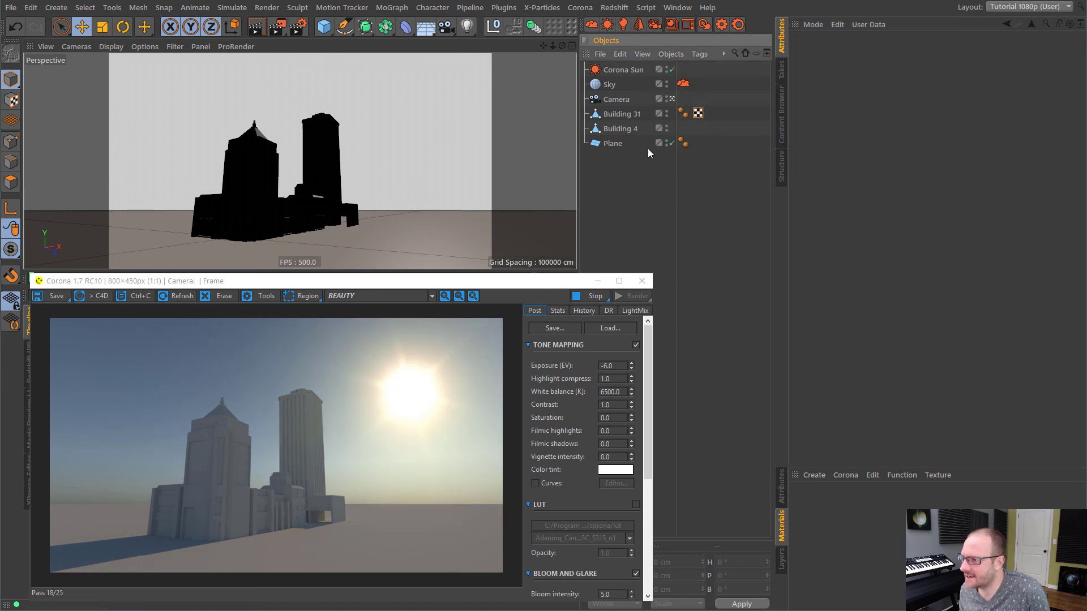
pyautogui.click(623, 70)
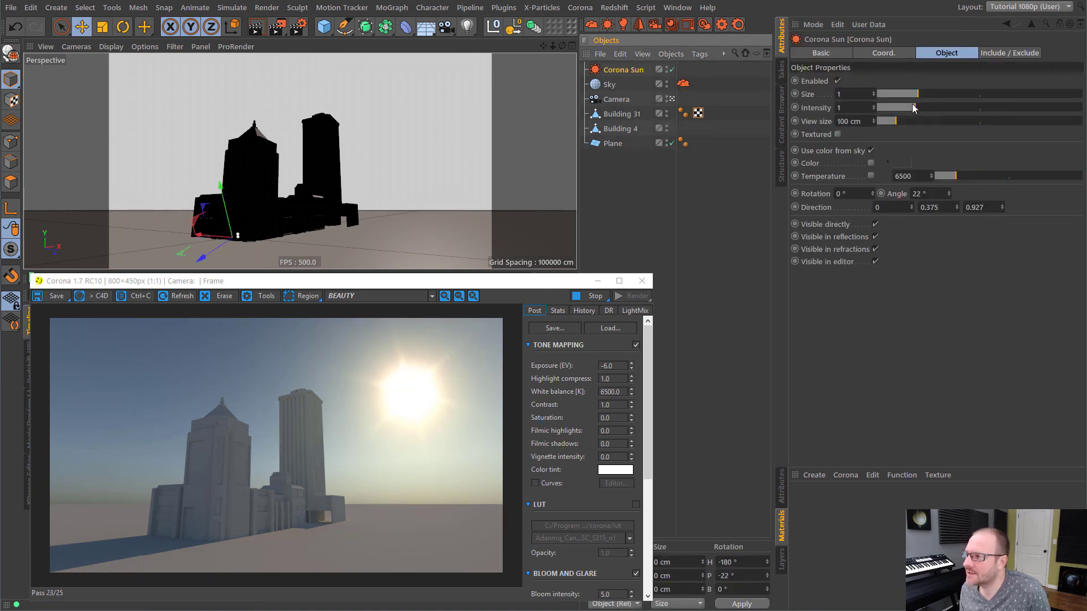
pyautogui.moveTo(915, 106); pyautogui.dragTo(1079, 109)
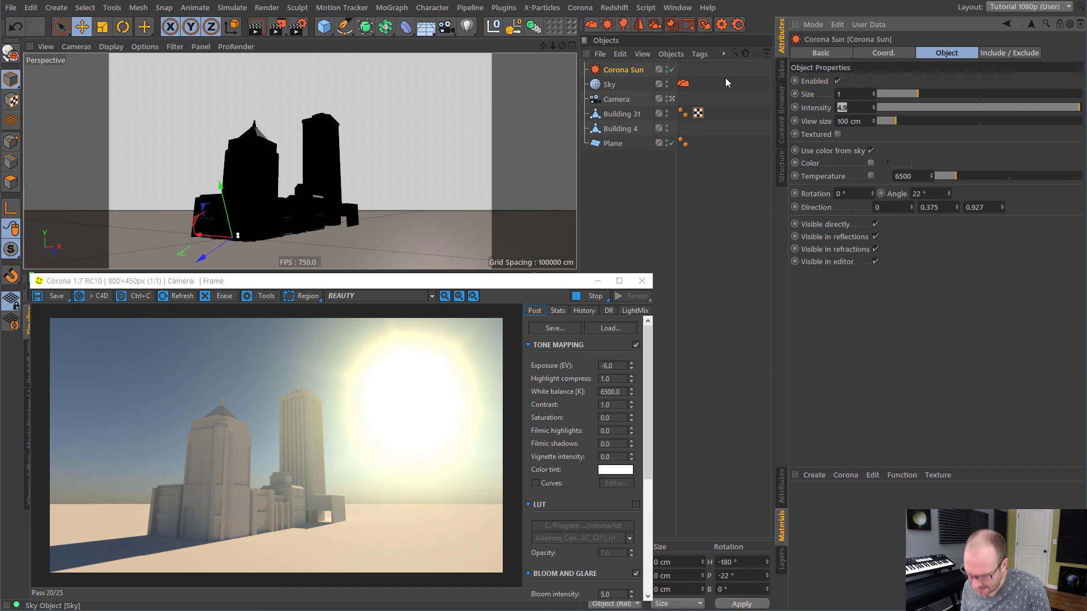
pyautogui.write('1')
pyautogui.press('Return')
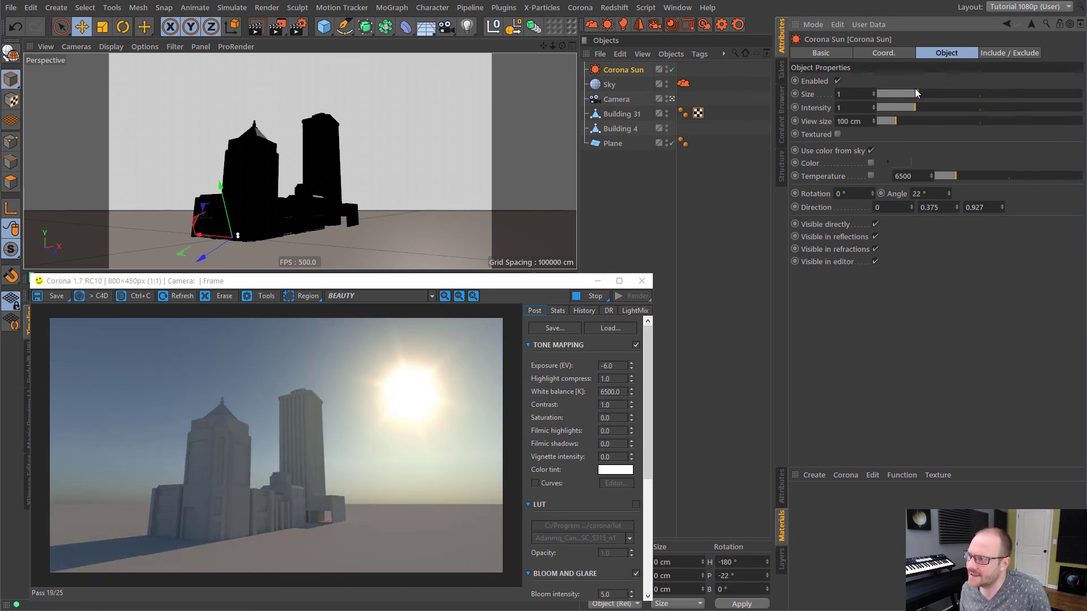
# Step: Set the Corona Sun size to 10 so the rendered sun disc is larger
pyautogui.moveTo(916, 94); pyautogui.dragTo(1080, 93)
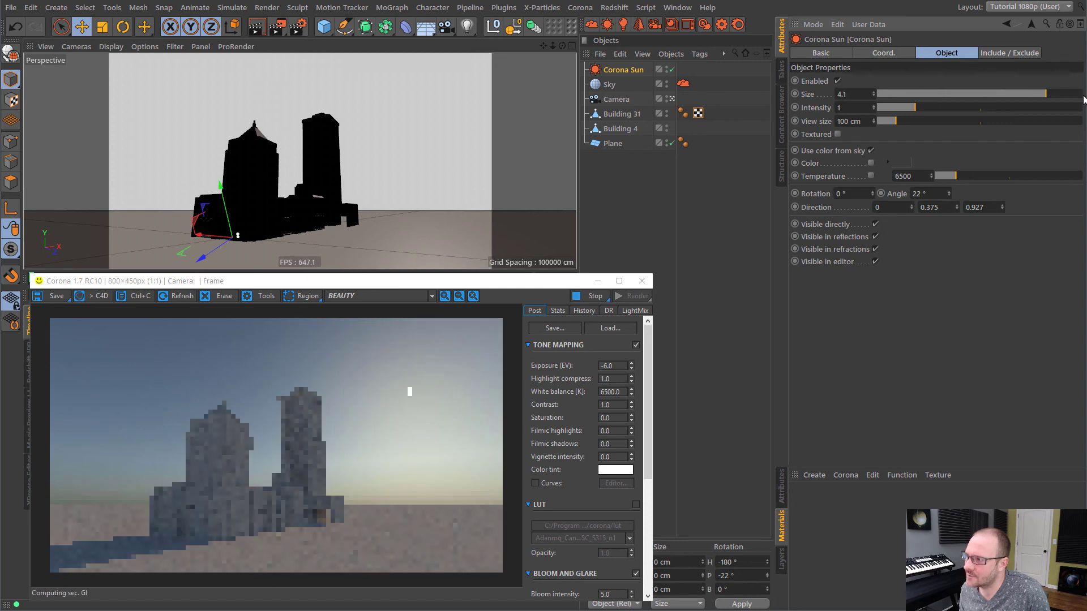
pyautogui.doubleClick(847, 94)
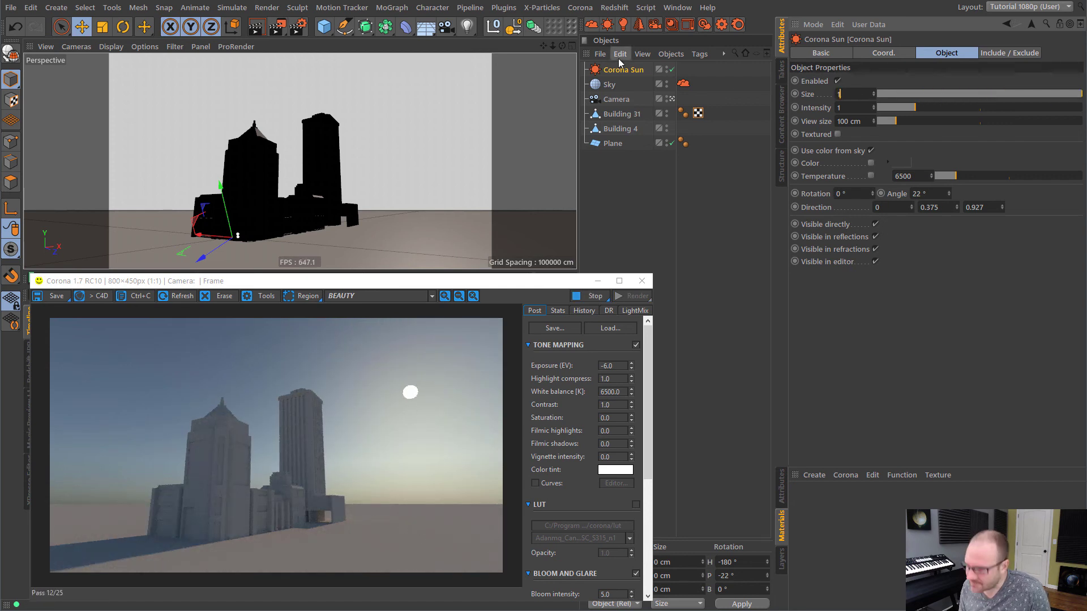
pyautogui.write('10')
pyautogui.press('Return')
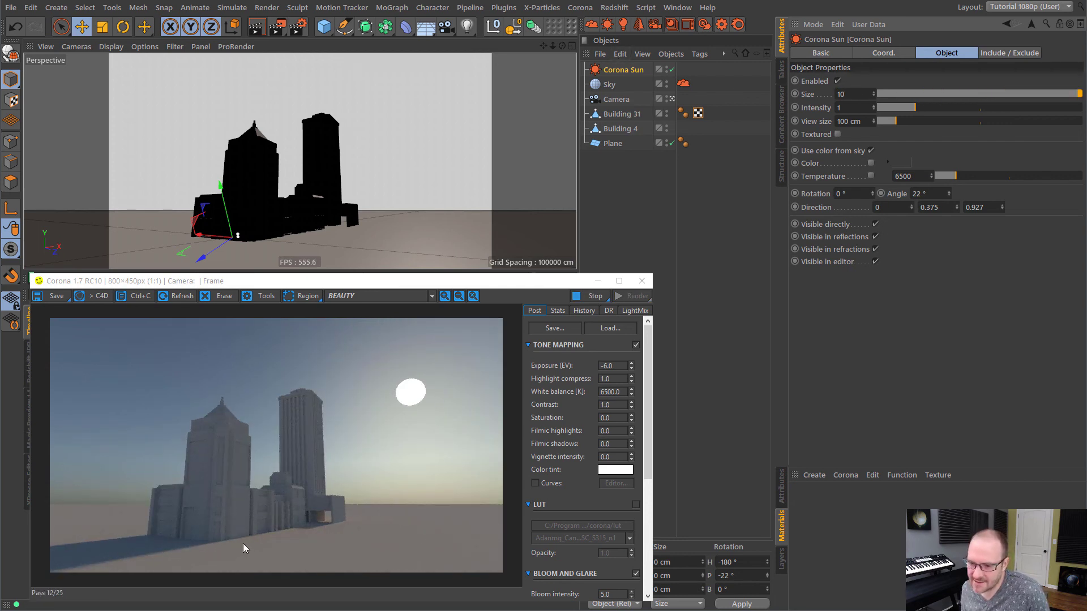
pyautogui.keyDown('alt'); pyautogui.moveTo(260, 221); pyautogui.dragTo(334, 201); pyautogui.keyUp('alt')
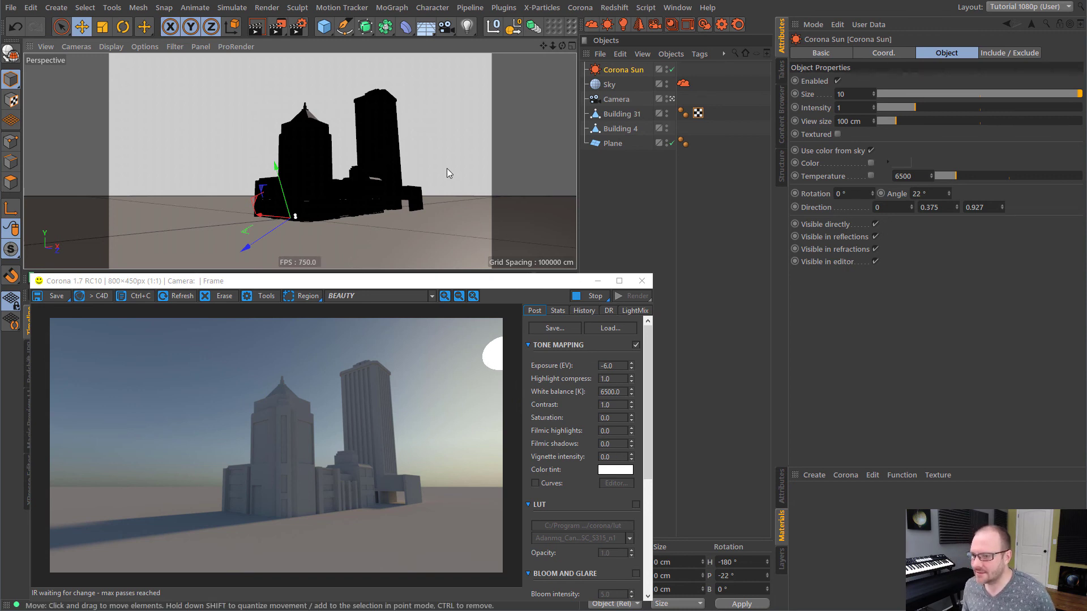
# Step: Enable Bloom and Glare in the Corona VFB and set the sun size back to 1
pyautogui.keyDown('alt'); pyautogui.moveTo(378, 192); pyautogui.dragTo(408, 195); pyautogui.keyUp('alt')
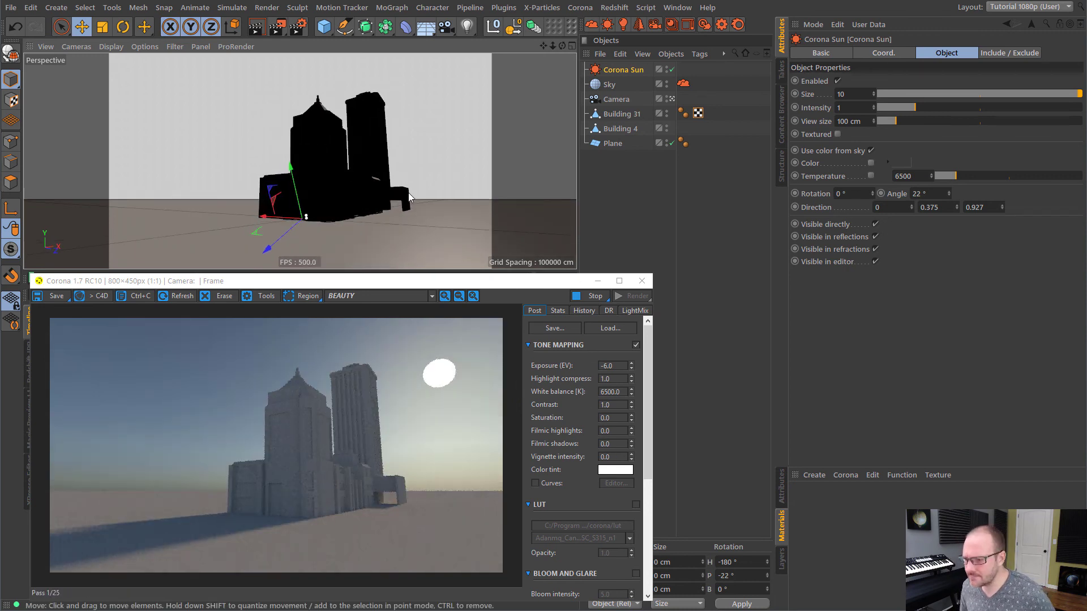
pyautogui.scroll(-3, 633, 544)
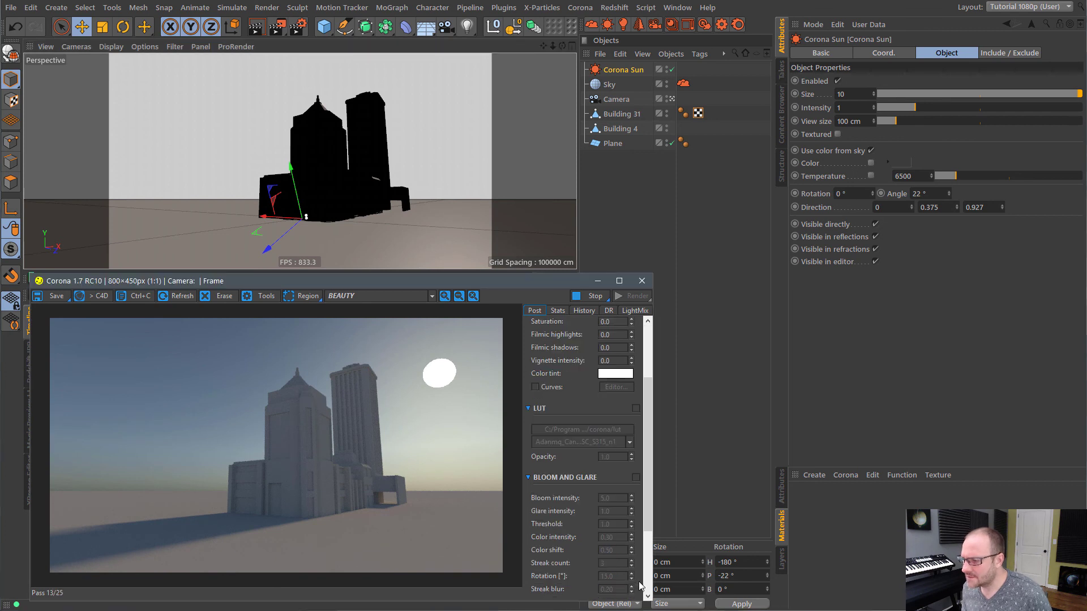
pyautogui.click(636, 478)
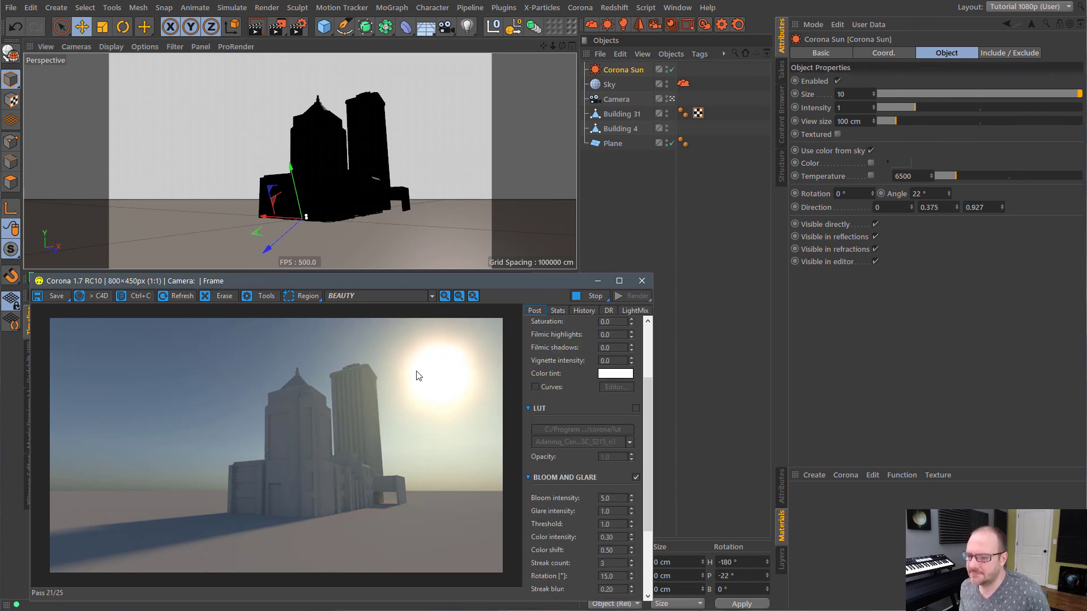
pyautogui.doubleClick(842, 93)
pyautogui.write('1')
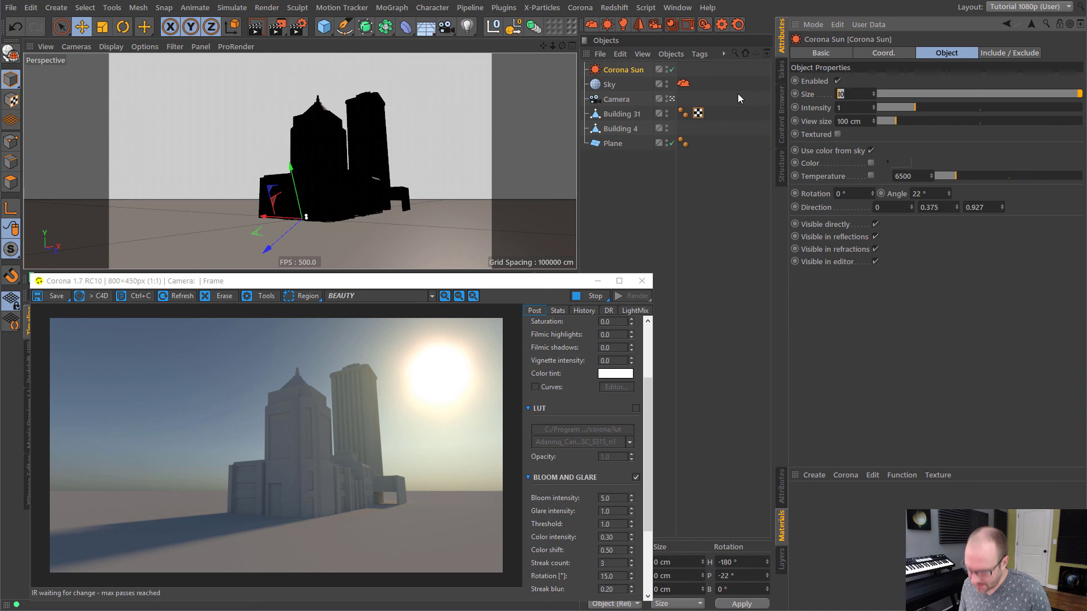
pyautogui.write('1')
pyautogui.press('Return')
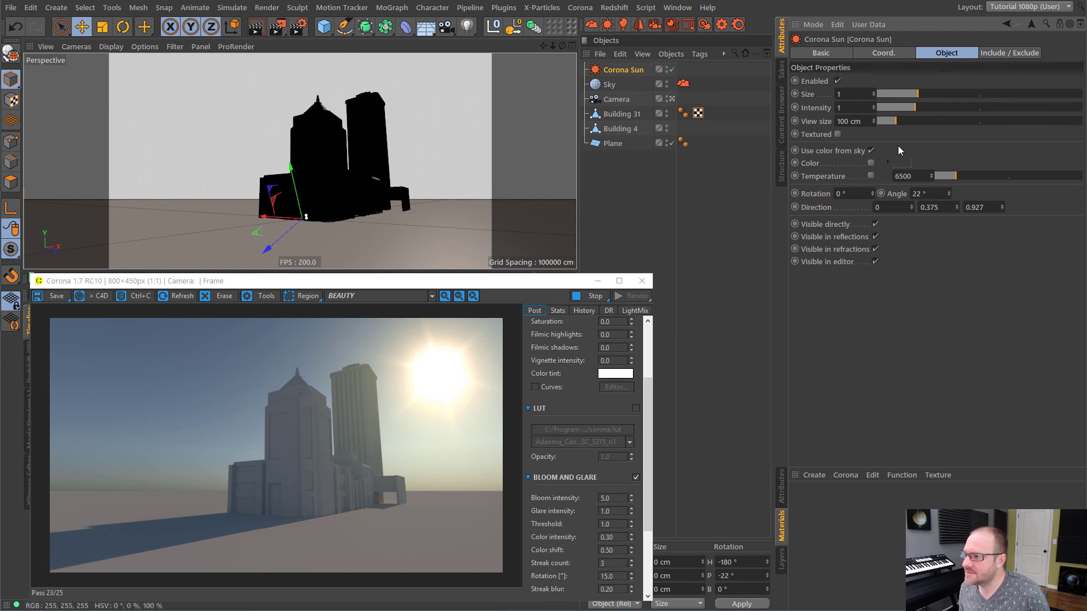
# Step: Switch the Corona Sky tag's sky model to Rawa-fake
pyautogui.click(682, 85)
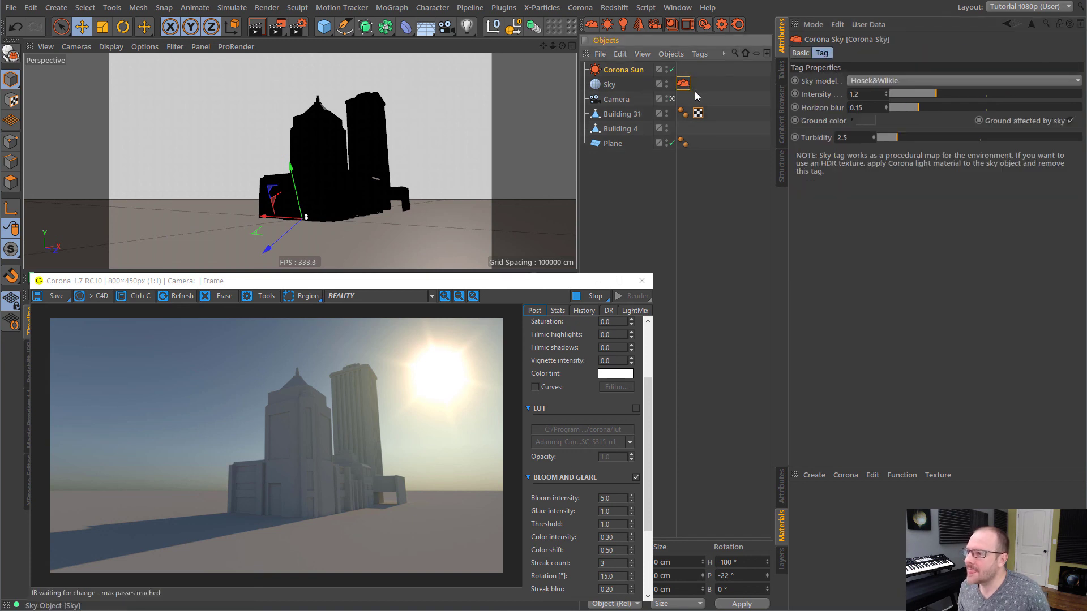
pyautogui.click(914, 80)
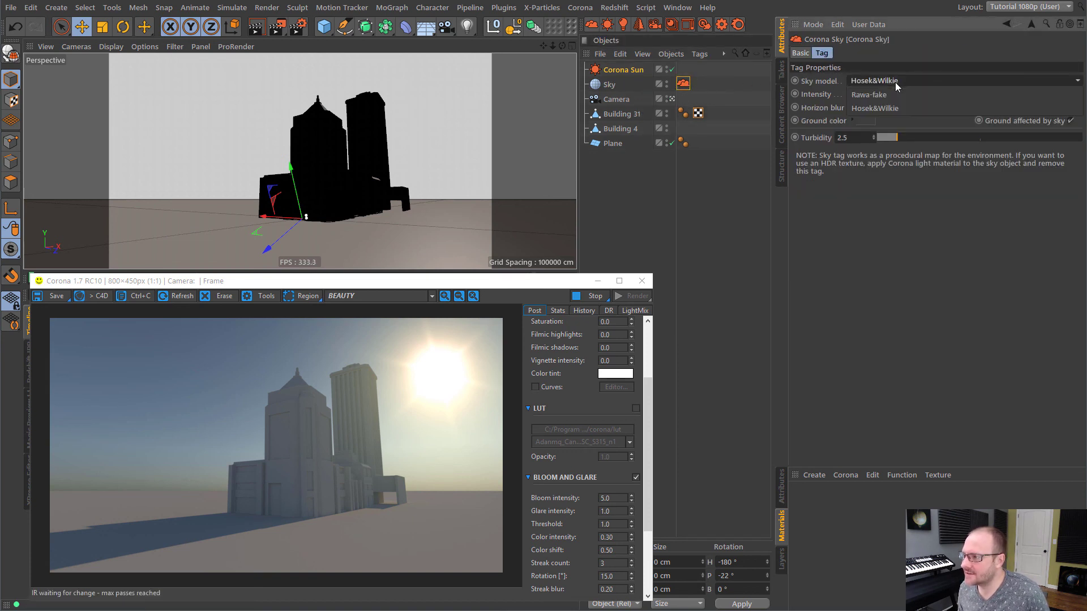
pyautogui.click(869, 96)
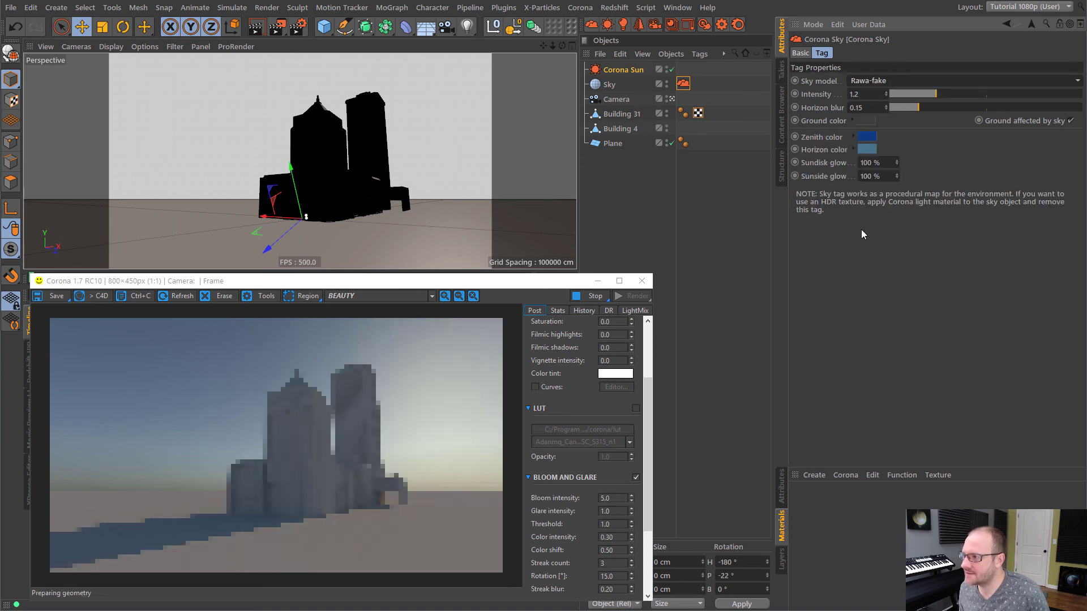
# Step: Give the Rawa-fake sky a red-orange zenith colour and a tan horizon colour
pyautogui.click(874, 148)
pyautogui.moveTo(900, 134); pyautogui.dragTo(834, 136)
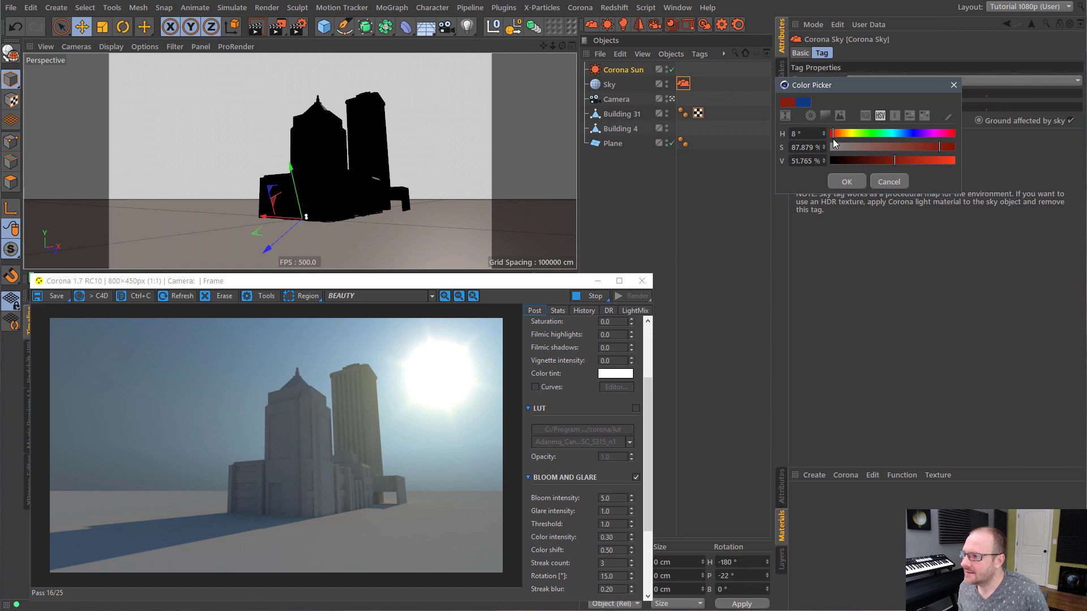
pyautogui.click(846, 183)
pyautogui.click(874, 151)
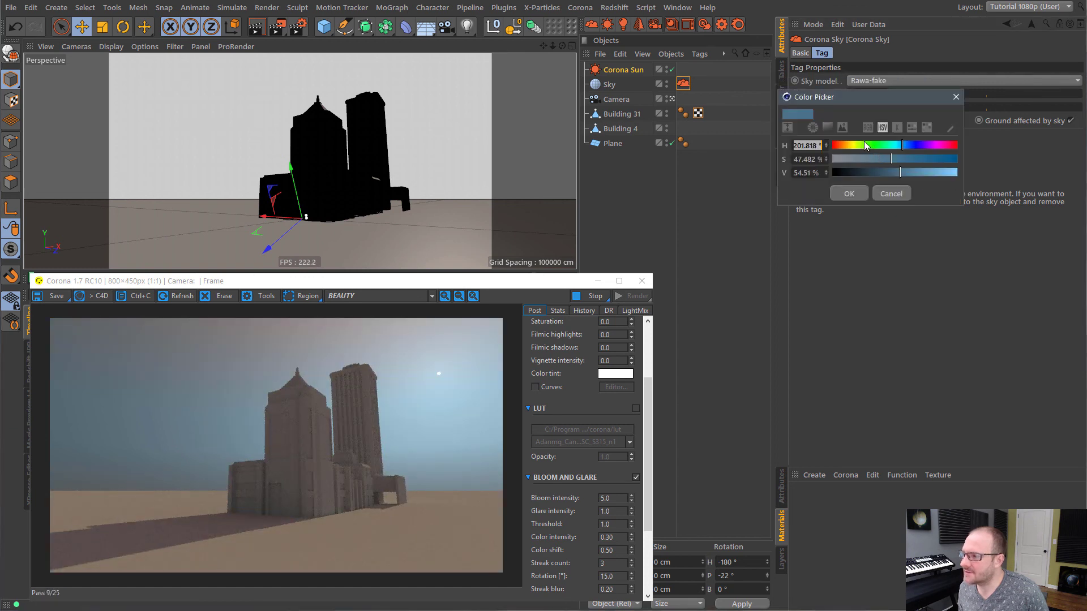
pyautogui.click(851, 146)
pyautogui.click(850, 194)
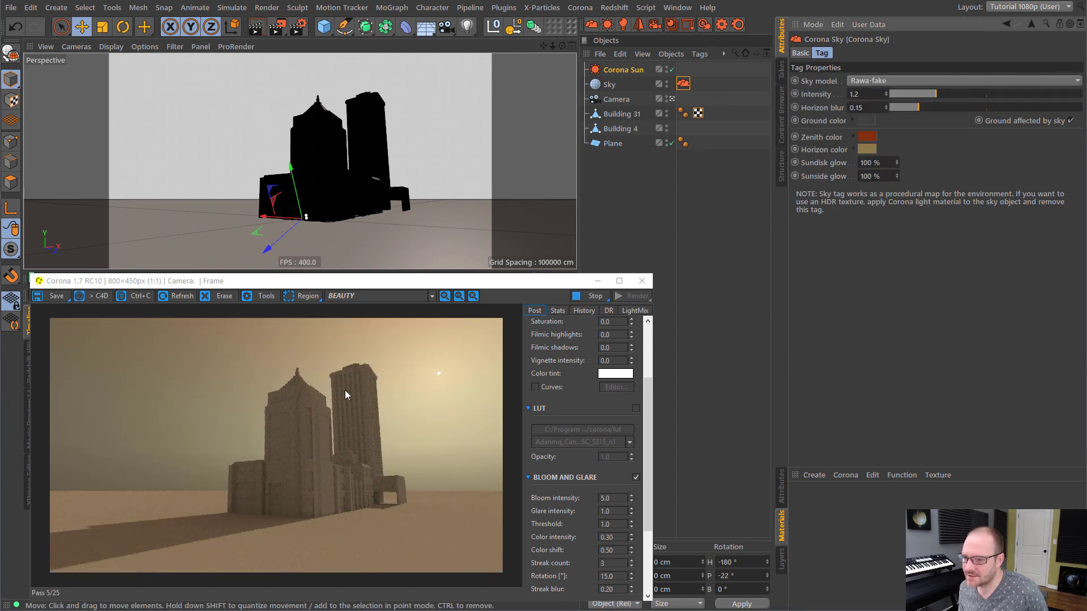
pyautogui.keyDown('alt'); pyautogui.moveTo(363, 201); pyautogui.dragTo(433, 208); pyautogui.keyUp('alt')
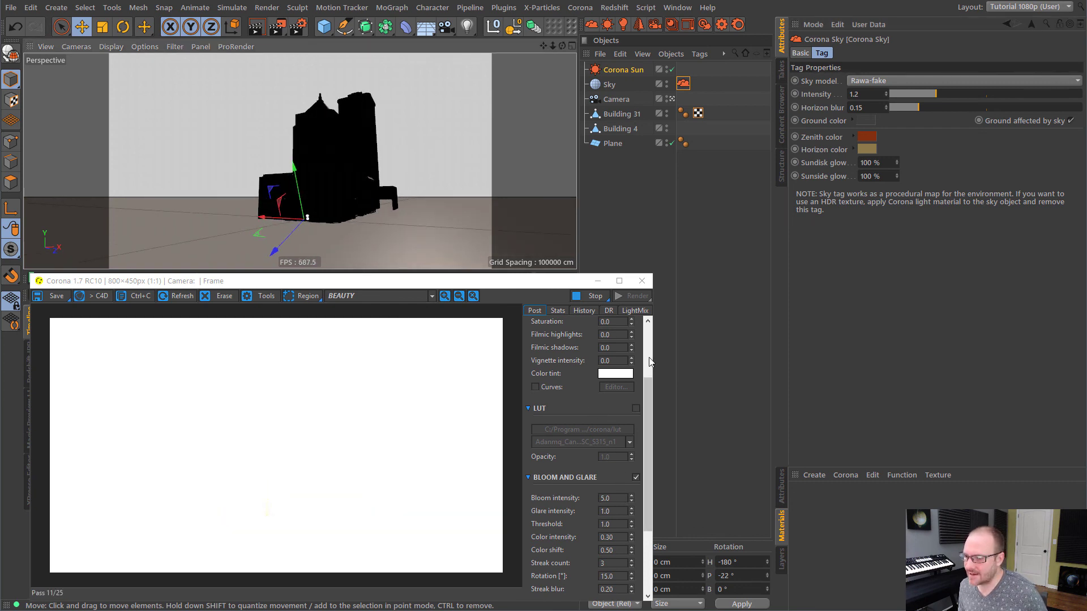
pyautogui.scroll(3, 648, 406)
# Step: Set the Corona VFB Exposure (EV) to -6 so the orange sunset scene reads clearly
pyautogui.doubleClick(604, 365)
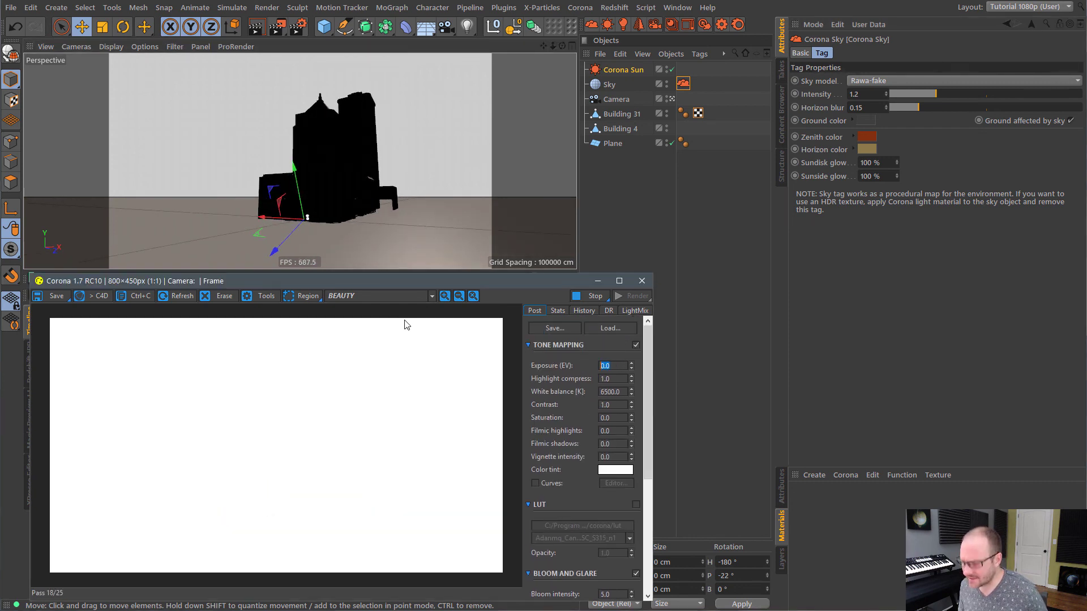
pyautogui.write('6')
pyautogui.press('Return')
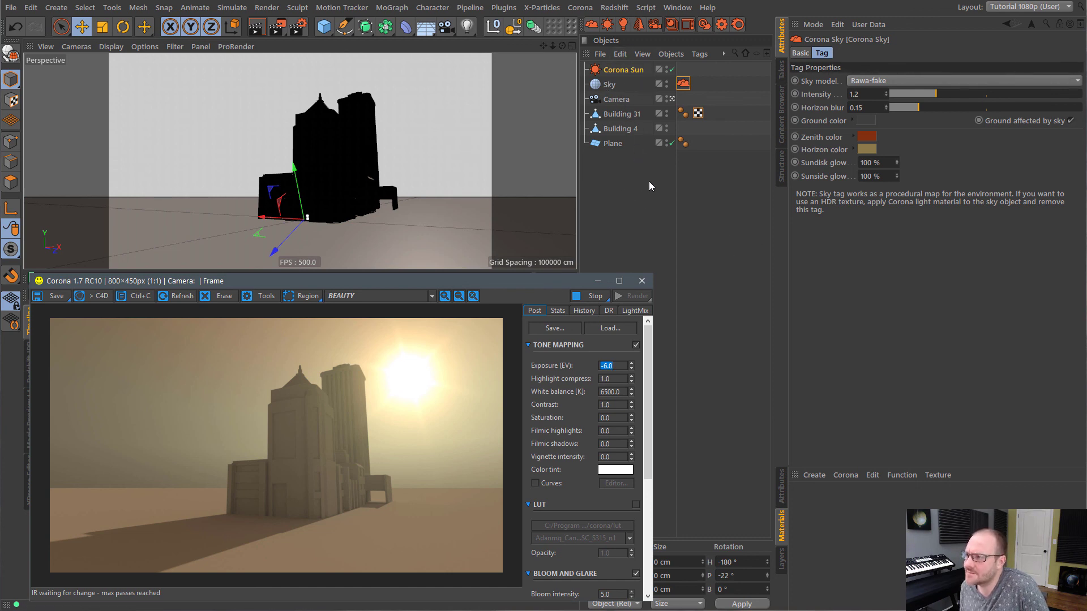
pyautogui.click(627, 193)
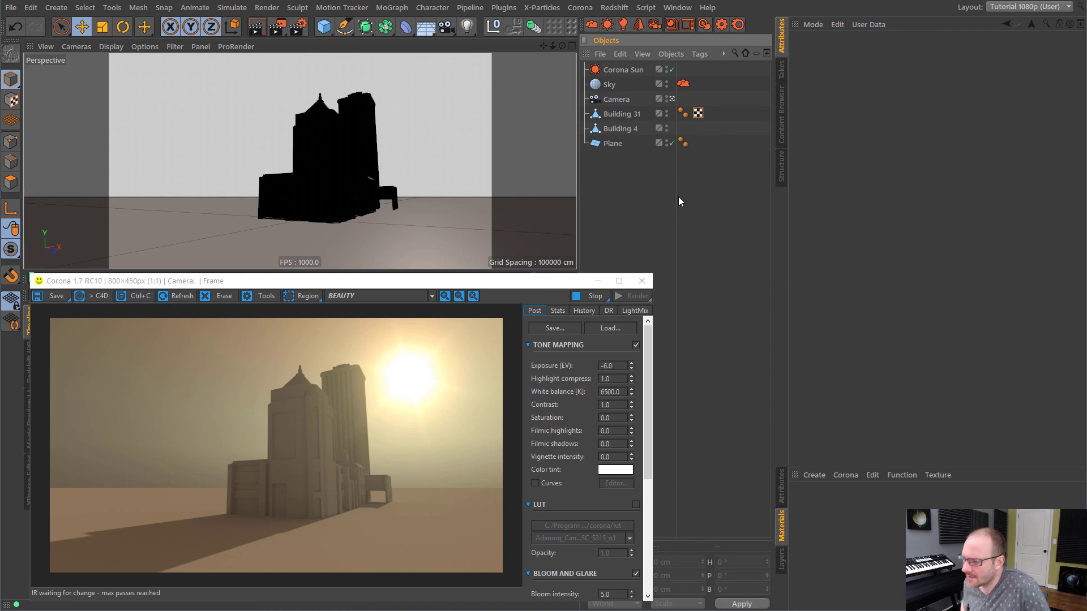